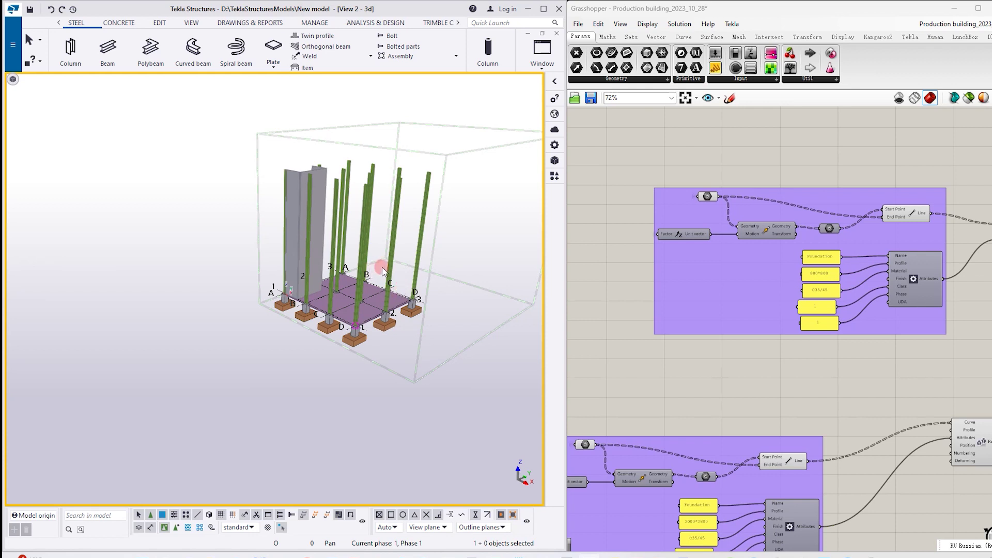
Orbit and zoom to see the Tekla column bases, footings and all three Grasshopper component groups.
{"action": "middle_click_drag", "start_coordinate": [384, 298], "coordinate": [336, 293], "text": "ctrl"}
{"action": "scroll", "coordinate": [336, 287], "scroll_direction": "up", "scroll_amount": 5}
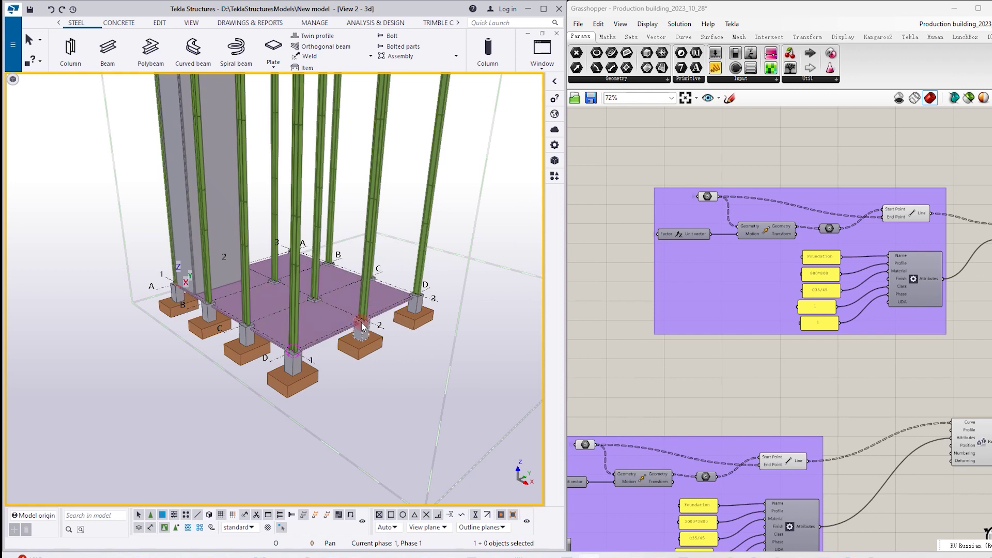
{"action": "scroll", "coordinate": [361, 327], "scroll_direction": "down", "scroll_amount": 2}
{"action": "middle_click_drag", "start_coordinate": [355, 250], "coordinate": [362, 341]}
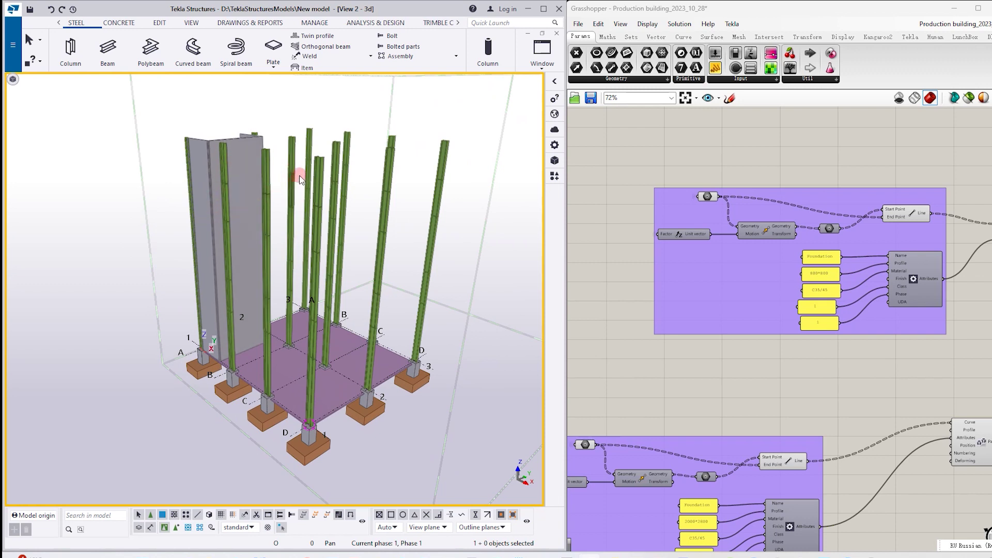
{"action": "middle_click_drag", "start_coordinate": [398, 325], "coordinate": [365, 244]}
{"action": "scroll", "coordinate": [297, 373], "scroll_direction": "up", "scroll_amount": 2}
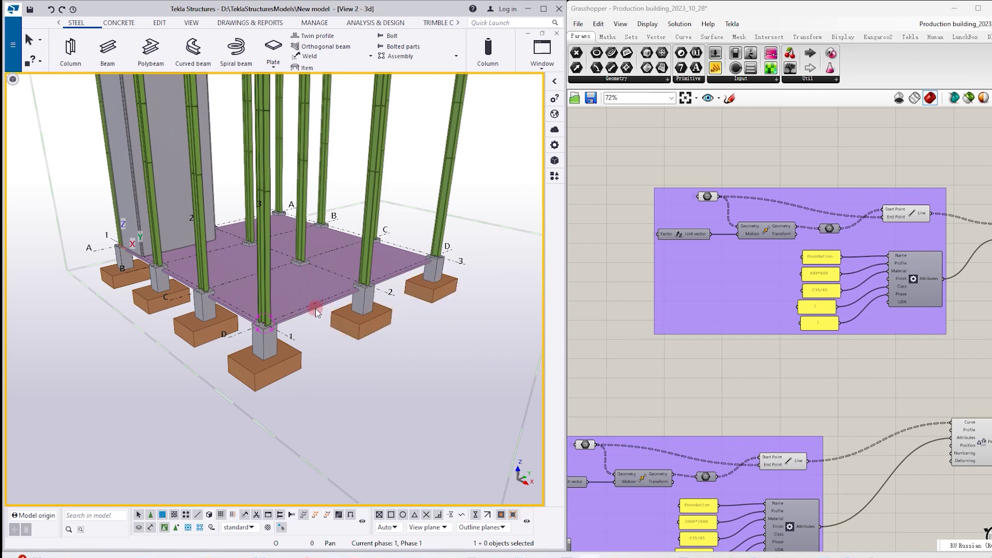
{"action": "scroll", "coordinate": [672, 238], "scroll_direction": "down", "scroll_amount": 7}
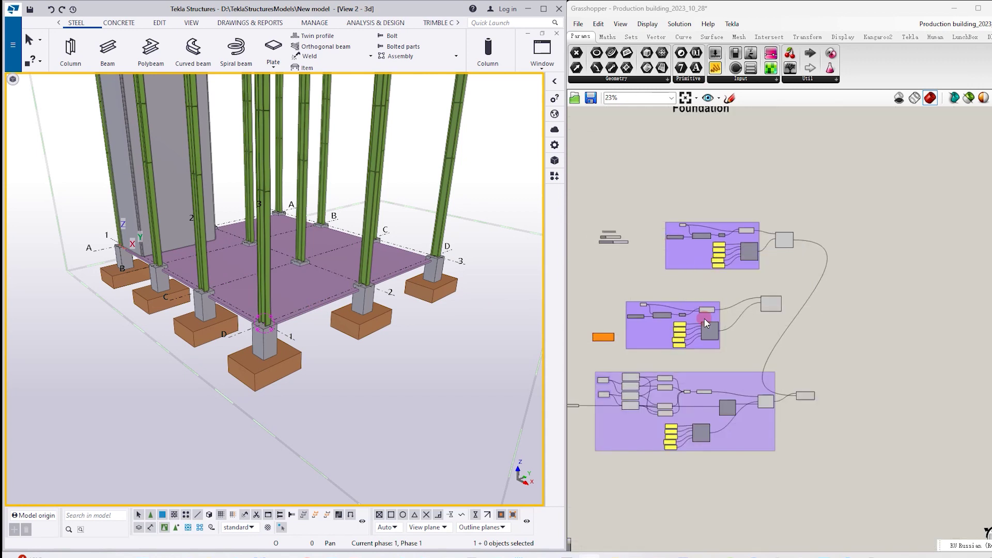
{"action": "scroll", "coordinate": [704, 318], "scroll_direction": "up", "scroll_amount": 2}
{"action": "right_click_drag", "start_coordinate": [695, 279], "coordinate": [768, 260]}
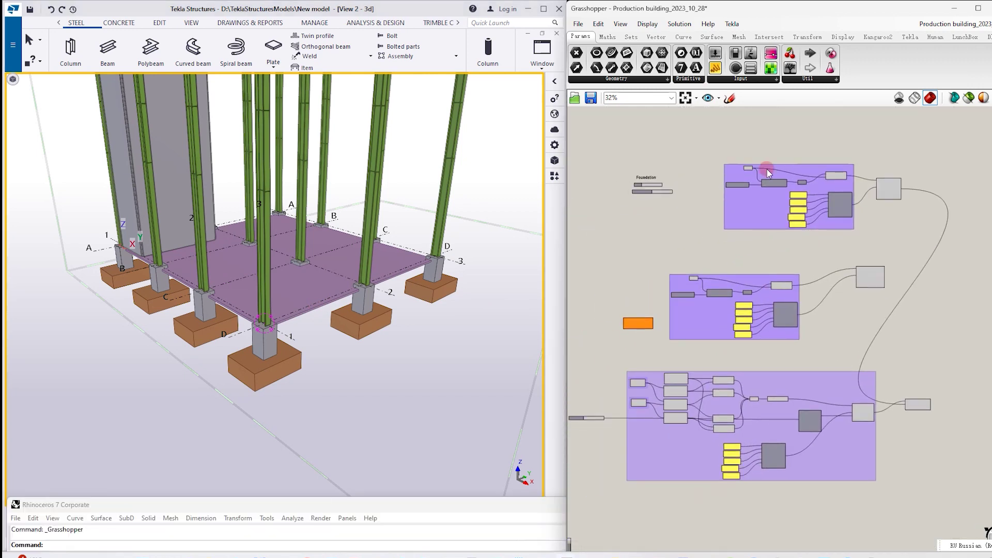
{"action": "scroll", "coordinate": [769, 173], "scroll_direction": "up", "scroll_amount": 5}
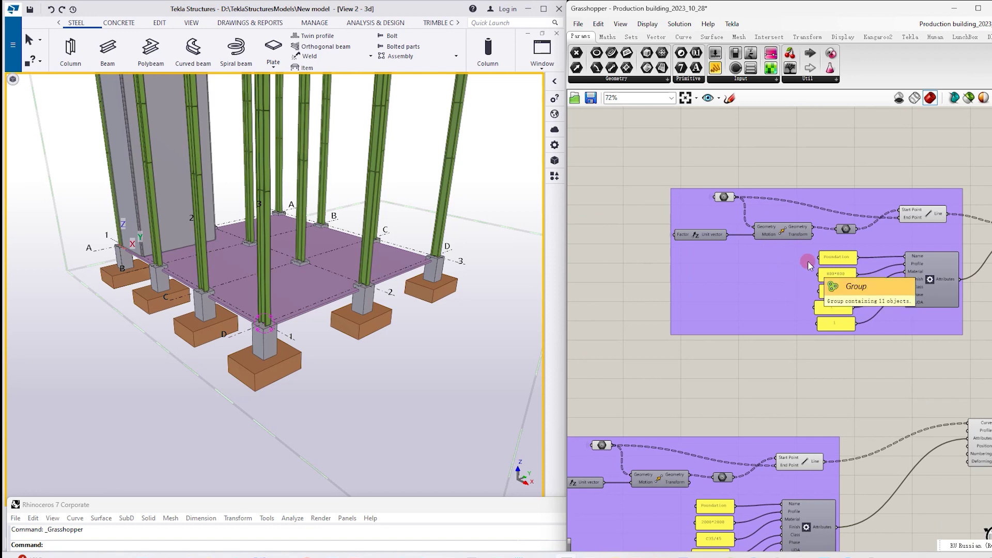
{"action": "scroll", "coordinate": [396, 296], "scroll_direction": "up", "scroll_amount": 2}
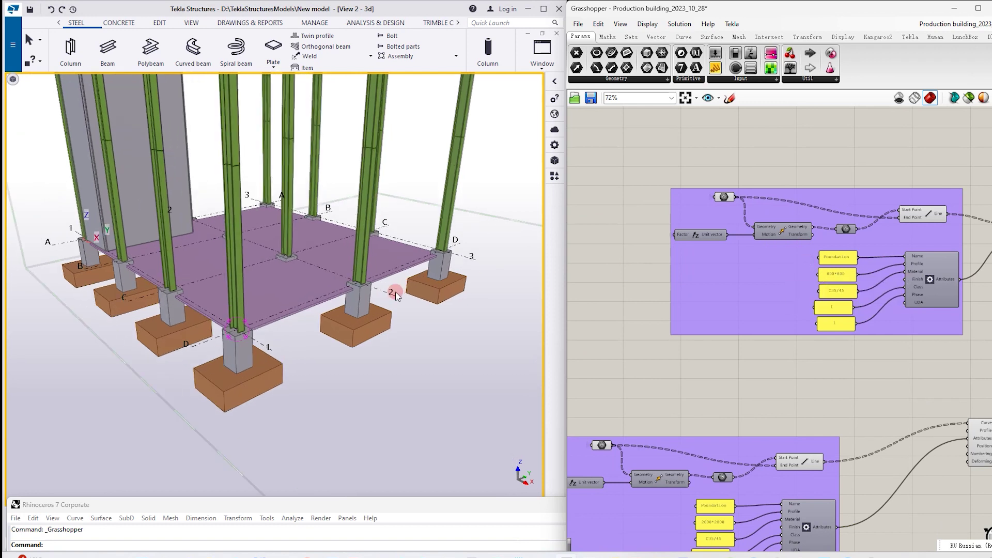
{"action": "scroll", "coordinate": [396, 296], "scroll_direction": "up", "scroll_amount": 2}
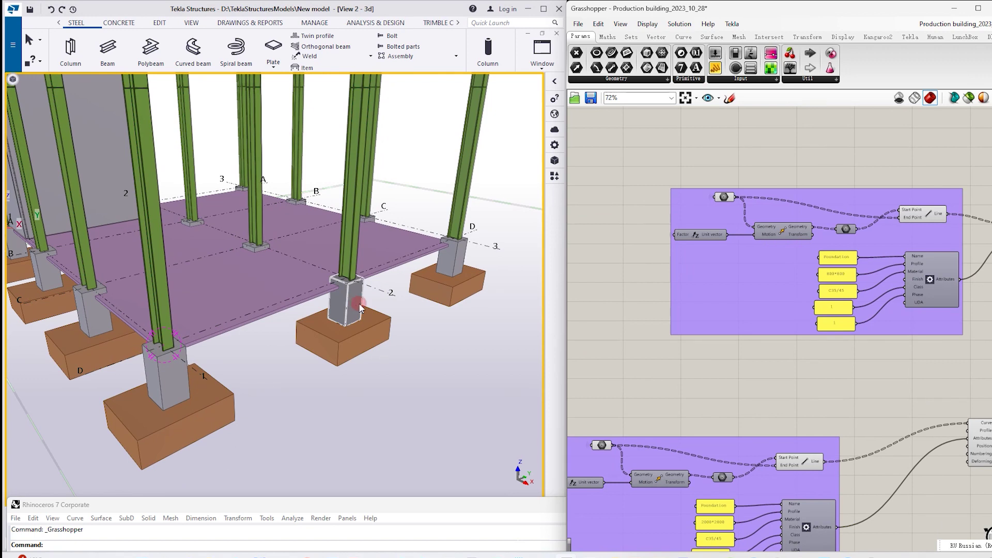
Select a pad footing, a concrete column and the first-floor slab in the Tekla model to inspect them.
{"action": "left_click", "coordinate": [370, 321]}
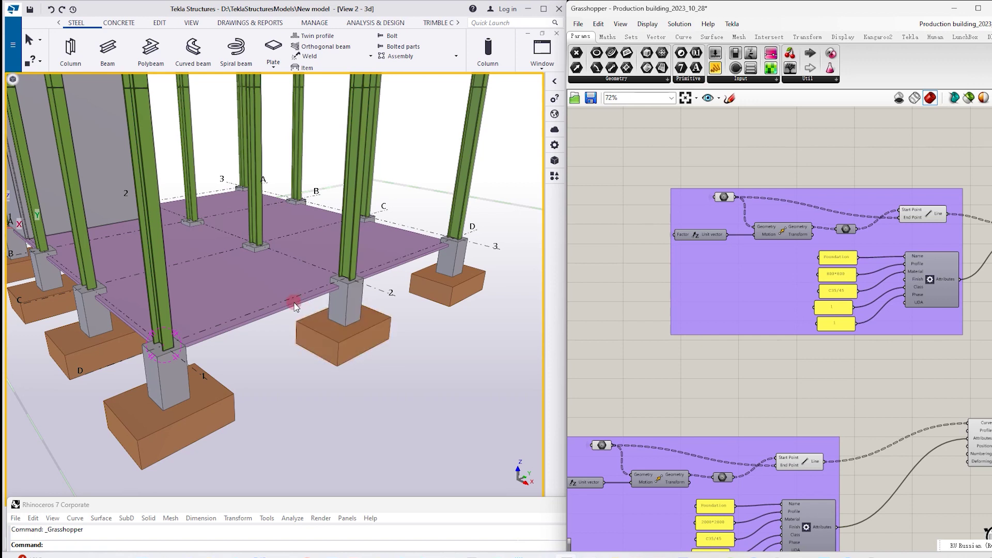
{"action": "scroll", "coordinate": [646, 249], "scroll_direction": "down", "scroll_amount": 5}
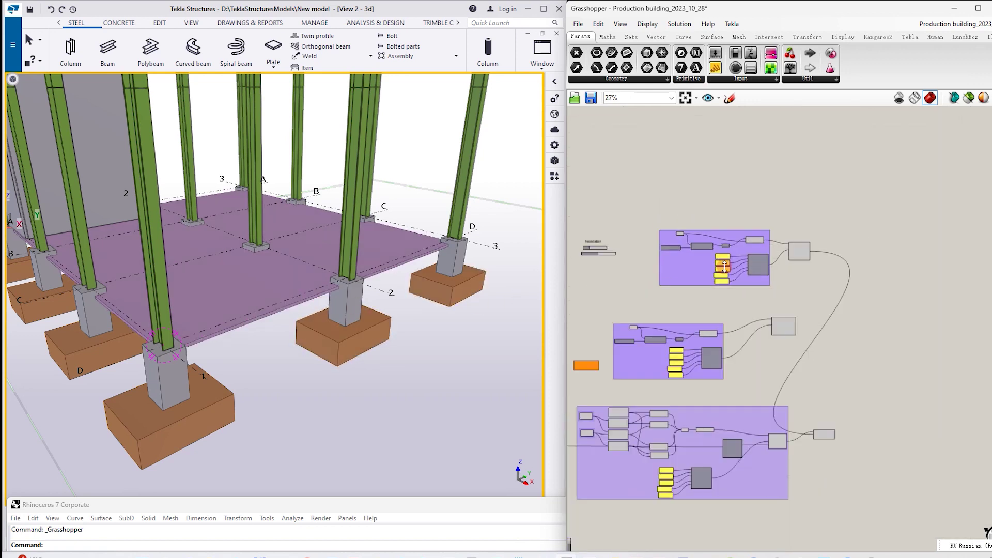
{"action": "scroll", "coordinate": [667, 274], "scroll_direction": "up", "scroll_amount": 5}
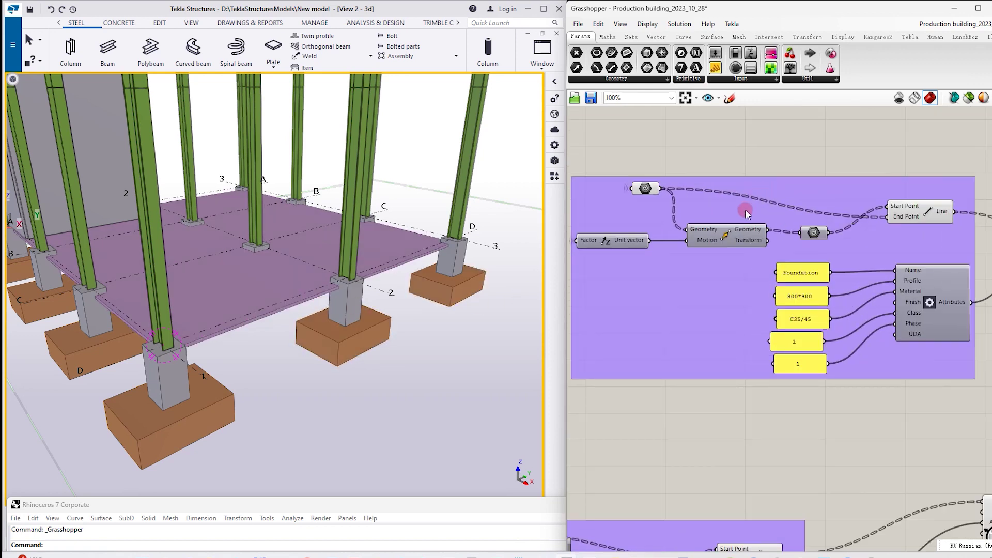
{"action": "left_click", "coordinate": [356, 303]}
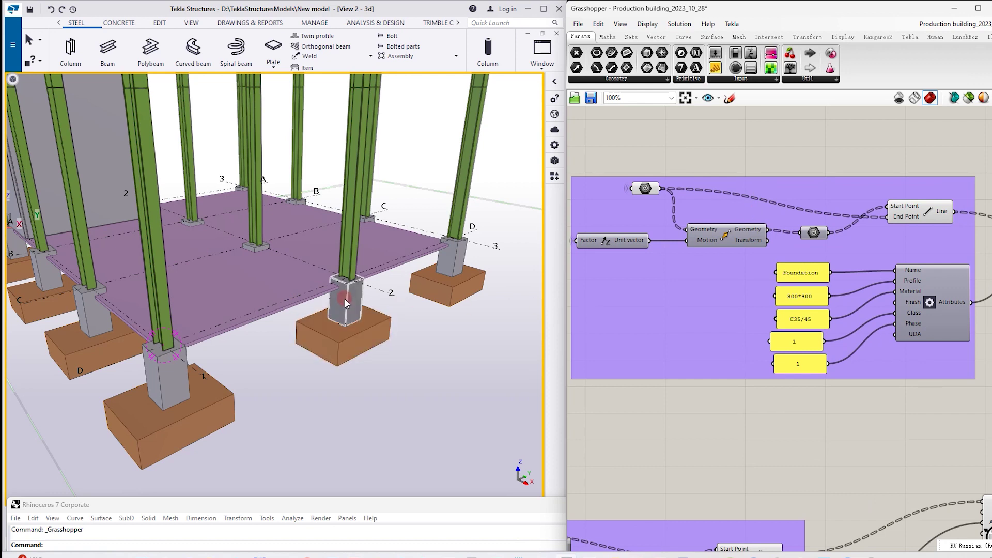
{"action": "left_click", "coordinate": [303, 299]}
{"action": "left_click", "coordinate": [233, 330]}
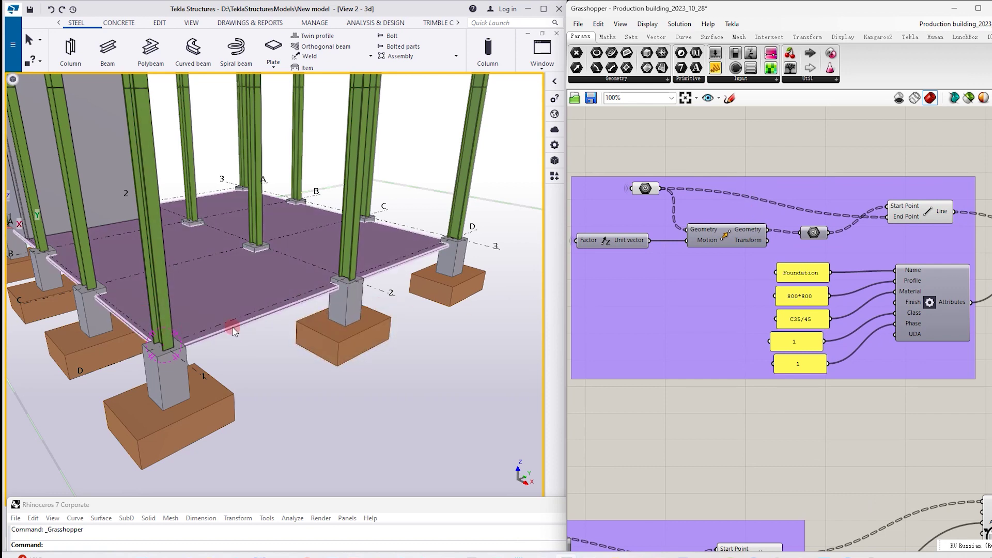
{"action": "left_click", "coordinate": [751, 251]}
{"action": "left_click", "coordinate": [984, 217]}
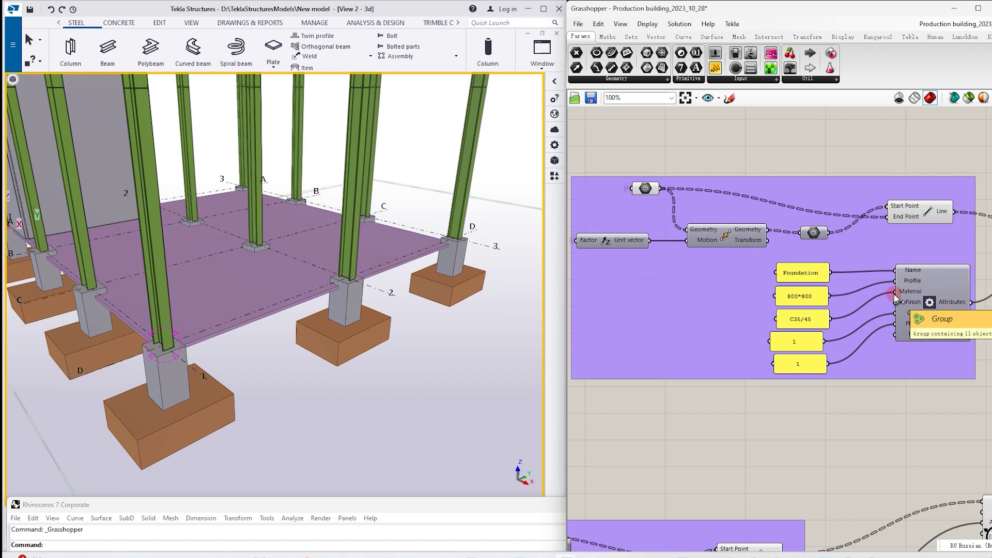
{"action": "scroll", "coordinate": [896, 296], "scroll_direction": "down", "scroll_amount": 2}
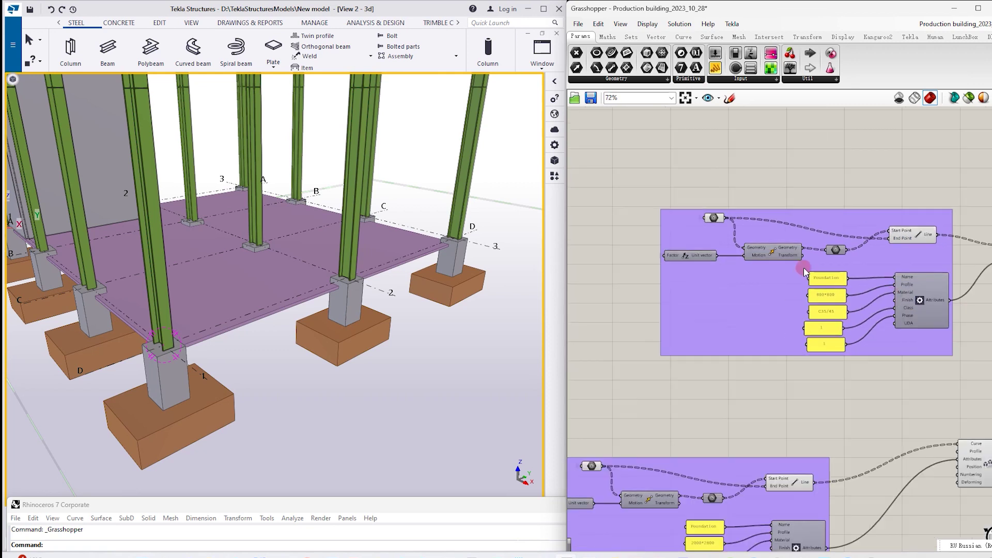
{"action": "scroll", "coordinate": [849, 251], "scroll_direction": "up", "scroll_amount": 2}
Move the H0 number slider next to the Factor input of Unit Z.
{"action": "right_click_drag", "start_coordinate": [700, 170], "coordinate": [827, 166]}
{"action": "scroll", "coordinate": [827, 166], "scroll_direction": "down", "scroll_amount": 2}
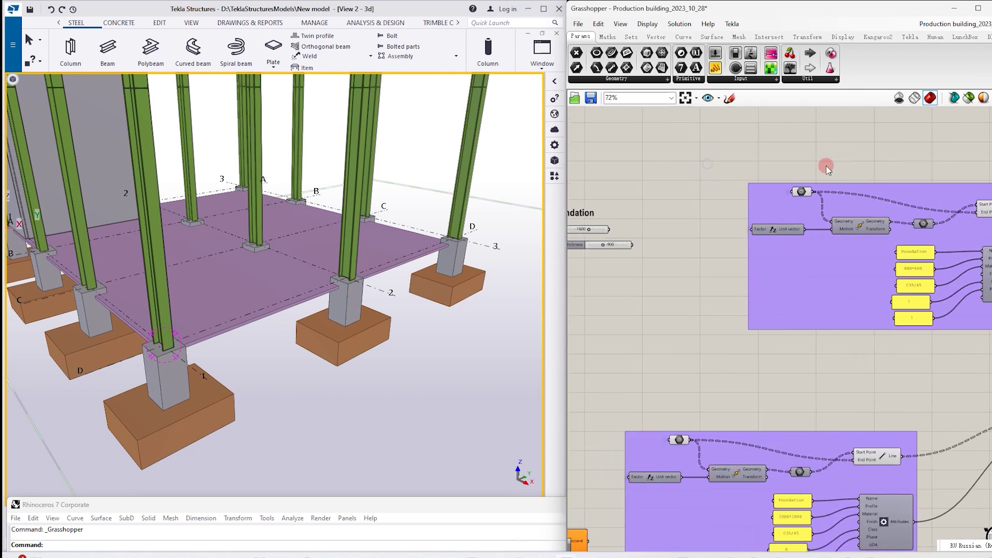
{"action": "scroll", "coordinate": [776, 184], "scroll_direction": "down", "scroll_amount": 1}
{"action": "scroll", "coordinate": [593, 244], "scroll_direction": "up", "scroll_amount": 2}
{"action": "left_click_drag", "start_coordinate": [582, 216], "coordinate": [730, 218]}
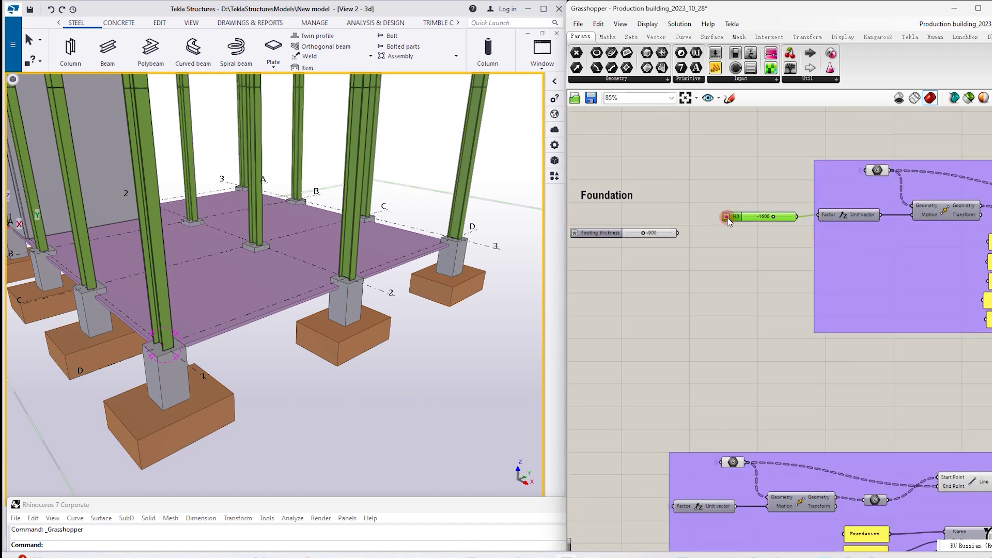
{"action": "scroll", "coordinate": [827, 215], "scroll_direction": "up", "scroll_amount": 4}
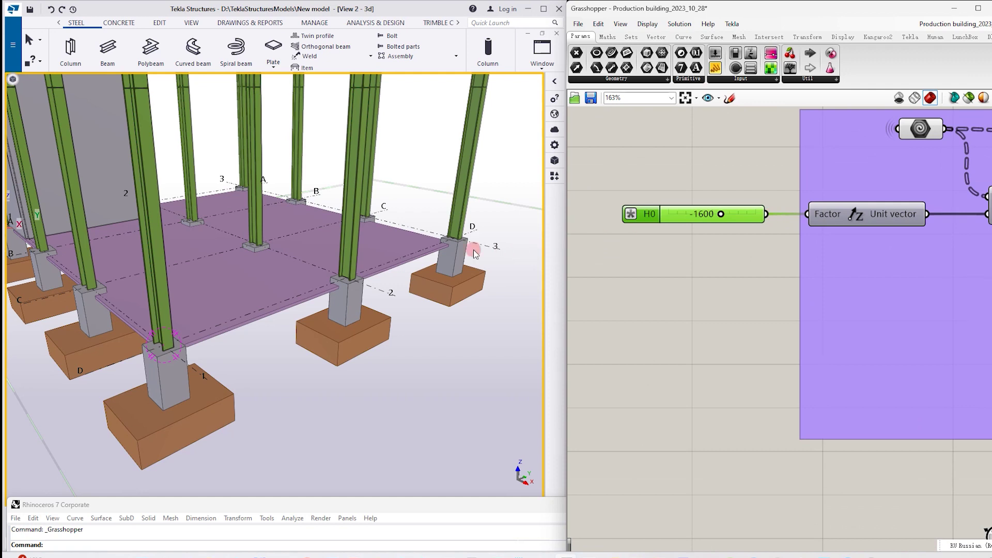
Select the column at grid D-3 and inspect the 12 points feeding the footings.
{"action": "left_click", "coordinate": [456, 259]}
{"action": "middle_click", "coordinate": [704, 255]}
{"action": "scroll", "coordinate": [581, 264], "scroll_direction": "down", "scroll_amount": 4}
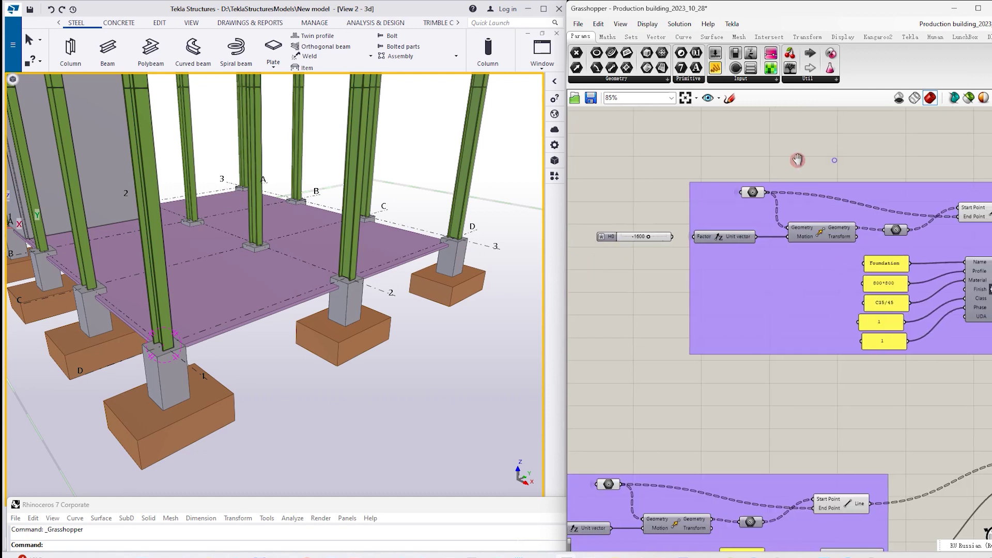
{"action": "right_click_drag", "start_coordinate": [799, 160], "coordinate": [743, 151]}
{"action": "scroll", "coordinate": [825, 213], "scroll_direction": "up", "scroll_amount": 2}
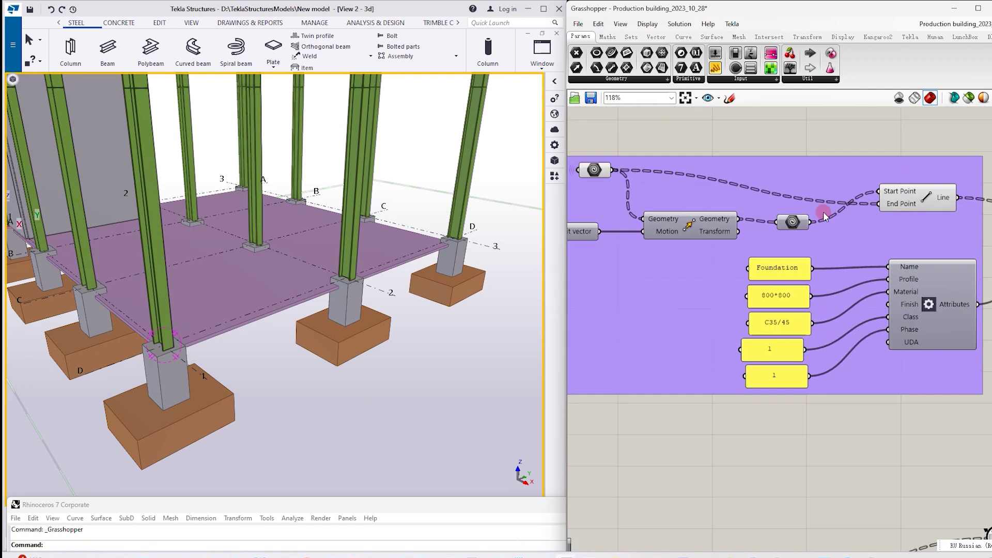
{"action": "scroll", "coordinate": [862, 221], "scroll_direction": "down", "scroll_amount": 1}
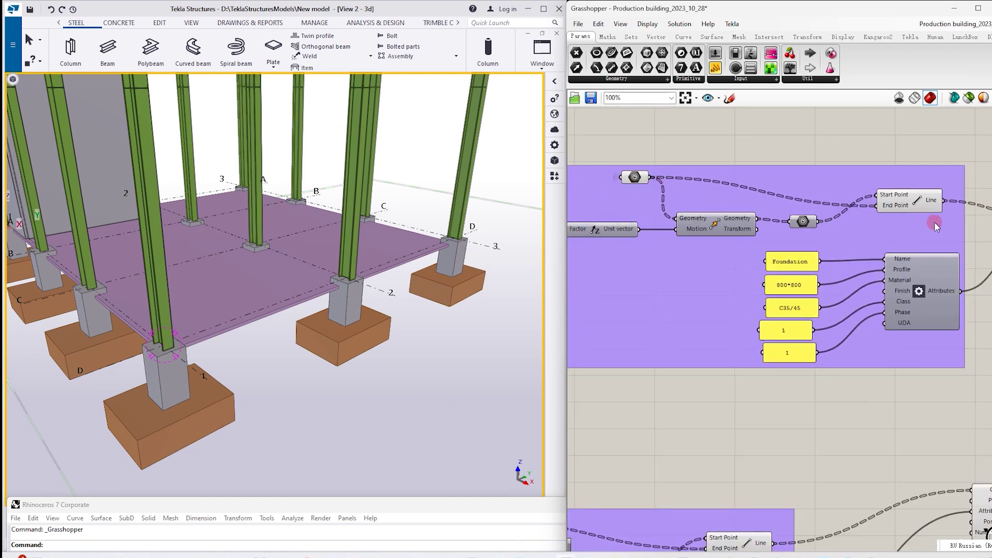
{"action": "right_click_drag", "start_coordinate": [704, 150], "coordinate": [802, 147]}
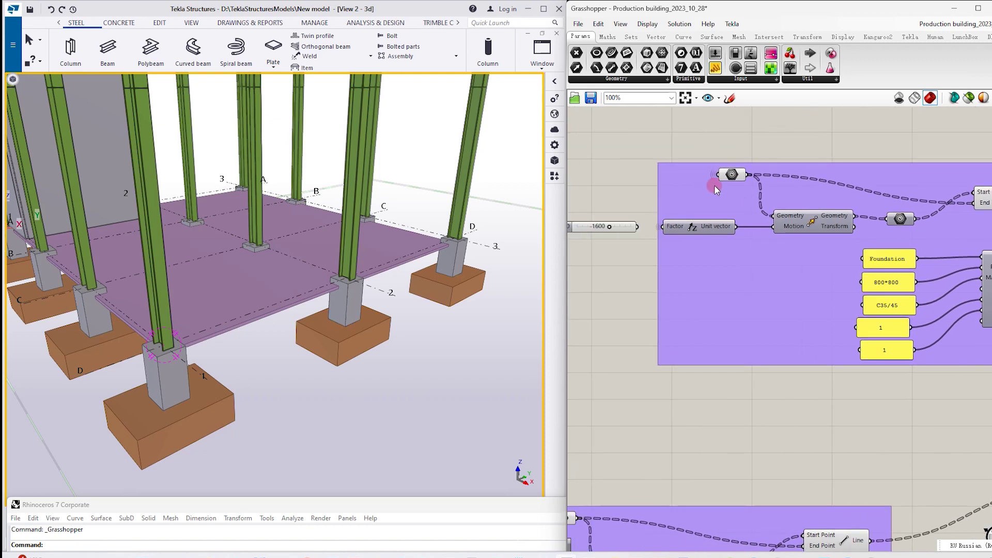
{"action": "left_click", "coordinate": [731, 175]}
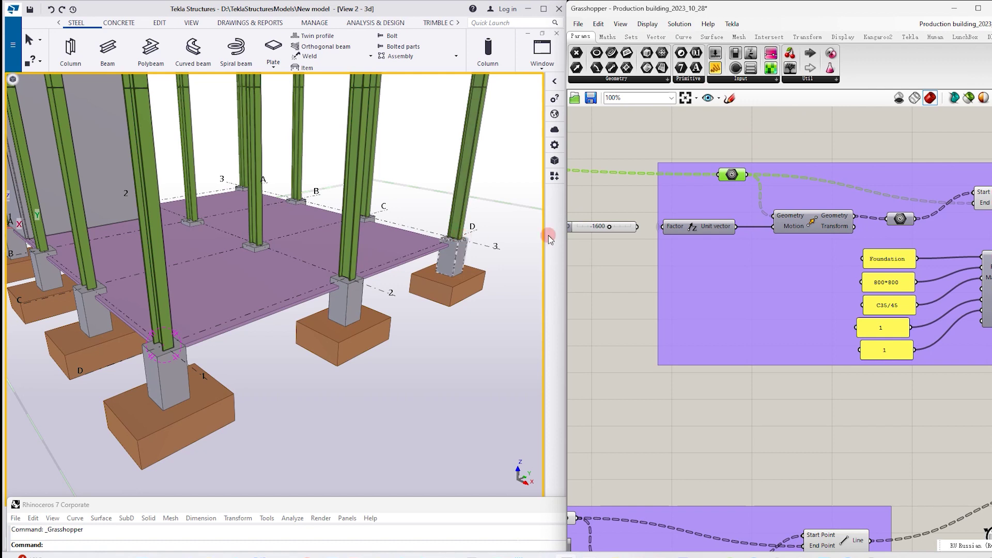
Slide H0 from -1600 to -2000 to lower the Tekla footings.
{"action": "scroll", "coordinate": [663, 222], "scroll_direction": "down", "scroll_amount": 1}
{"action": "mouse_move", "coordinate": [641, 209]}
{"action": "right_mouse_down"}
{"action": "mouse_move", "coordinate": [680, 194]}
{"action": "mouse_move", "coordinate": [632, 222]}
{"action": "mouse_move", "coordinate": [751, 192]}
{"action": "mouse_move", "coordinate": [645, 209]}
{"action": "right_mouse_up"}
{"action": "scroll", "coordinate": [632, 222], "scroll_direction": "up", "scroll_amount": 2}
{"action": "scroll", "coordinate": [642, 231], "scroll_direction": "up", "scroll_amount": 1}
{"action": "scroll", "coordinate": [646, 229], "scroll_direction": "down", "scroll_amount": 2}
{"action": "scroll", "coordinate": [647, 212], "scroll_direction": "down", "scroll_amount": 1}
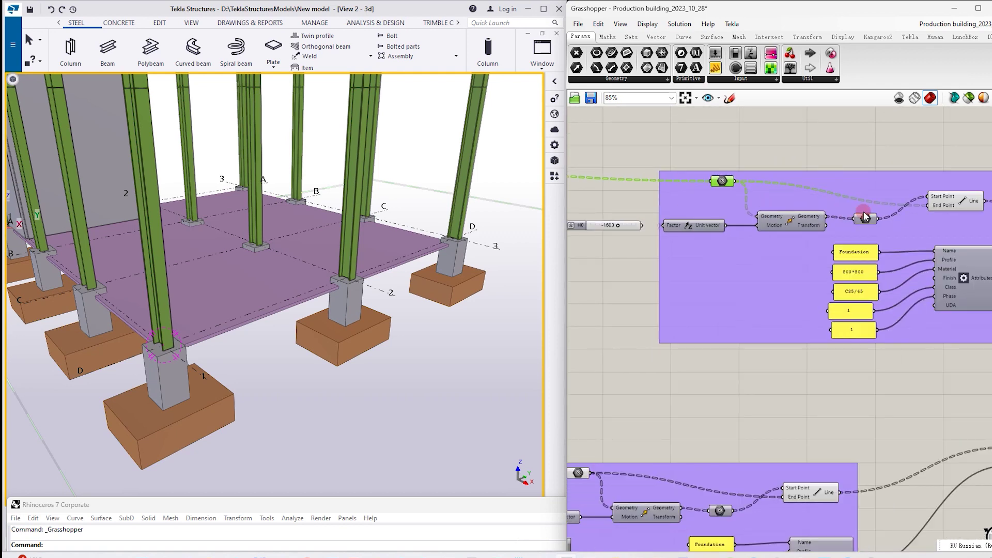
{"action": "scroll", "coordinate": [866, 217], "scroll_direction": "up", "scroll_amount": 1}
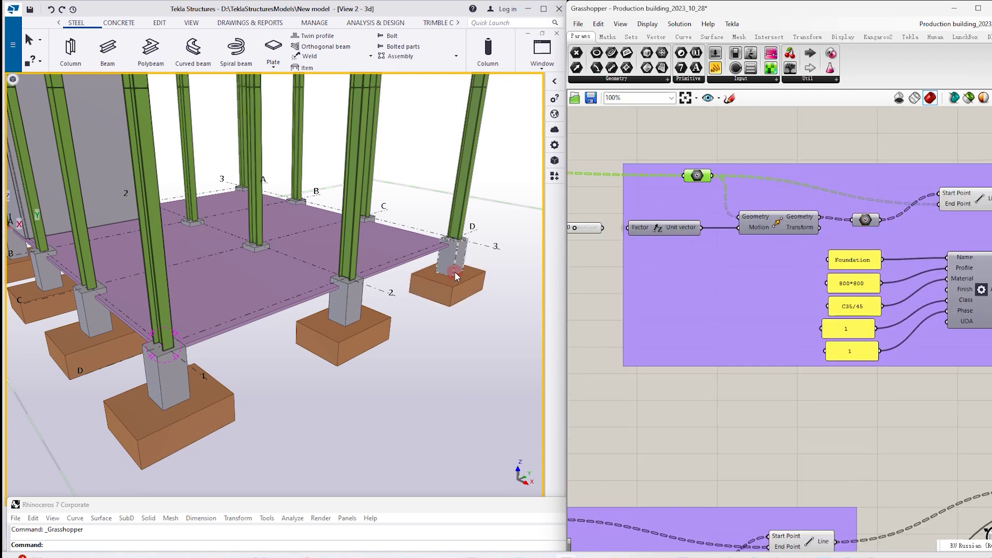
{"action": "scroll", "coordinate": [623, 241], "scroll_direction": "down", "scroll_amount": 1}
{"action": "right_click_drag", "start_coordinate": [613, 200], "coordinate": [670, 192]}
{"action": "scroll", "coordinate": [620, 217], "scroll_direction": "up", "scroll_amount": 4}
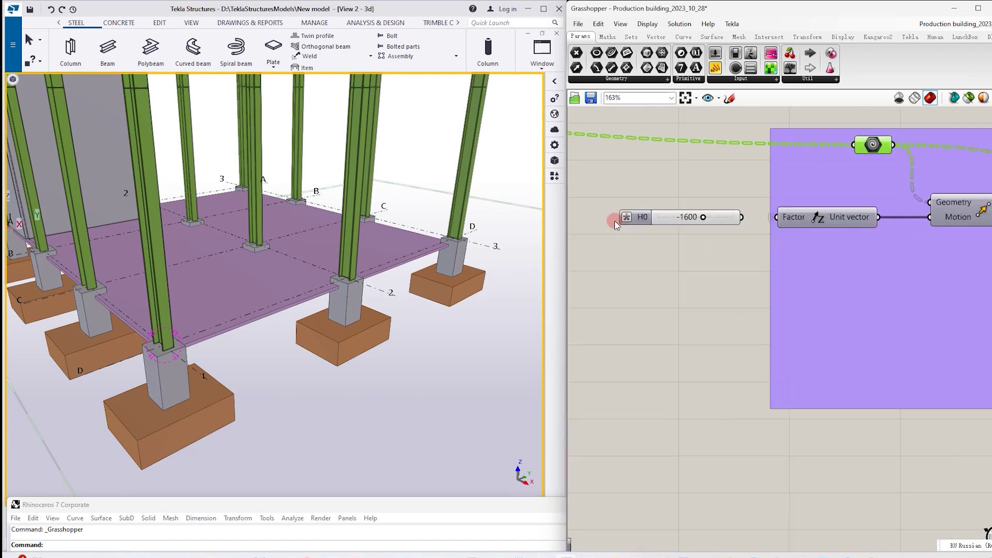
{"action": "left_click_drag", "start_coordinate": [720, 220], "coordinate": [758, 217]}
Bring the Attributes, Column and Pad Footing components into view and check the D-3 column length.
{"action": "scroll", "coordinate": [689, 214], "scroll_direction": "down", "scroll_amount": 1}
{"action": "scroll", "coordinate": [689, 214], "scroll_direction": "down", "scroll_amount": 2}
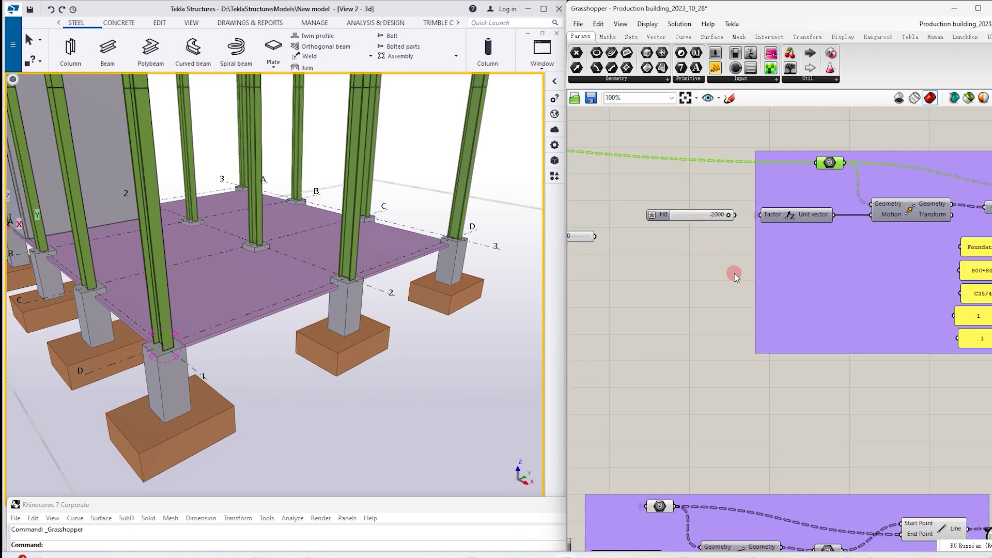
{"action": "right_click_drag", "start_coordinate": [735, 275], "coordinate": [605, 274]}
{"action": "right_click_drag", "start_coordinate": [890, 134], "coordinate": [721, 135]}
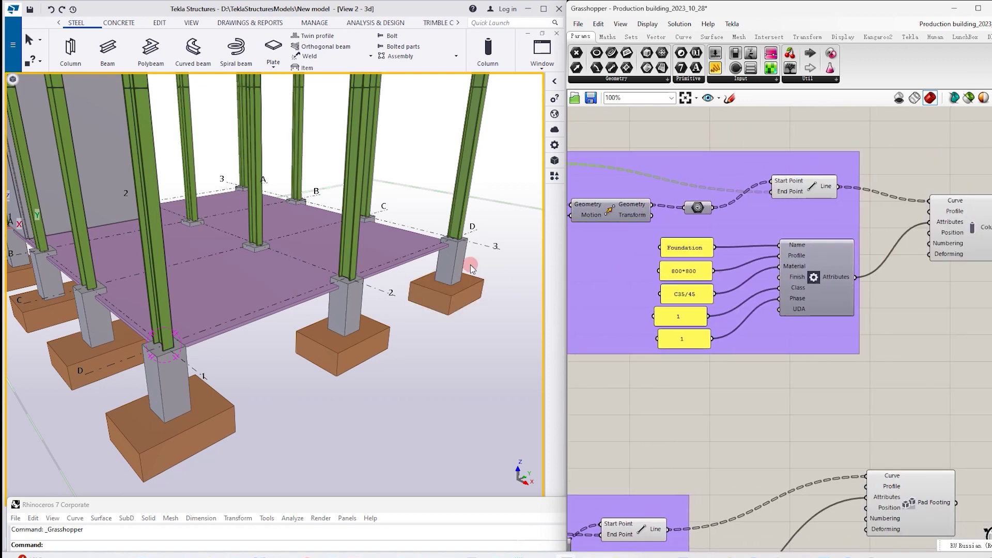
{"action": "left_click", "coordinate": [453, 267]}
{"action": "scroll", "coordinate": [455, 264], "scroll_direction": "up", "scroll_amount": 2}
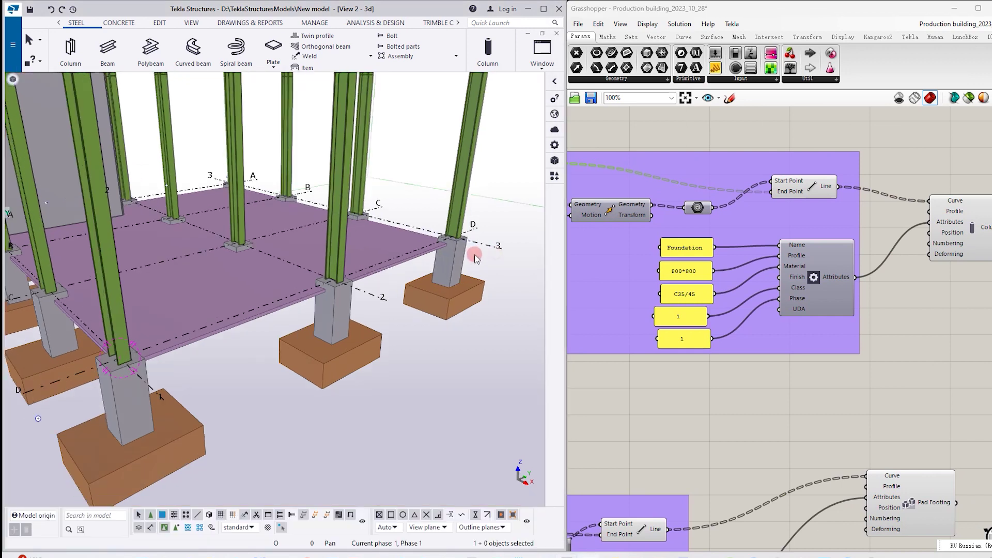
{"action": "left_click", "coordinate": [554, 176]}
{"action": "left_click", "coordinate": [554, 145]}
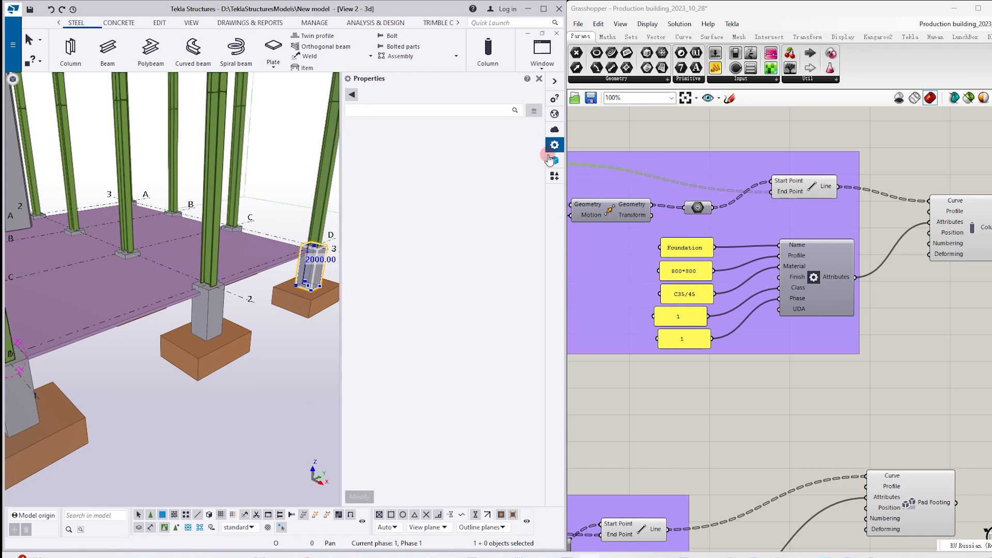
{"action": "left_click", "coordinate": [310, 297]}
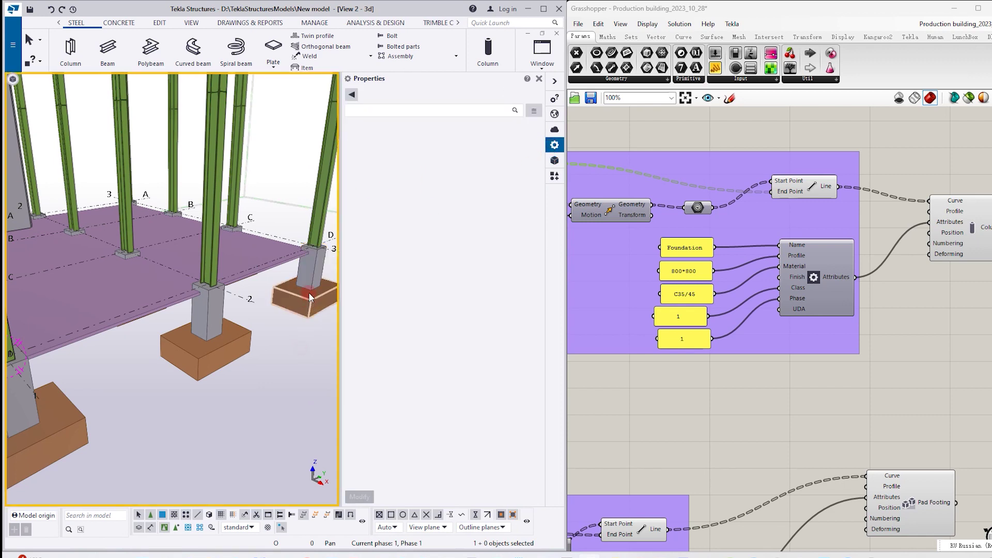
{"action": "left_click", "coordinate": [310, 274]}
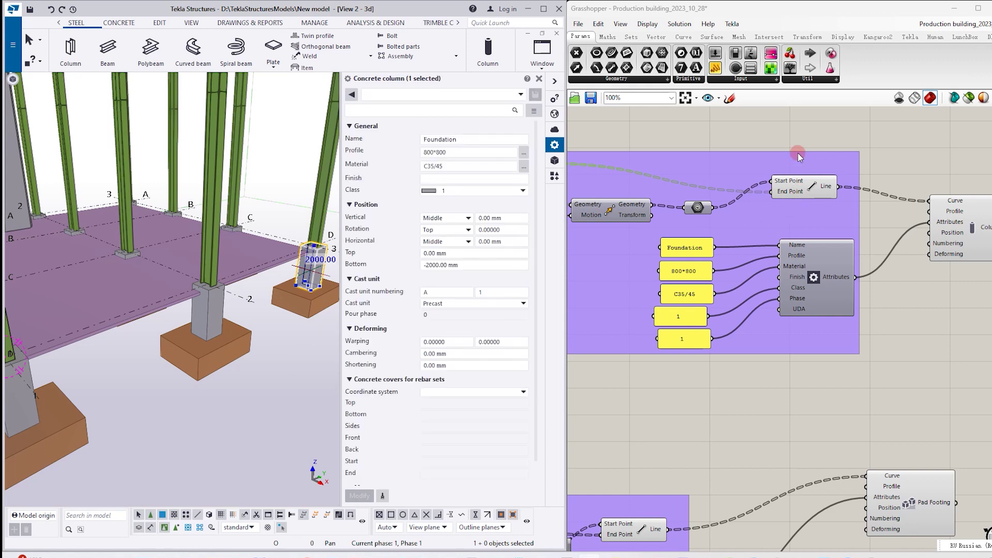
{"action": "left_click", "coordinate": [446, 139]}
{"action": "left_click", "coordinate": [956, 190]}
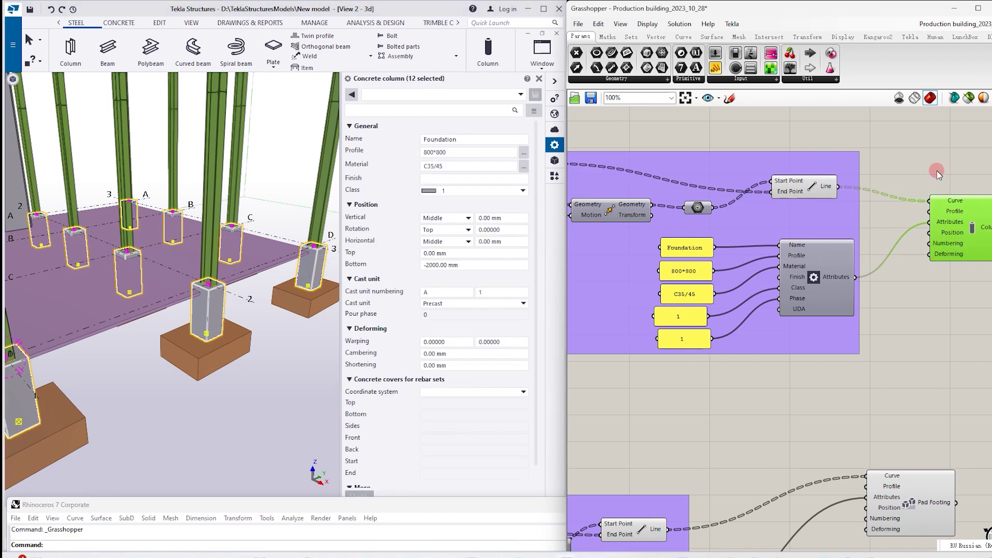
{"action": "right_click_drag", "start_coordinate": [938, 174], "coordinate": [784, 182]}
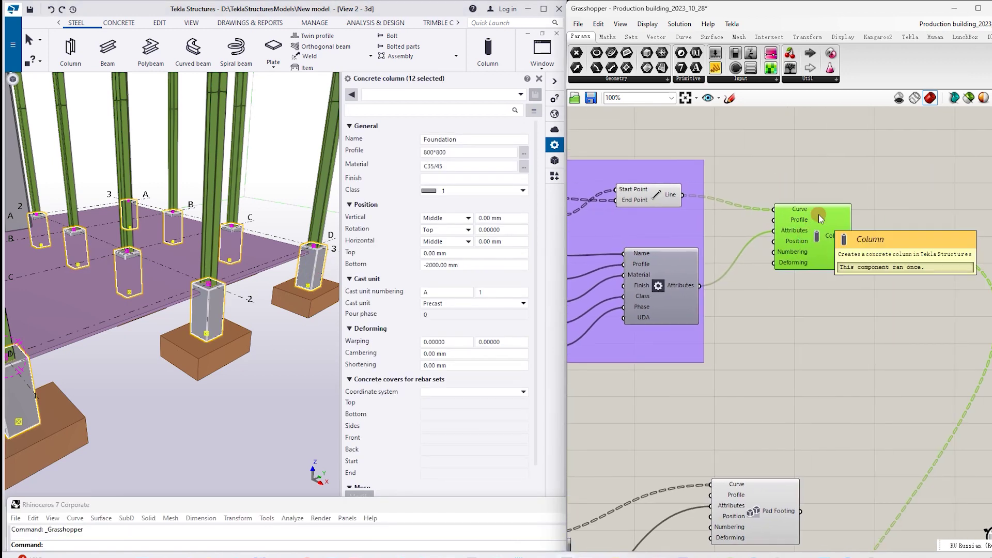
{"action": "left_click", "coordinate": [910, 36]}
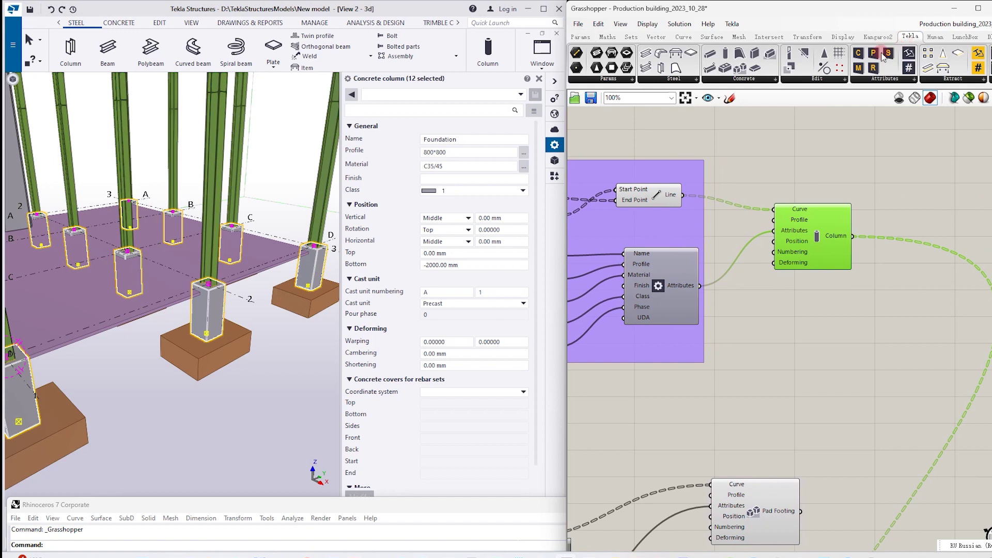
{"action": "left_click", "coordinate": [744, 80]}
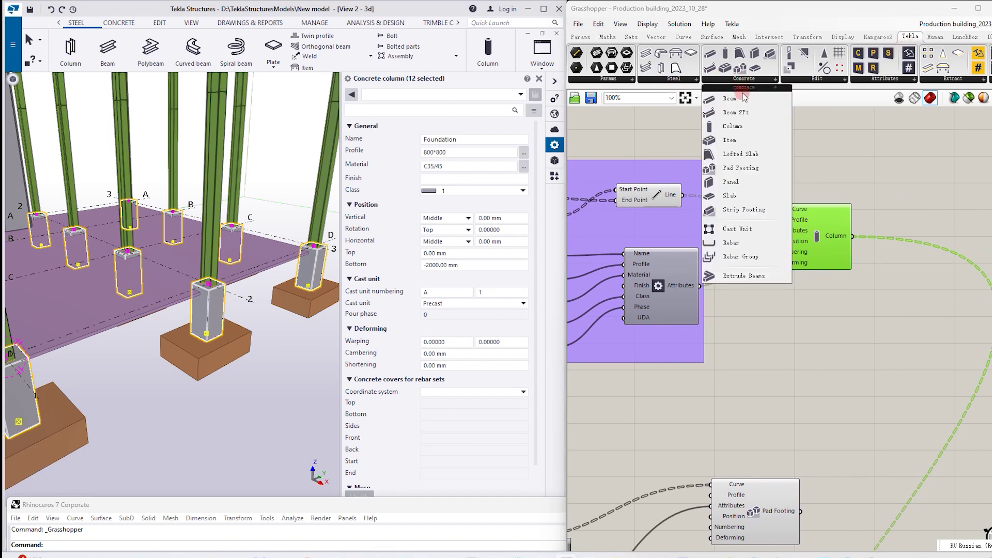
{"action": "left_click", "coordinate": [855, 160]}
{"action": "left_click", "coordinate": [550, 96]}
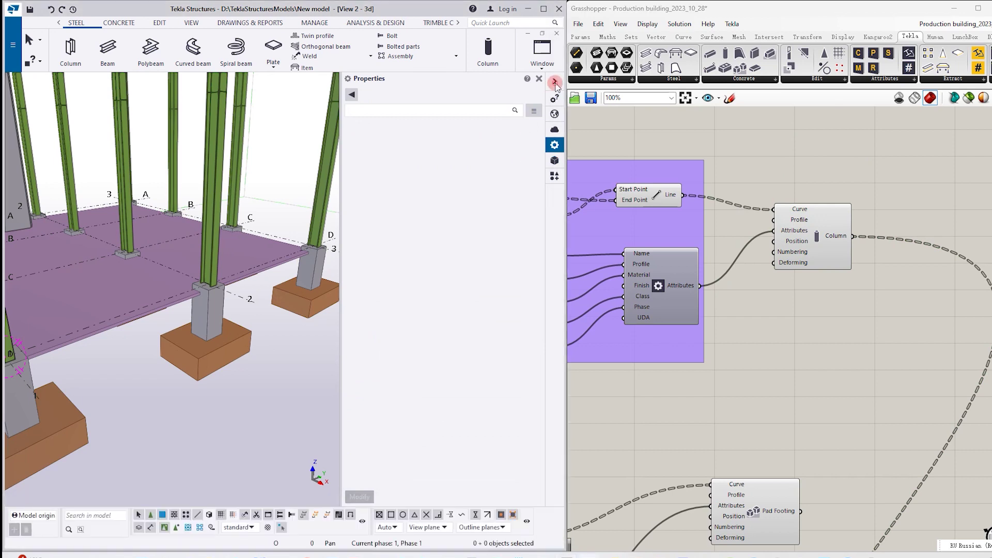
Pan from the column Attributes panels to the Pad Footing group showing Foundation, 2000*2800, C35/45, 8 and 1.
{"action": "right_click_drag", "start_coordinate": [776, 315], "coordinate": [919, 285]}
{"action": "scroll", "coordinate": [721, 280], "scroll_direction": "up", "scroll_amount": 3}
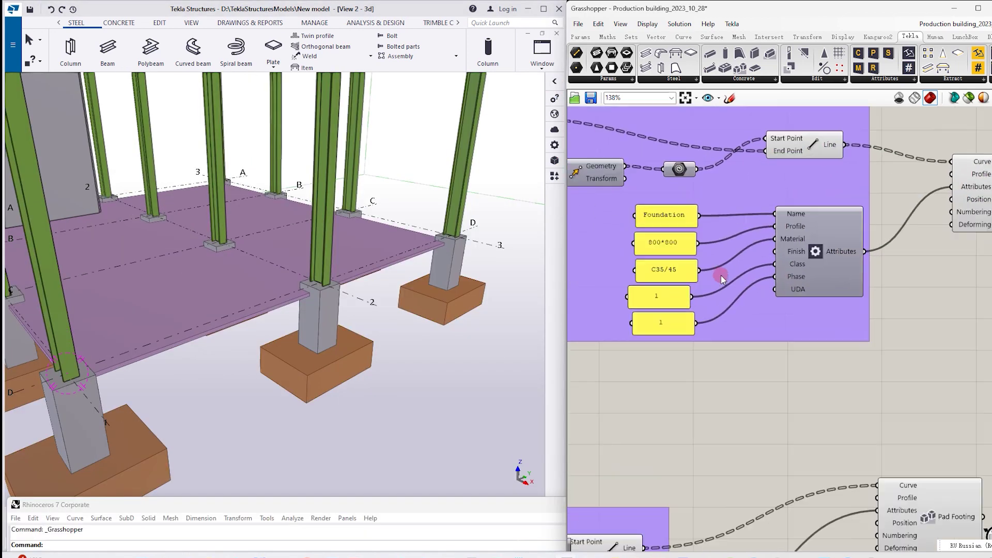
{"action": "right_click_drag", "start_coordinate": [868, 227], "coordinate": [793, 244]}
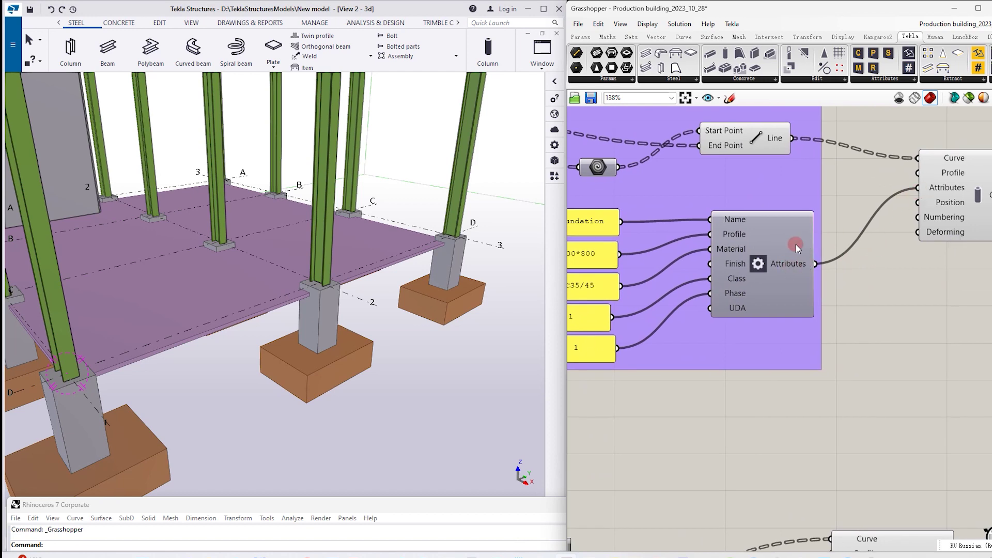
{"action": "right_click_drag", "start_coordinate": [832, 180], "coordinate": [898, 172]}
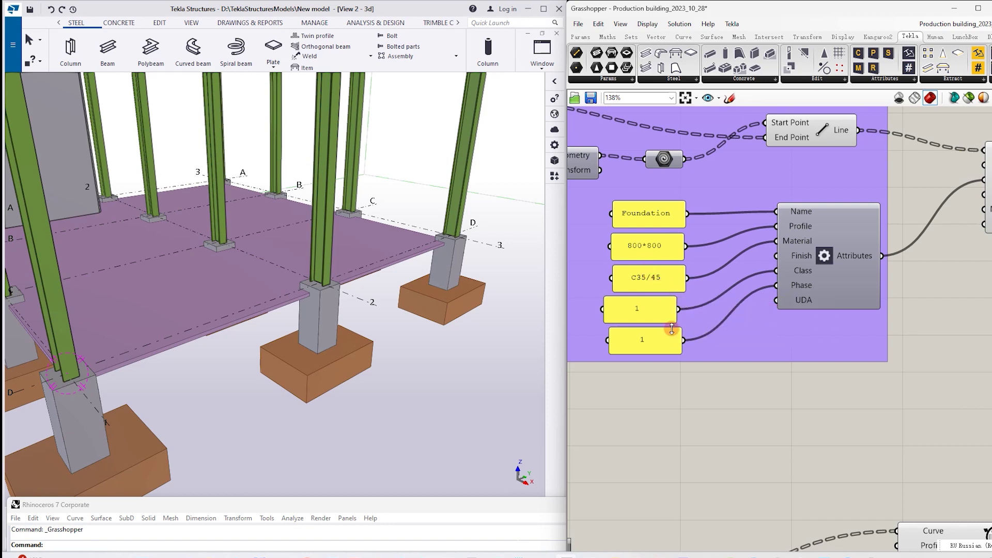
{"action": "scroll", "coordinate": [640, 263], "scroll_direction": "down", "scroll_amount": 3}
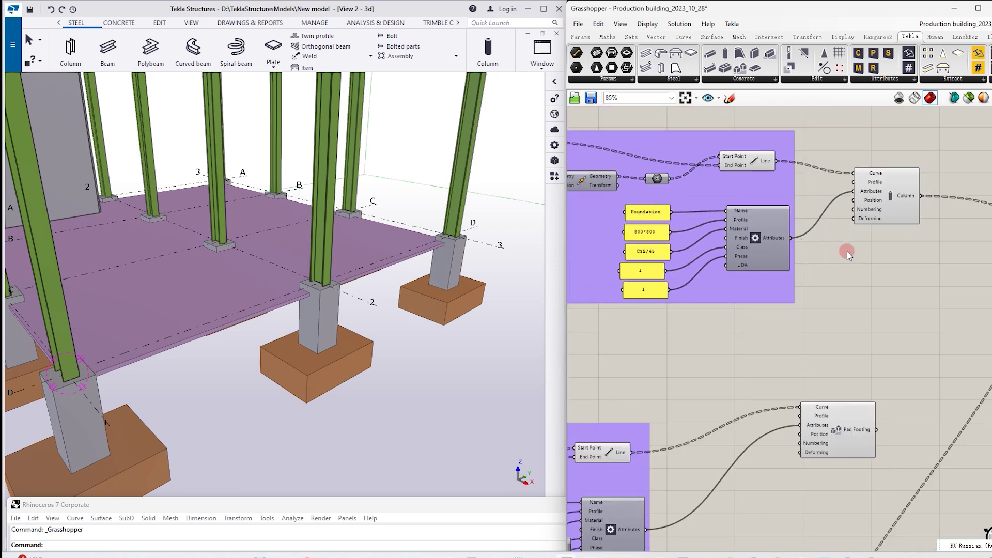
{"action": "right_click_drag", "start_coordinate": [857, 262], "coordinate": [855, 224]}
{"action": "scroll", "coordinate": [854, 224], "scroll_direction": "down", "scroll_amount": 3}
{"action": "right_click_drag", "start_coordinate": [800, 283], "coordinate": [908, 153]}
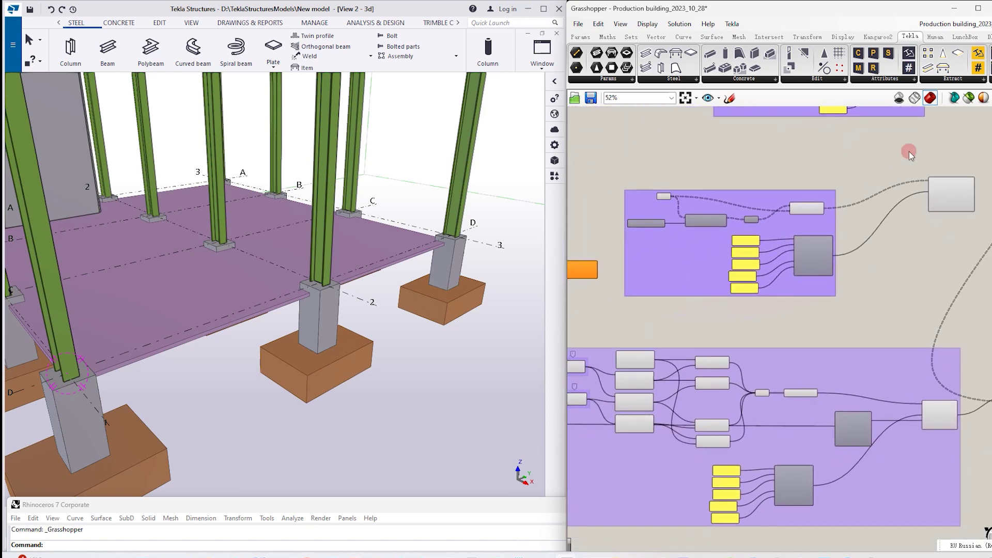
{"action": "scroll", "coordinate": [725, 199], "scroll_direction": "up", "scroll_amount": 2}
Select a pad footing and show its properties, including the Foundation name.
{"action": "right_click_drag", "start_coordinate": [724, 159], "coordinate": [753, 160]}
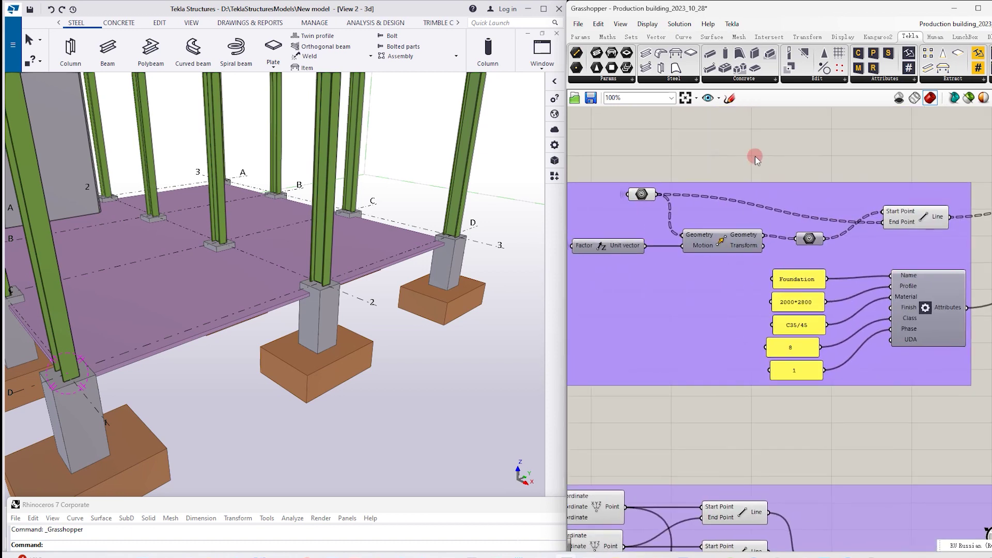
{"action": "left_click", "coordinate": [439, 300]}
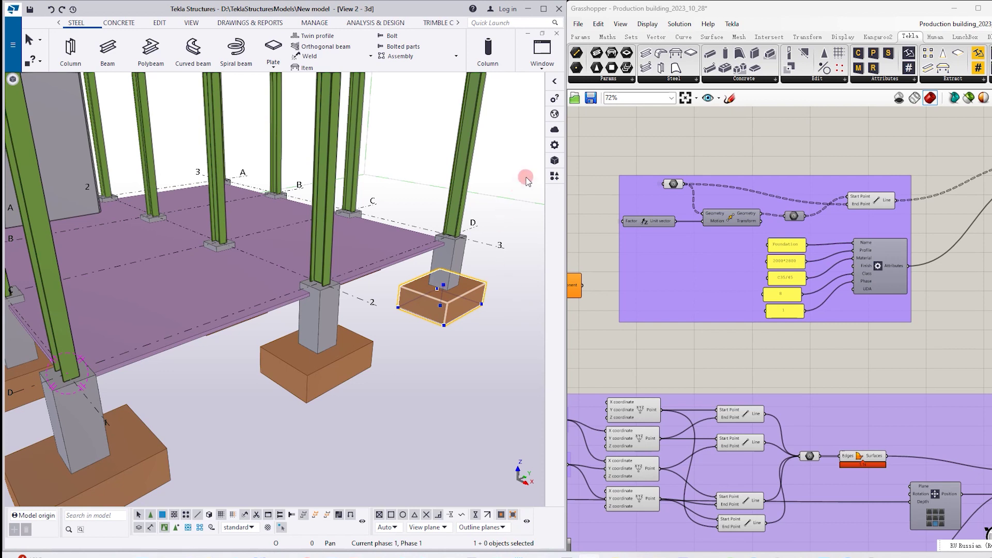
{"action": "left_click", "coordinate": [554, 149]}
{"action": "left_click", "coordinate": [433, 141]}
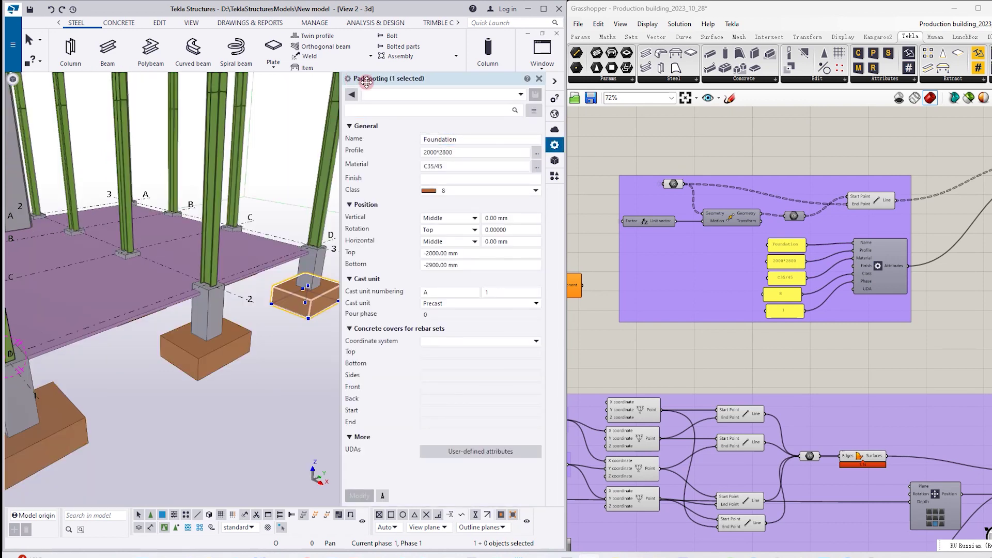
Open the Footing dropdown on the CONCRETE tab to show the pad footing type.
{"action": "left_click", "coordinate": [117, 23]}
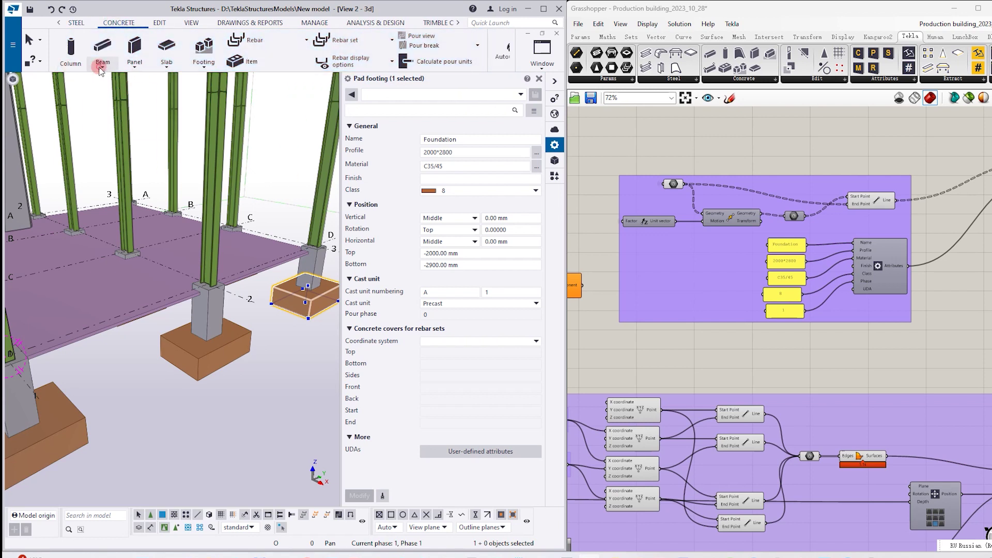
{"action": "left_click", "coordinate": [103, 66]}
{"action": "left_click", "coordinate": [205, 65]}
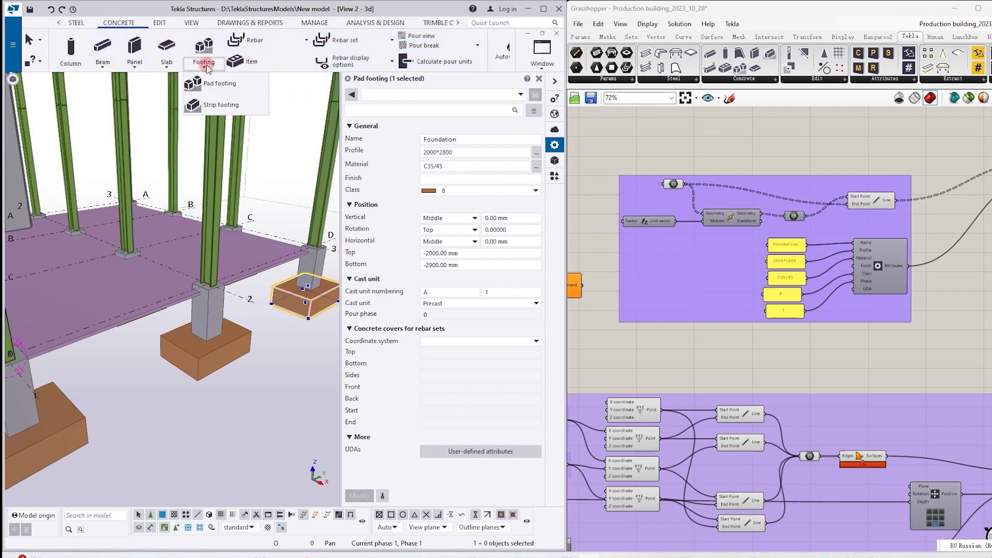
{"action": "left_click", "coordinate": [223, 83]}
{"action": "scroll", "coordinate": [636, 207], "scroll_direction": "down", "scroll_amount": 3}
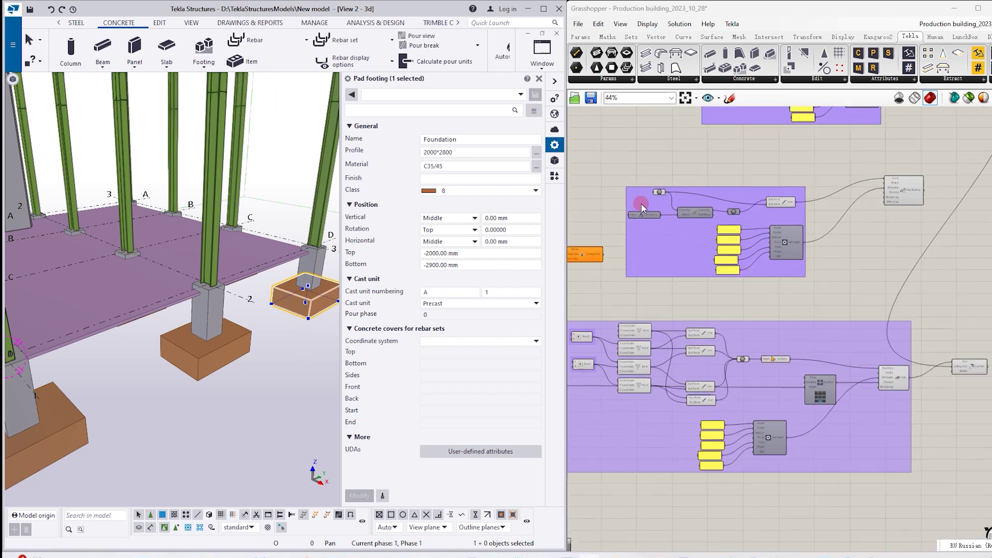
{"action": "scroll", "coordinate": [716, 220], "scroll_direction": "up", "scroll_amount": 3}
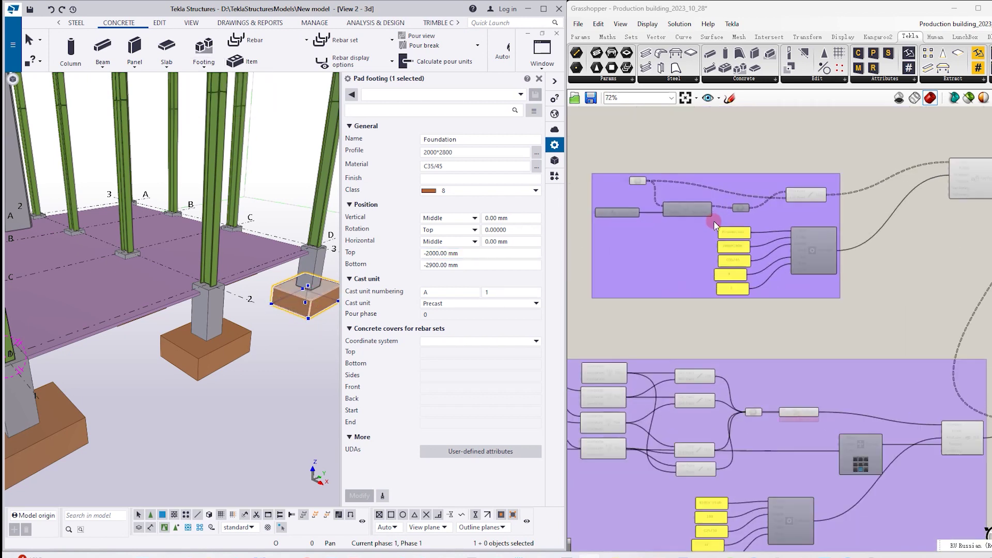
{"action": "scroll", "coordinate": [715, 204], "scroll_direction": "down", "scroll_amount": 1}
{"action": "scroll", "coordinate": [678, 190], "scroll_direction": "up", "scroll_amount": 1}
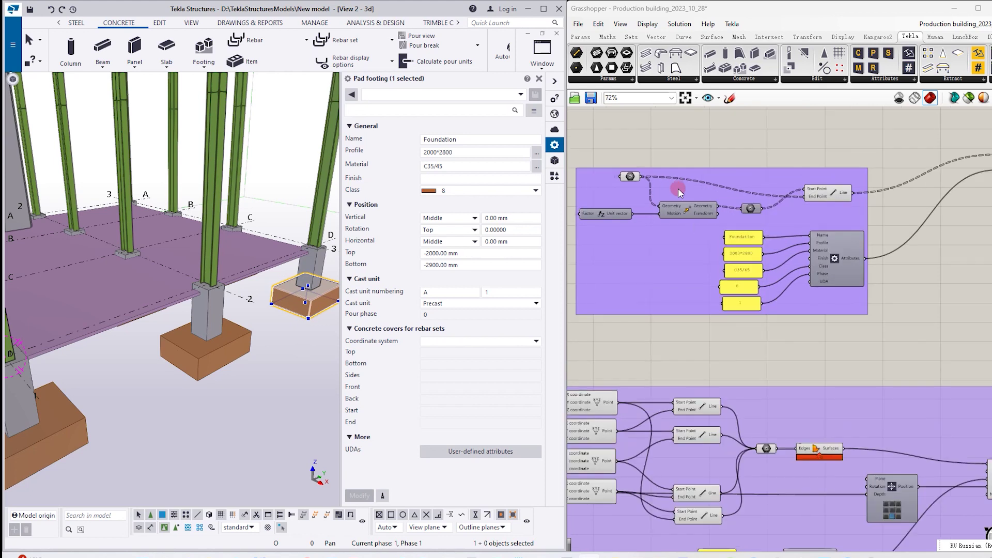
{"action": "scroll", "coordinate": [678, 190], "scroll_direction": "down", "scroll_amount": 2}
{"action": "scroll", "coordinate": [901, 197], "scroll_direction": "up", "scroll_amount": 3}
Select the Pad Footing component and place a Pad Footing from the Tekla concrete components list.
{"action": "left_click", "coordinate": [958, 182]}
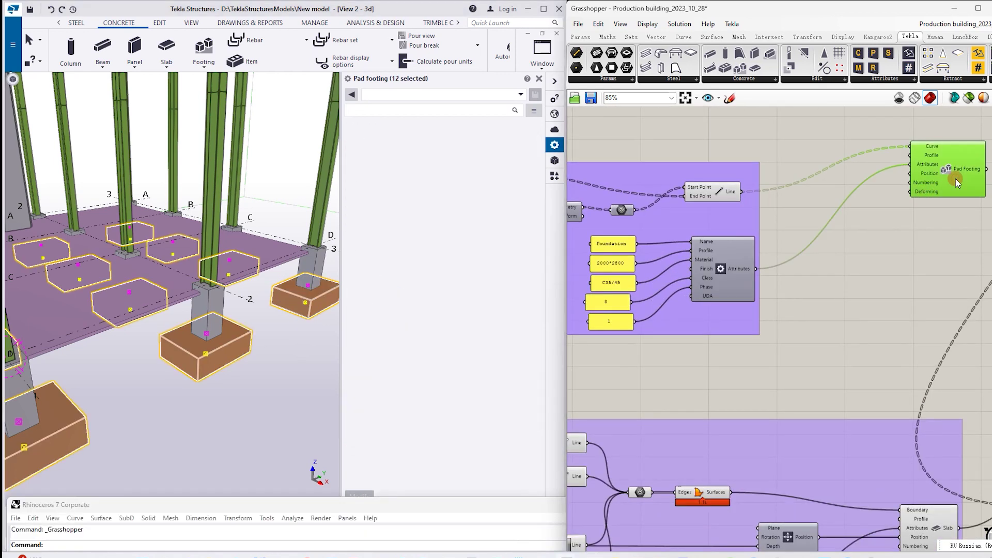
{"action": "right_click_drag", "start_coordinate": [918, 120], "coordinate": [743, 204]}
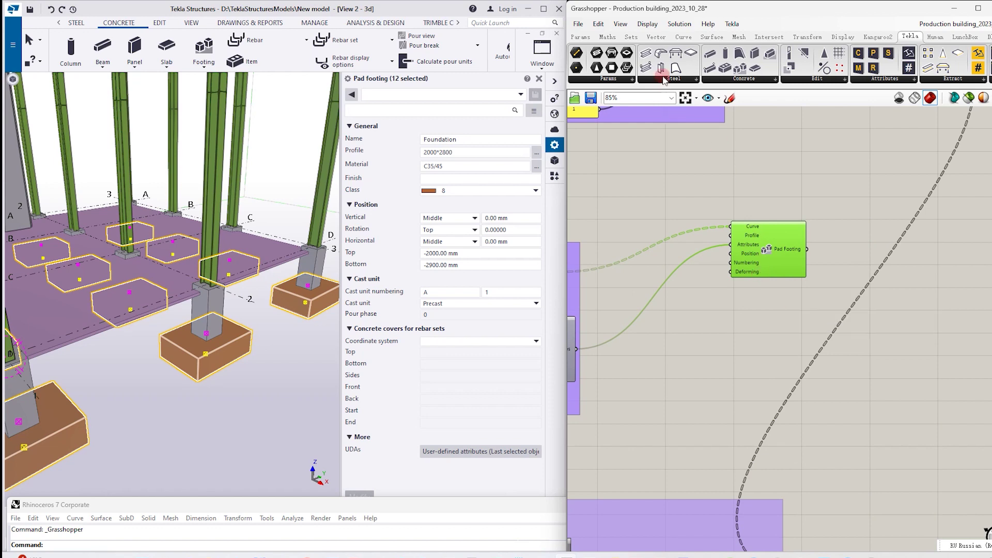
{"action": "left_click", "coordinate": [724, 78]}
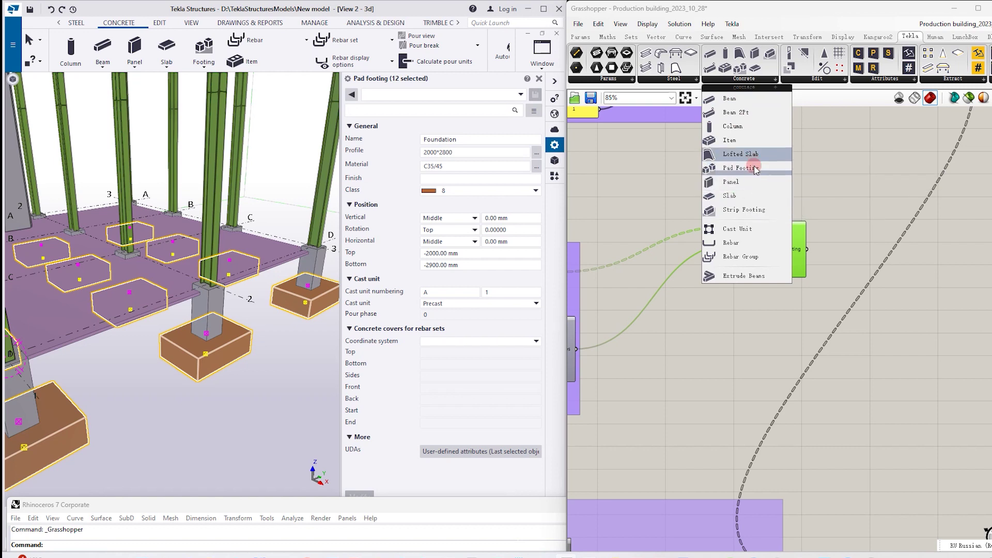
{"action": "left_click_drag", "start_coordinate": [755, 169], "coordinate": [753, 306]}
{"action": "scroll", "coordinate": [745, 287], "scroll_direction": "up", "scroll_amount": 2}
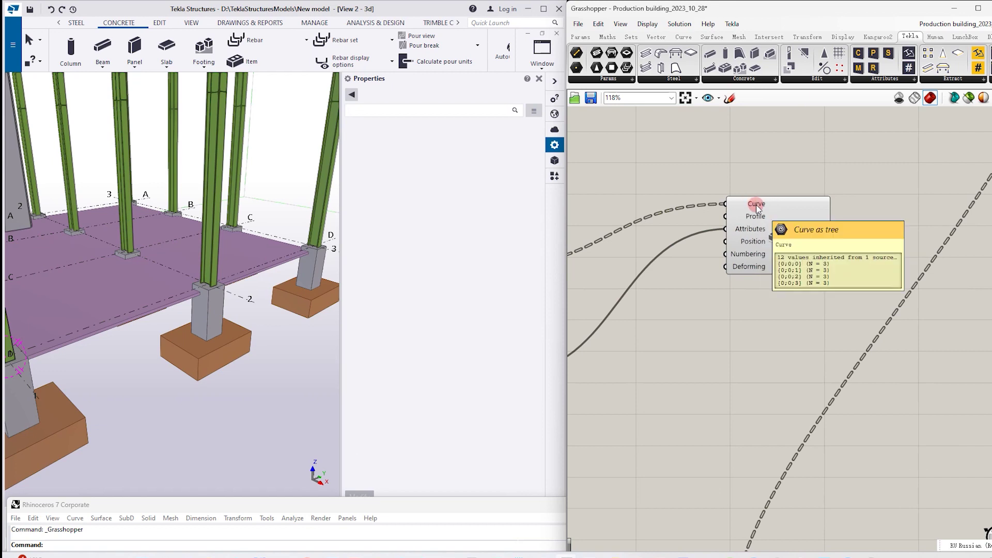
{"action": "scroll", "coordinate": [776, 182], "scroll_direction": "down", "scroll_amount": 3}
{"action": "right_click_drag", "start_coordinate": [740, 177], "coordinate": [843, 164]}
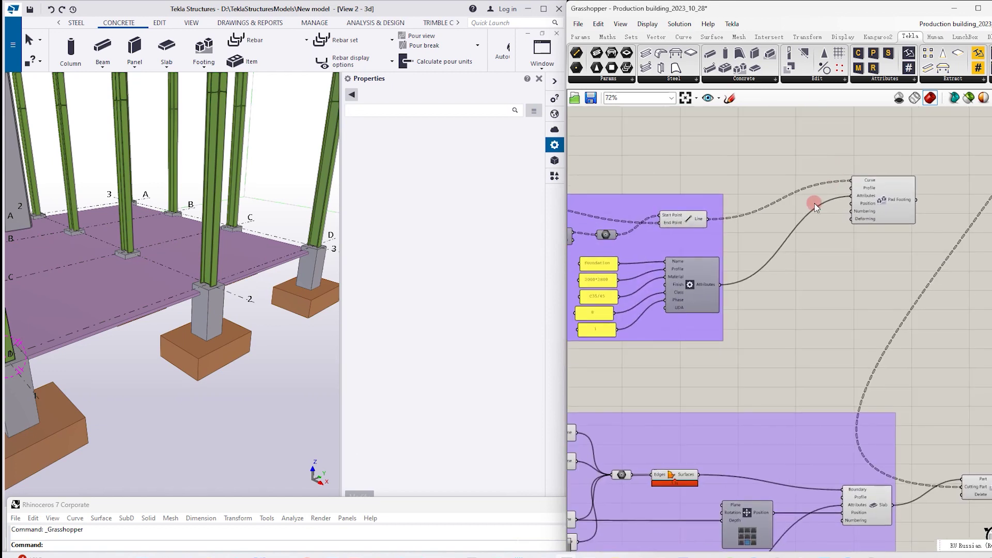
{"action": "scroll", "coordinate": [813, 204], "scroll_direction": "up", "scroll_amount": 2}
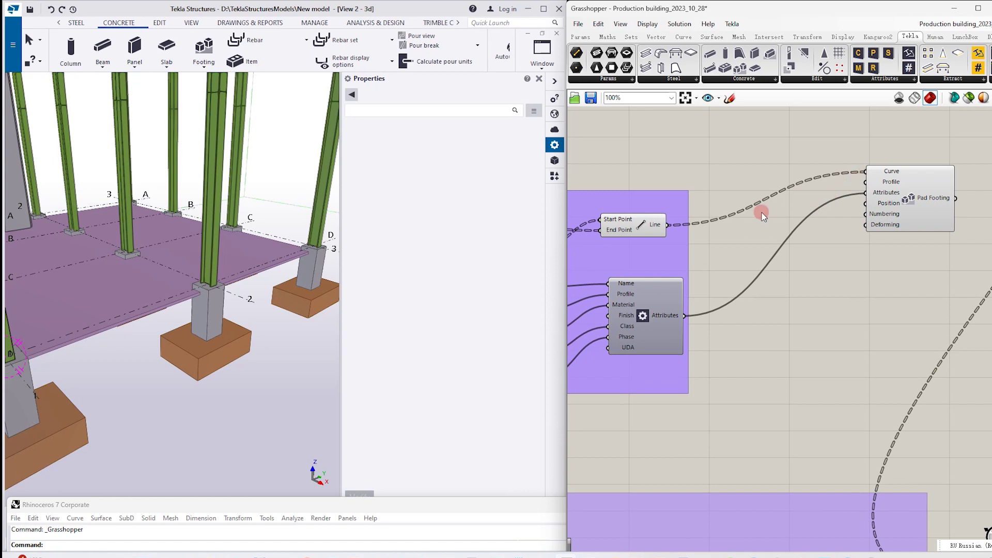
Select the footing at grid D-3 and the small component in the Foundation group.
{"action": "left_click", "coordinate": [290, 316]}
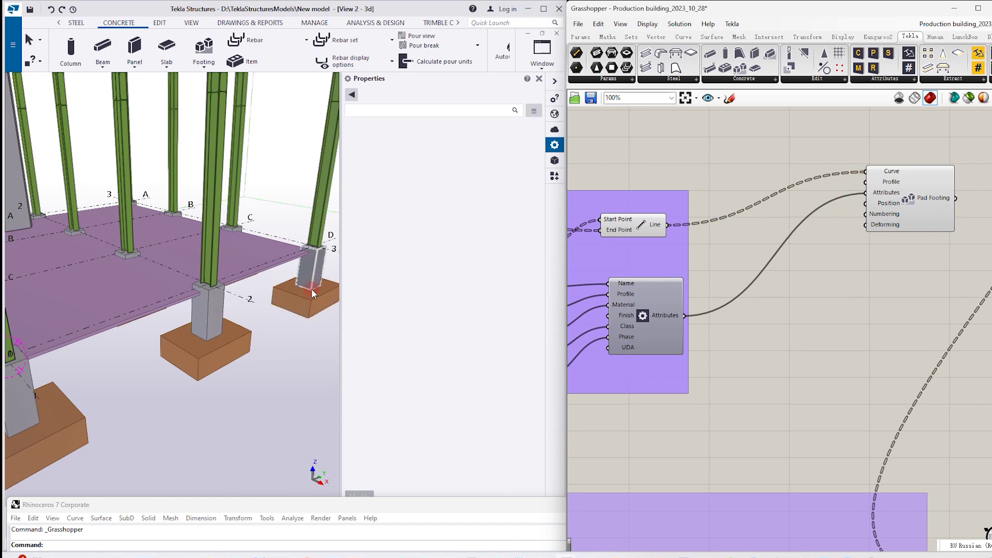
{"action": "left_click", "coordinate": [620, 274]}
{"action": "scroll", "coordinate": [747, 221], "scroll_direction": "down", "scroll_amount": 2}
{"action": "right_click_drag", "start_coordinate": [681, 162], "coordinate": [879, 137]}
{"action": "scroll", "coordinate": [878, 197], "scroll_direction": "down", "scroll_amount": 1}
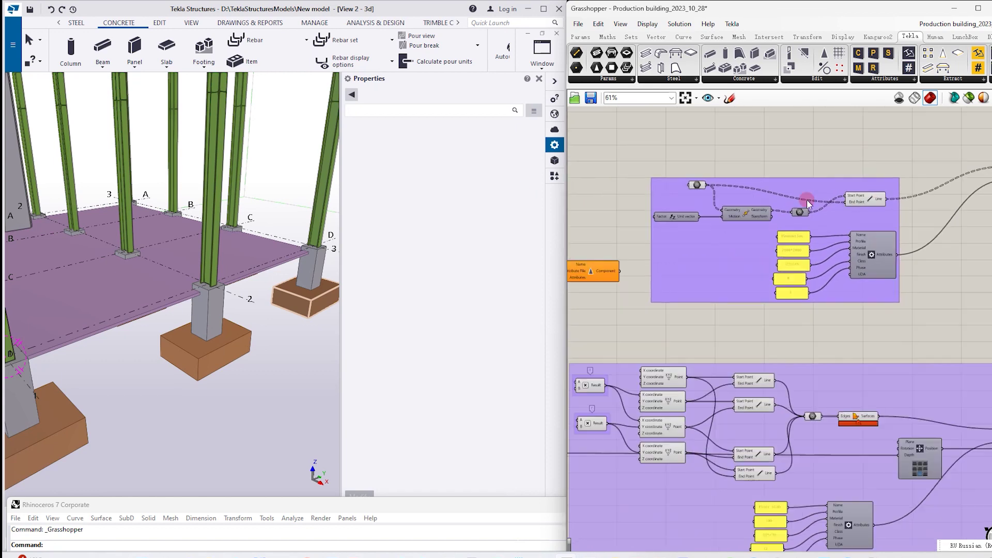
{"action": "right_click_drag", "start_coordinate": [641, 164], "coordinate": [669, 274]}
{"action": "scroll", "coordinate": [815, 166], "scroll_direction": "down", "scroll_amount": 1}
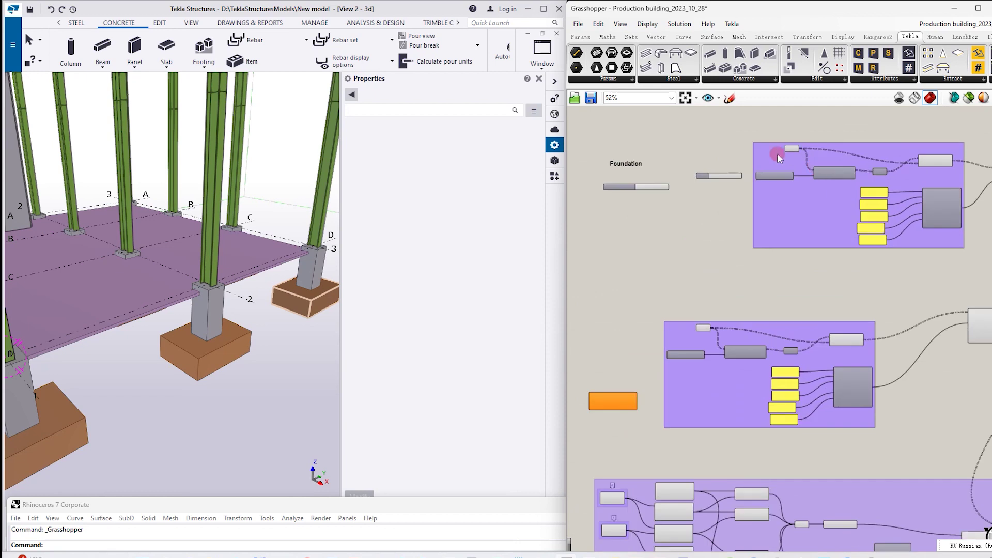
{"action": "scroll", "coordinate": [682, 290], "scroll_direction": "up", "scroll_amount": 4}
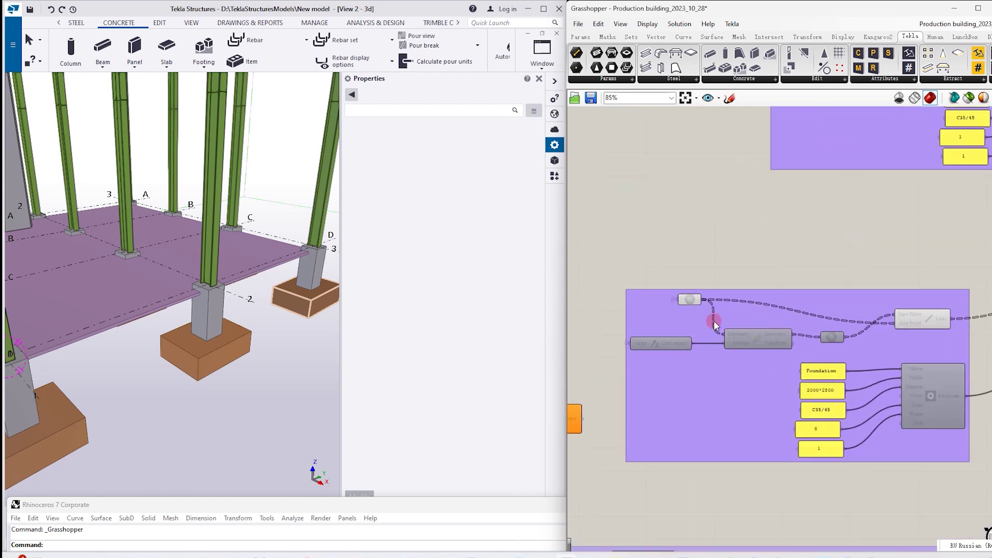
{"action": "left_click", "coordinate": [685, 296]}
Zoom into the lower footing group to reach the Footing thickness slider.
{"action": "scroll", "coordinate": [686, 293], "scroll_direction": "down", "scroll_amount": 3}
{"action": "right_click_drag", "start_coordinate": [791, 243], "coordinate": [749, 281]}
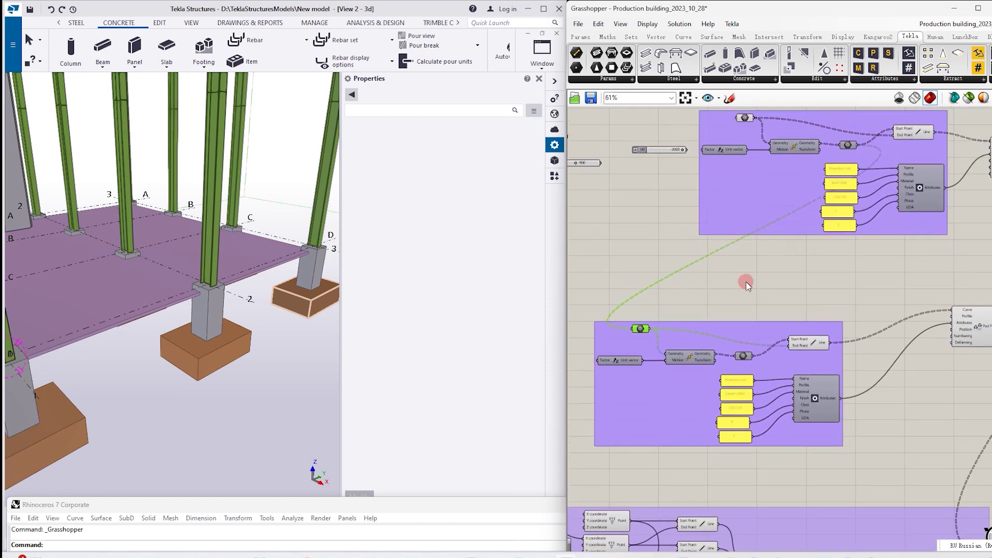
{"action": "left_click", "coordinate": [640, 335]}
{"action": "right_click_drag", "start_coordinate": [694, 293], "coordinate": [808, 207]}
{"action": "scroll", "coordinate": [735, 299], "scroll_direction": "up", "scroll_amount": 3}
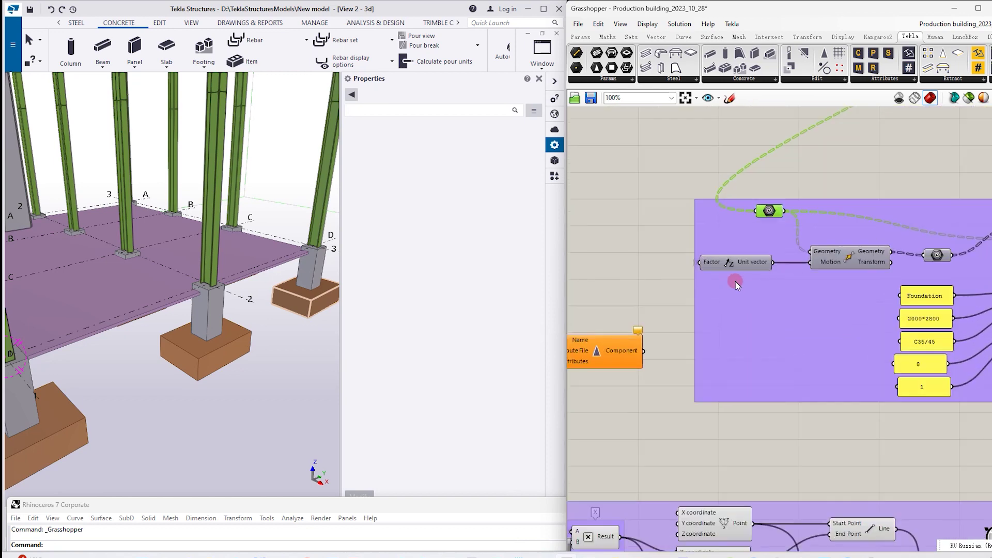
{"action": "scroll", "coordinate": [743, 264], "scroll_direction": "down", "scroll_amount": 3}
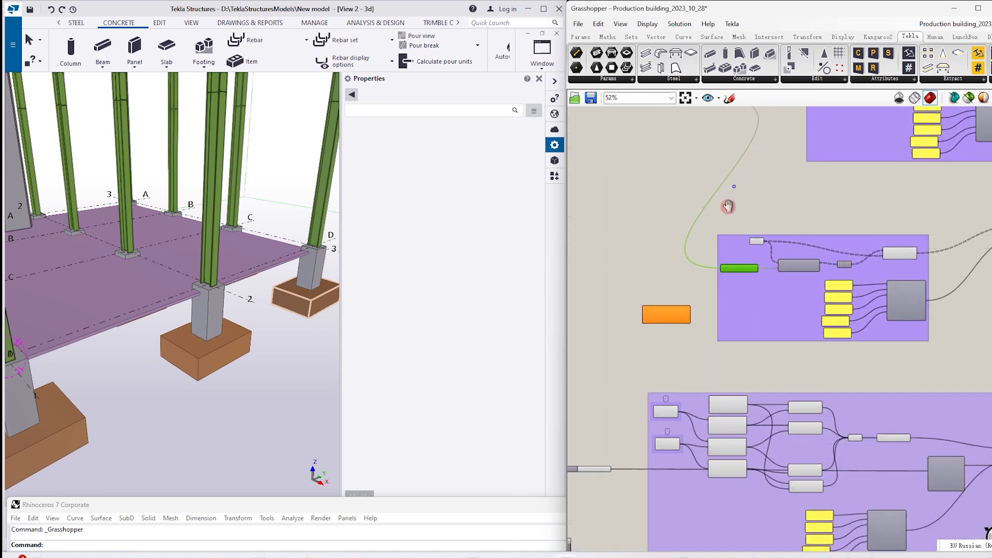
{"action": "right_click_drag", "start_coordinate": [728, 206], "coordinate": [698, 270]}
{"action": "scroll", "coordinate": [651, 160], "scroll_direction": "up", "scroll_amount": 5}
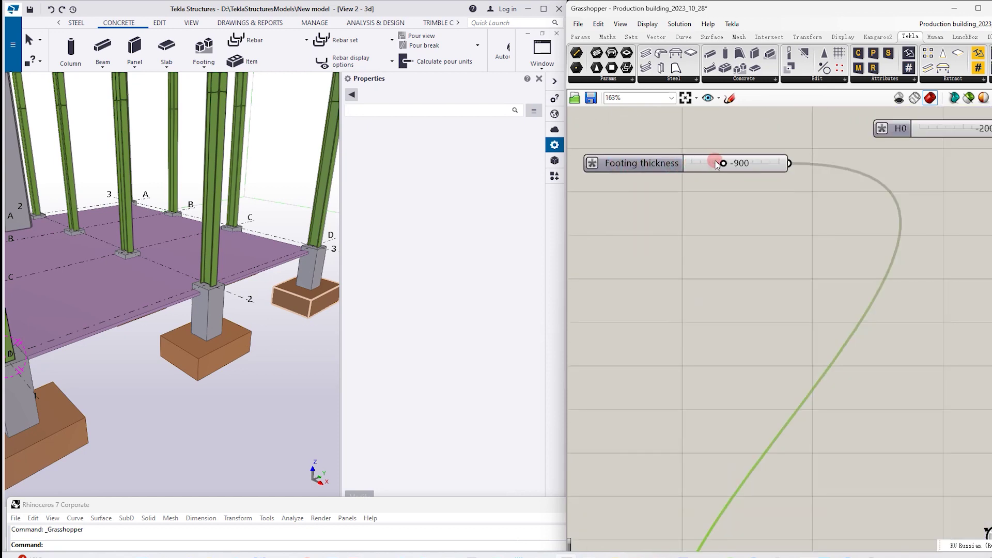
Change Footing thickness from -900 to -1100 so Tekla rebuilds the pad footings.
{"action": "mouse_move", "coordinate": [723, 164]}
{"action": "left_mouse_down"}
{"action": "mouse_move", "coordinate": [694, 164]}
{"action": "mouse_move", "coordinate": [786, 165]}
{"action": "mouse_move", "coordinate": [676, 171]}
{"action": "mouse_move", "coordinate": [710, 175]}
{"action": "left_mouse_up"}
{"action": "scroll", "coordinate": [669, 228], "scroll_direction": "down", "scroll_amount": 9}
{"action": "right_click_drag", "start_coordinate": [757, 268], "coordinate": [703, 180]}
{"action": "scroll", "coordinate": [721, 294], "scroll_direction": "up", "scroll_amount": 5}
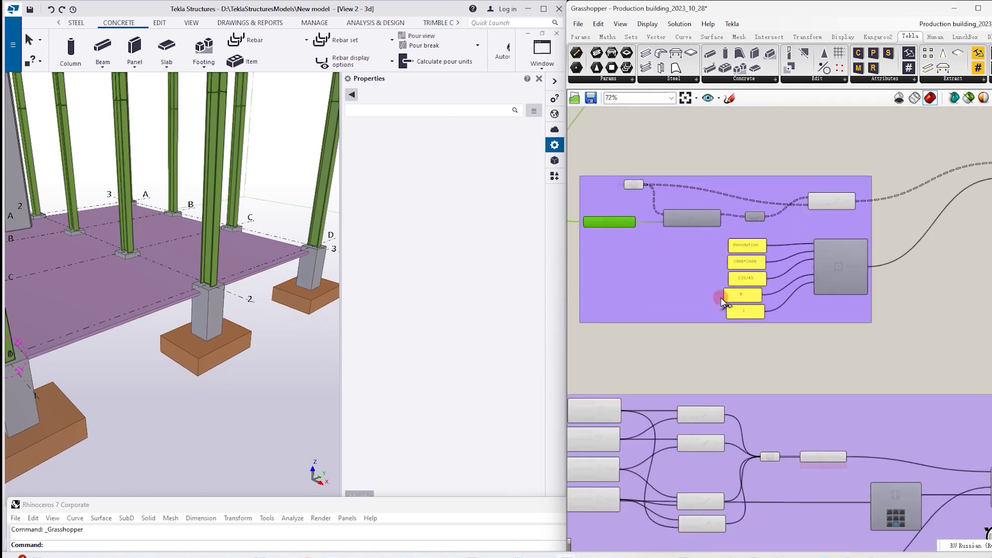
{"action": "scroll", "coordinate": [716, 296], "scroll_direction": "up", "scroll_amount": 1}
{"action": "scroll", "coordinate": [726, 311], "scroll_direction": "down", "scroll_amount": 2}
Move the Floor depth slider to a new spot beside the floor slab group.
{"action": "right_click_drag", "start_coordinate": [786, 337], "coordinate": [908, 242]}
{"action": "right_click_drag", "start_coordinate": [778, 268], "coordinate": [844, 154]}
{"action": "scroll", "coordinate": [814, 173], "scroll_direction": "down", "scroll_amount": 1}
{"action": "scroll", "coordinate": [597, 270], "scroll_direction": "up", "scroll_amount": 3}
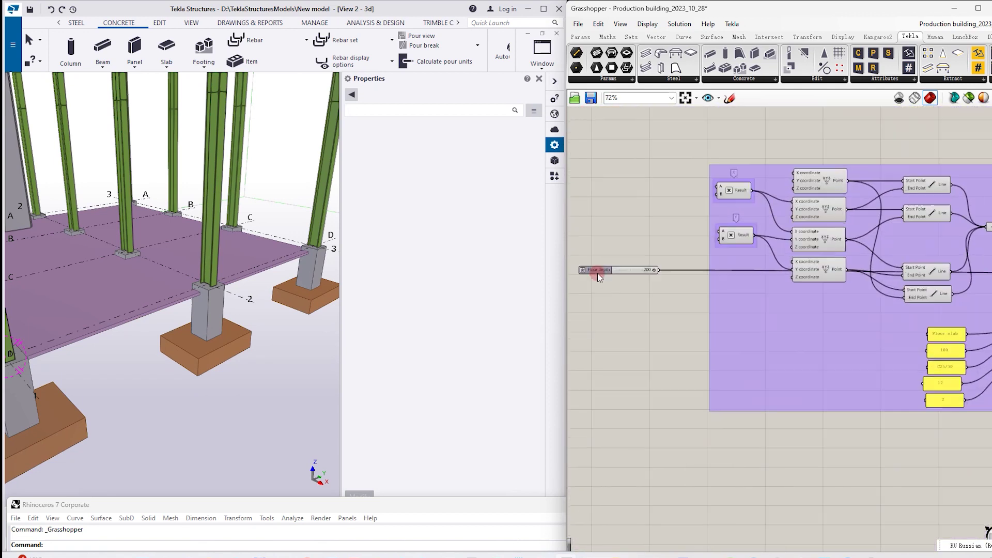
{"action": "left_click", "coordinate": [597, 270]}
{"action": "left_click_drag", "start_coordinate": [606, 274], "coordinate": [648, 295]}
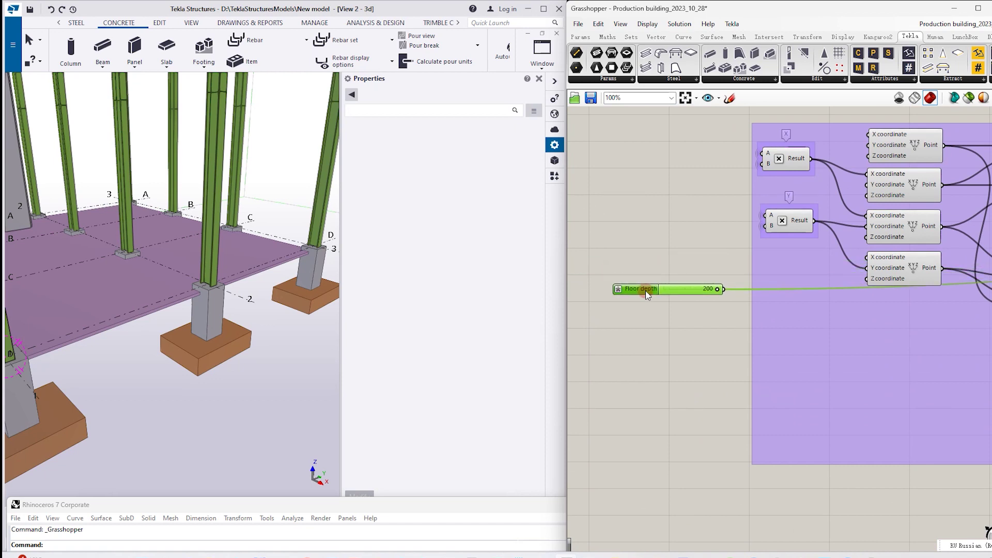
{"action": "scroll", "coordinate": [299, 240], "scroll_direction": "down", "scroll_amount": 5}
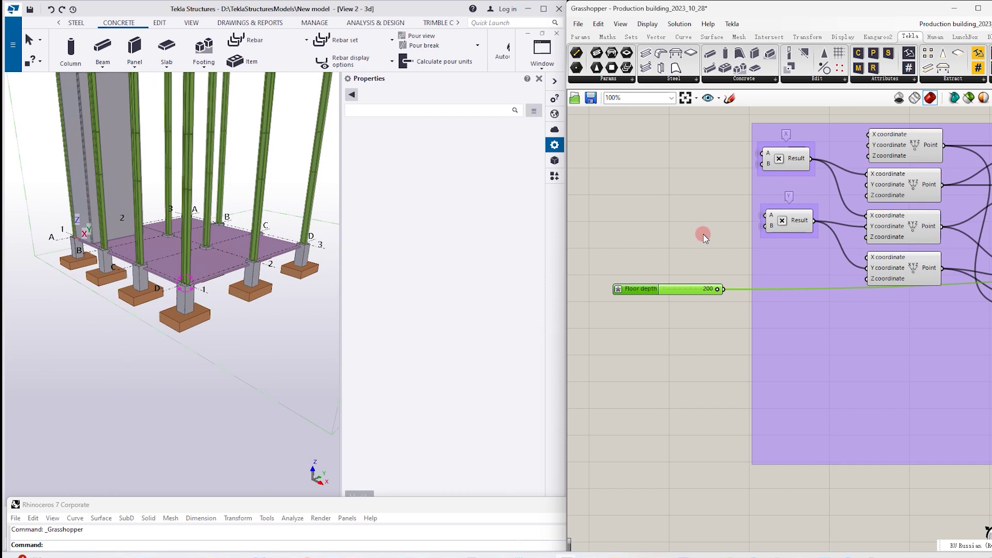
{"action": "scroll", "coordinate": [187, 286], "scroll_direction": "up", "scroll_amount": 2}
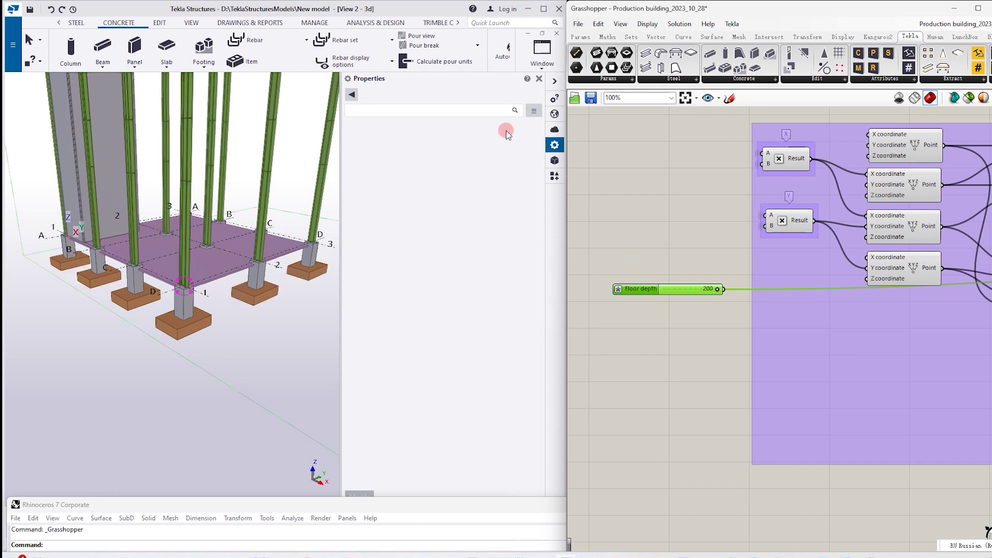
Hide Tekla's Properties panel and bring the Slab component into view.
{"action": "left_click", "coordinate": [554, 83]}
{"action": "scroll", "coordinate": [700, 210], "scroll_direction": "down", "scroll_amount": 2}
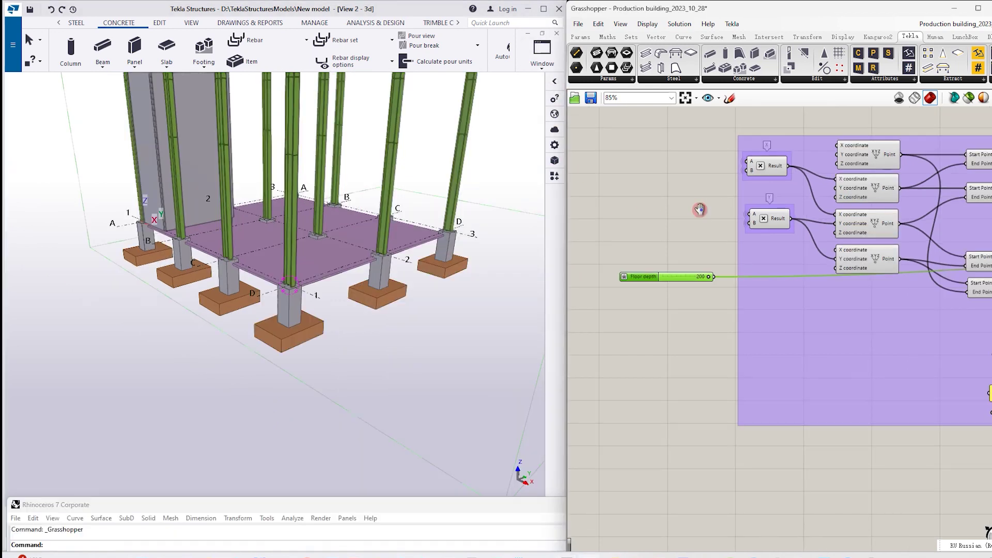
{"action": "scroll", "coordinate": [903, 224], "scroll_direction": "down", "scroll_amount": 1}
{"action": "right_click_drag", "start_coordinate": [900, 131], "coordinate": [640, 151]}
{"action": "right_click_drag", "start_coordinate": [783, 161], "coordinate": [679, 136]}
{"action": "scroll", "coordinate": [838, 270], "scroll_direction": "up", "scroll_amount": 3}
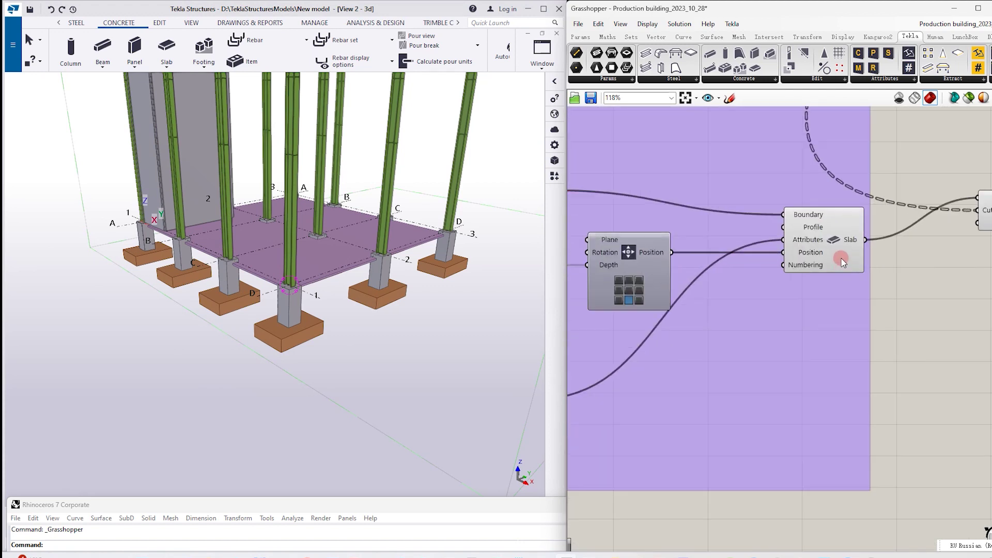
{"action": "left_click", "coordinate": [841, 257]}
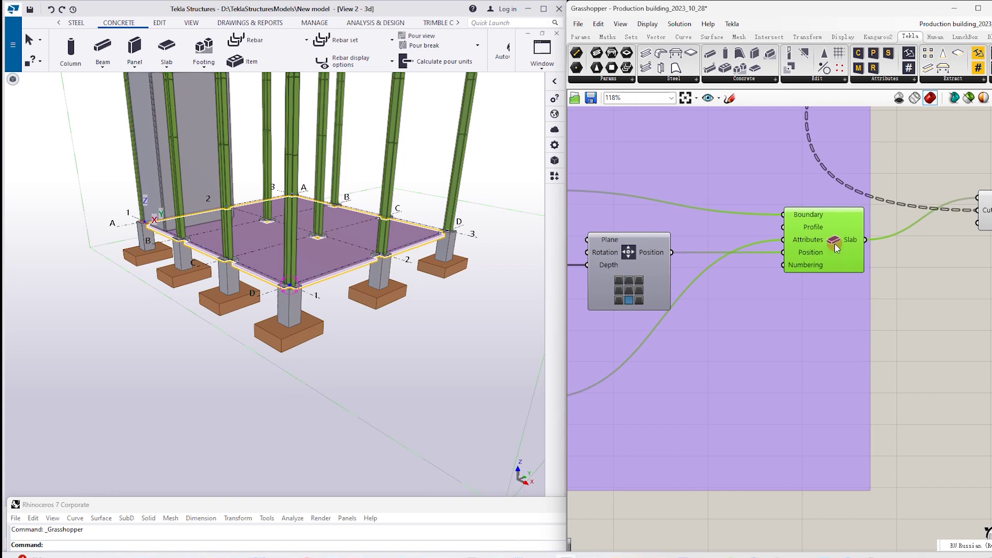
{"action": "left_click", "coordinate": [757, 82]}
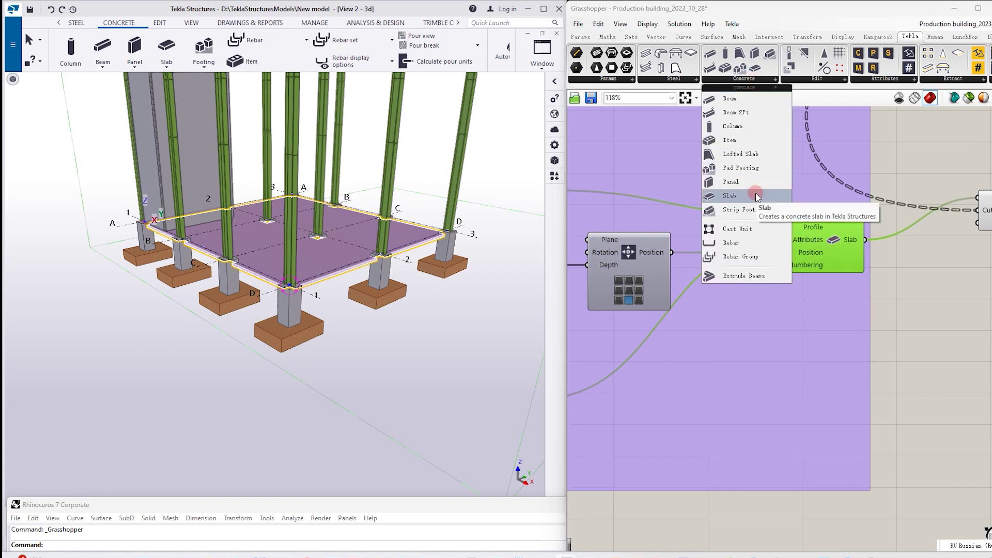
{"action": "left_click", "coordinate": [902, 222]}
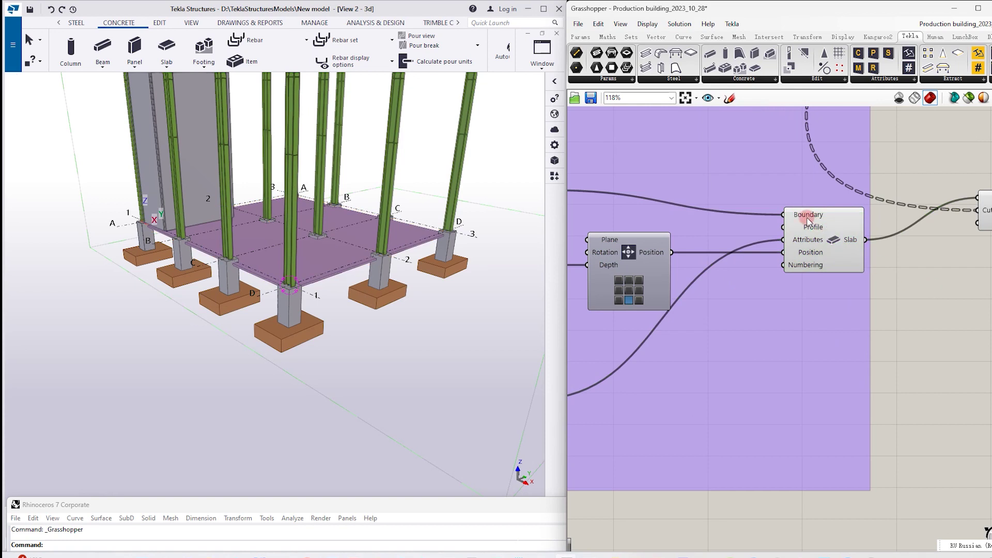
{"action": "scroll", "coordinate": [809, 221], "scroll_direction": "down", "scroll_amount": 2}
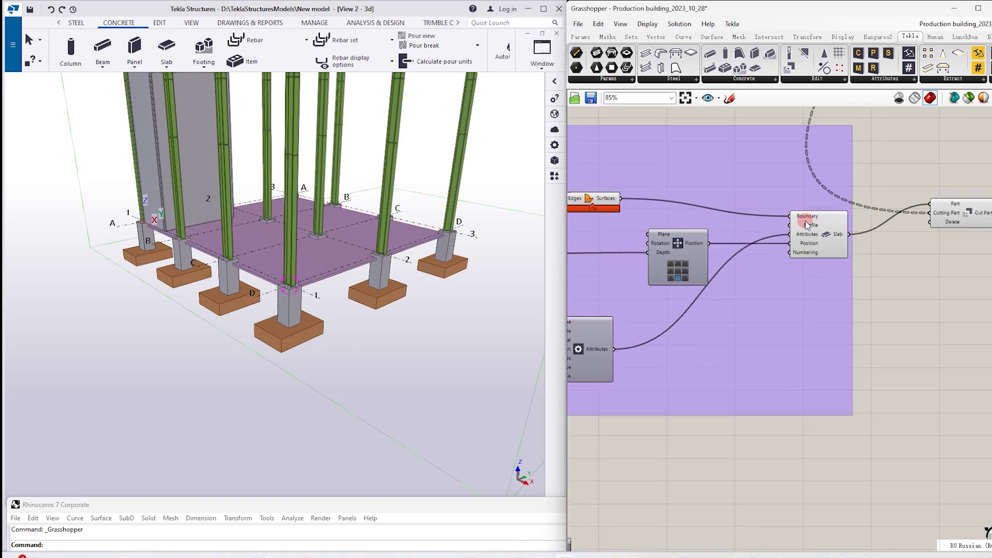
{"action": "right_click_drag", "start_coordinate": [697, 119], "coordinate": [829, 125]}
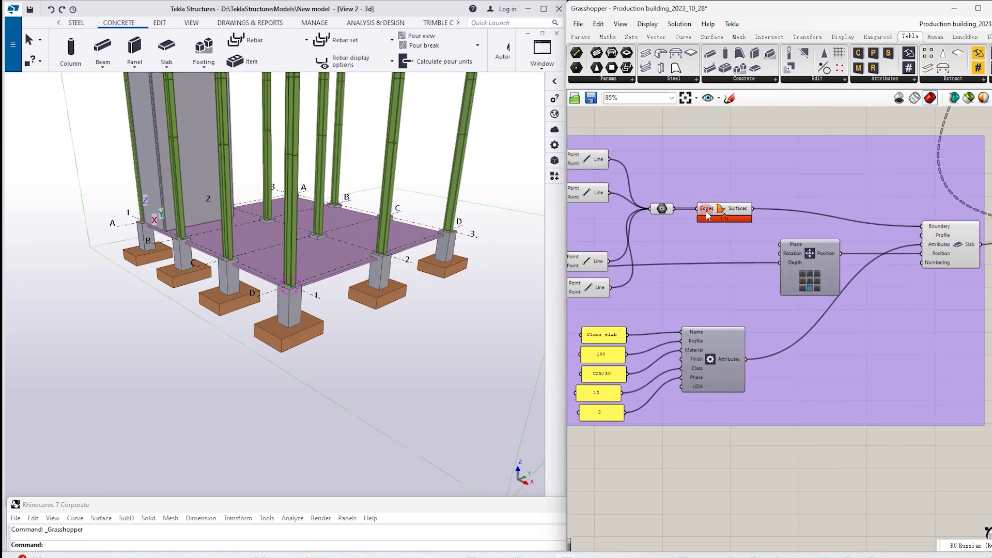
{"action": "scroll", "coordinate": [707, 215], "scroll_direction": "up", "scroll_amount": 2}
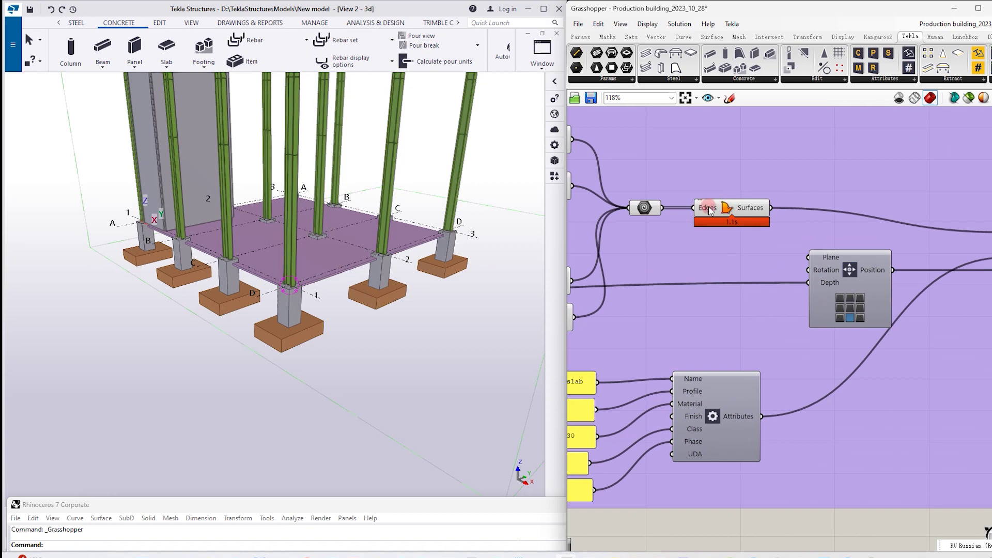
{"action": "mouse_move", "coordinate": [709, 211]}
{"action": "left_click_drag", "start_coordinate": [533, 507], "coordinate": [364, 12]}
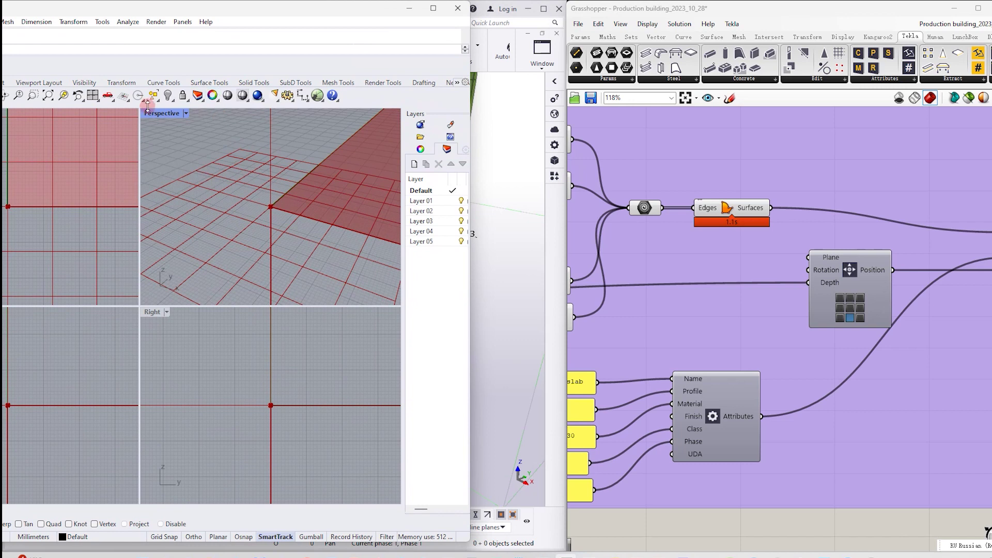
{"action": "double_click", "coordinate": [162, 113]}
{"action": "scroll", "coordinate": [200, 266], "scroll_direction": "down", "scroll_amount": 10}
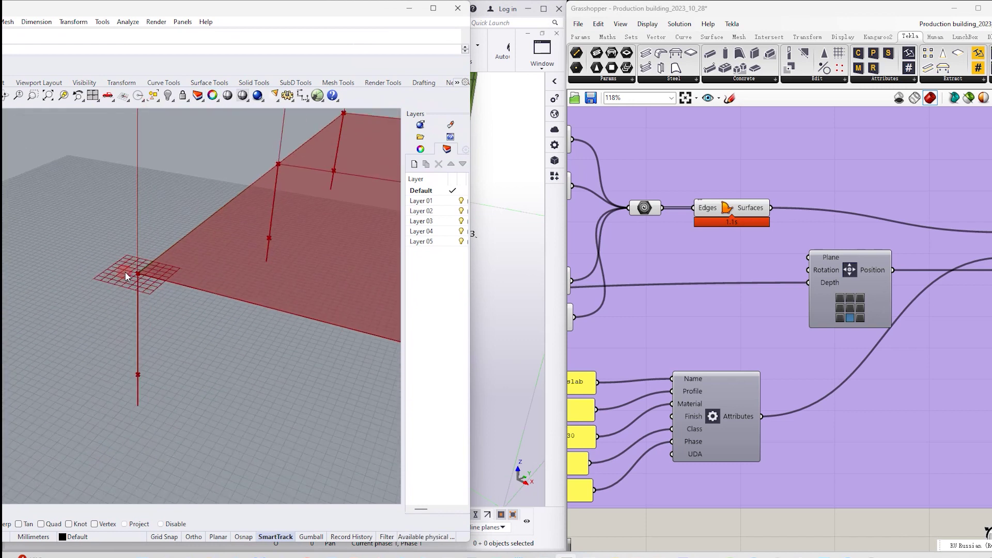
{"action": "scroll", "coordinate": [224, 281], "scroll_direction": "up", "scroll_amount": 5}
{"action": "scroll", "coordinate": [201, 291], "scroll_direction": "down", "scroll_amount": 3}
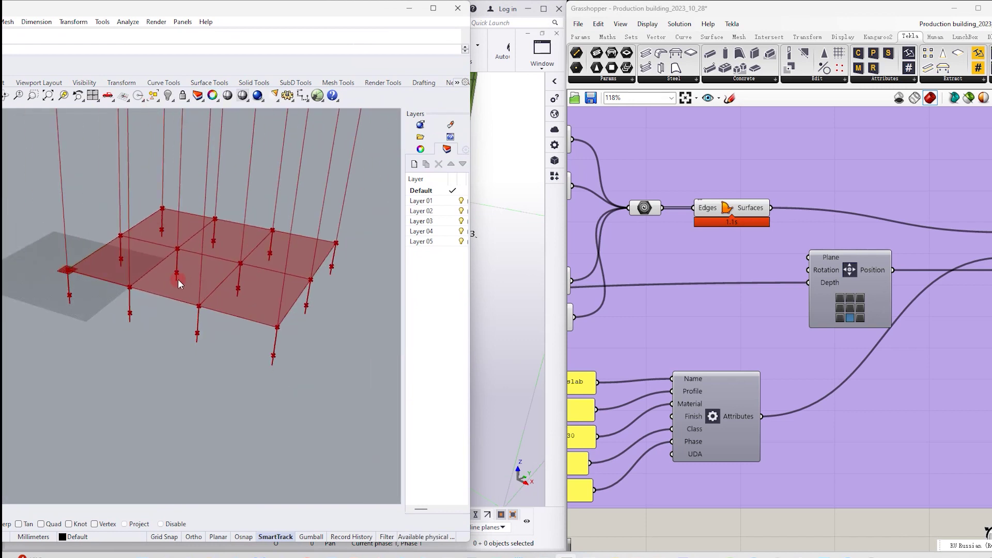
{"action": "mouse_move", "coordinate": [746, 207]}
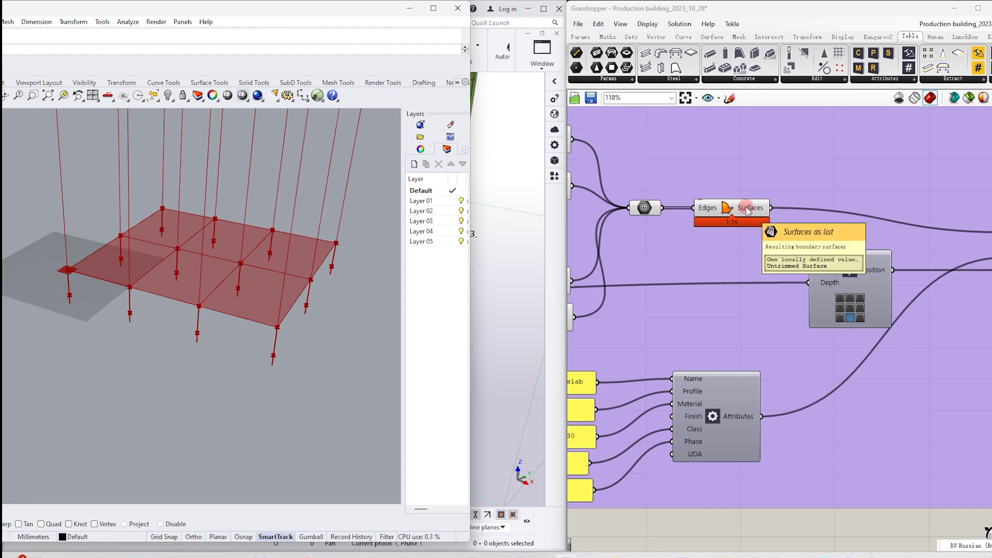
{"action": "scroll", "coordinate": [871, 209], "scroll_direction": "down", "scroll_amount": 2}
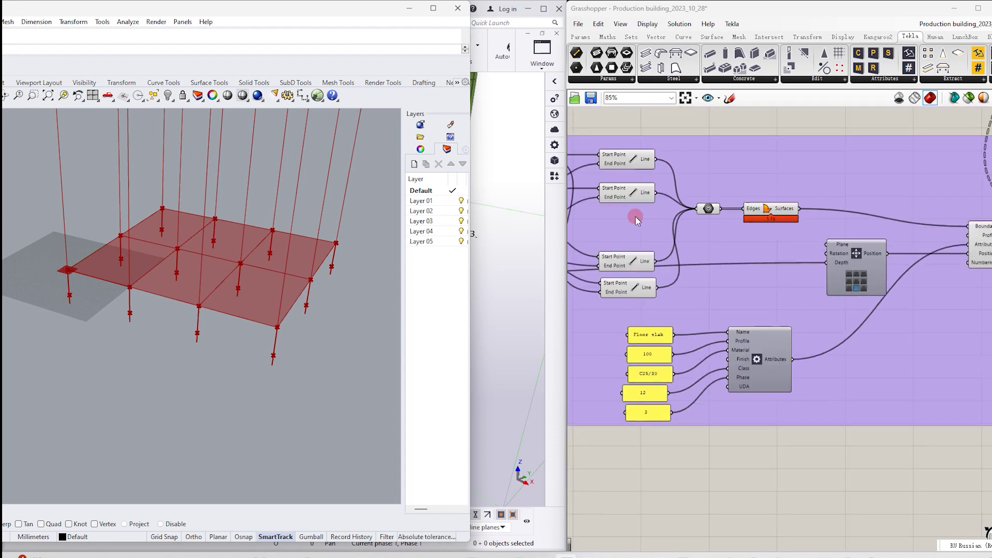
{"action": "scroll", "coordinate": [628, 204], "scroll_direction": "up", "scroll_amount": 1}
{"action": "scroll", "coordinate": [808, 213], "scroll_direction": "up", "scroll_amount": 3}
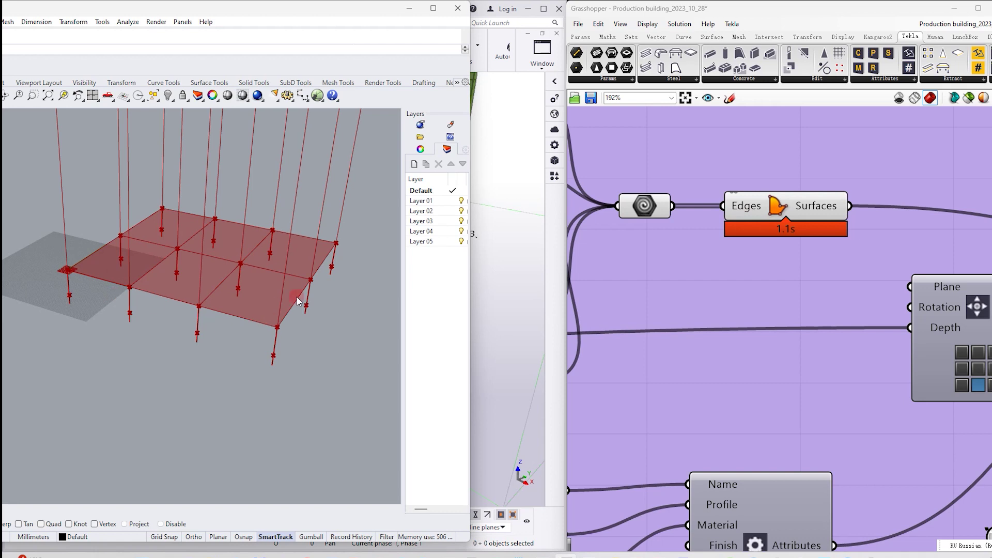
{"action": "scroll", "coordinate": [909, 265], "scroll_direction": "down", "scroll_amount": 4}
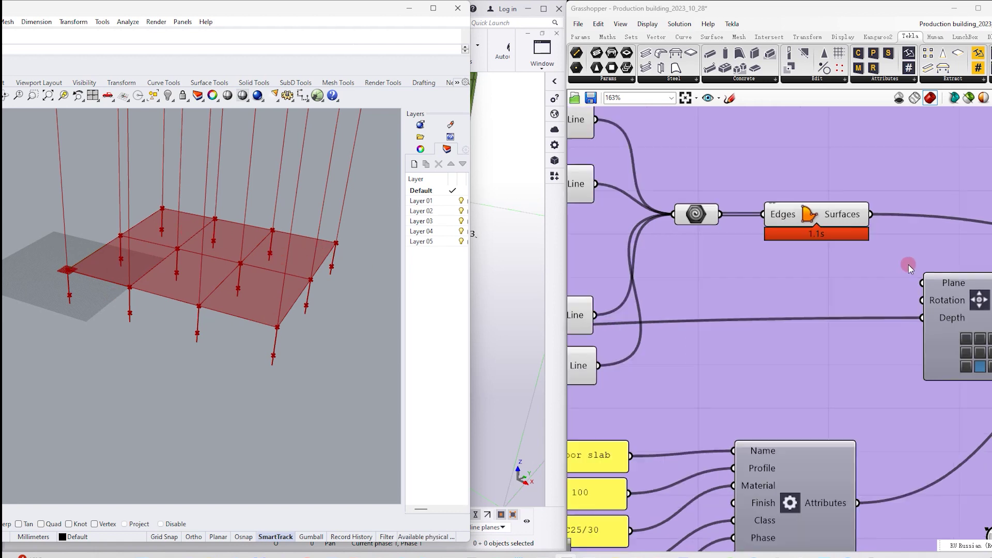
{"action": "scroll", "coordinate": [799, 263], "scroll_direction": "up", "scroll_amount": 2}
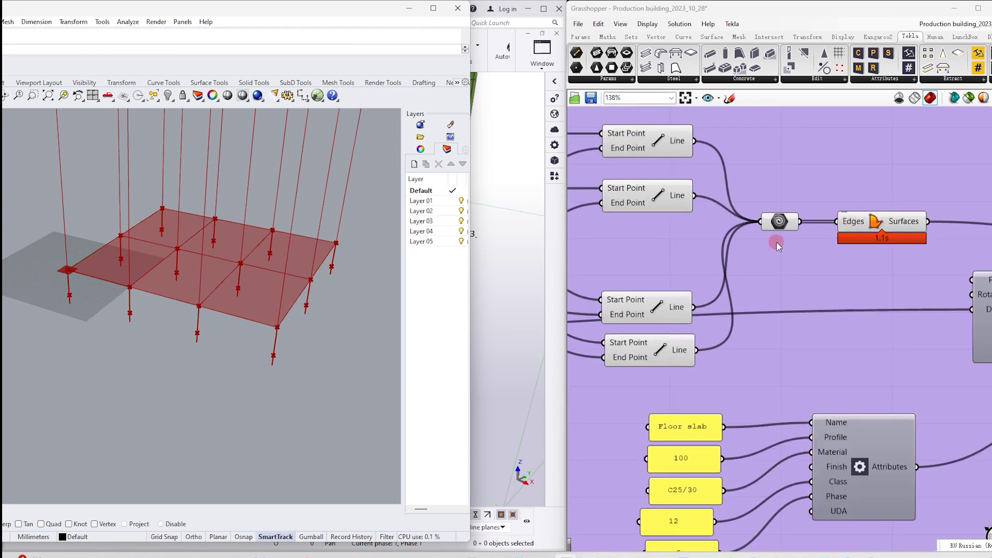
{"action": "left_click", "coordinate": [381, 19]}
{"action": "left_click_drag", "start_coordinate": [381, 14], "coordinate": [468, 500]}
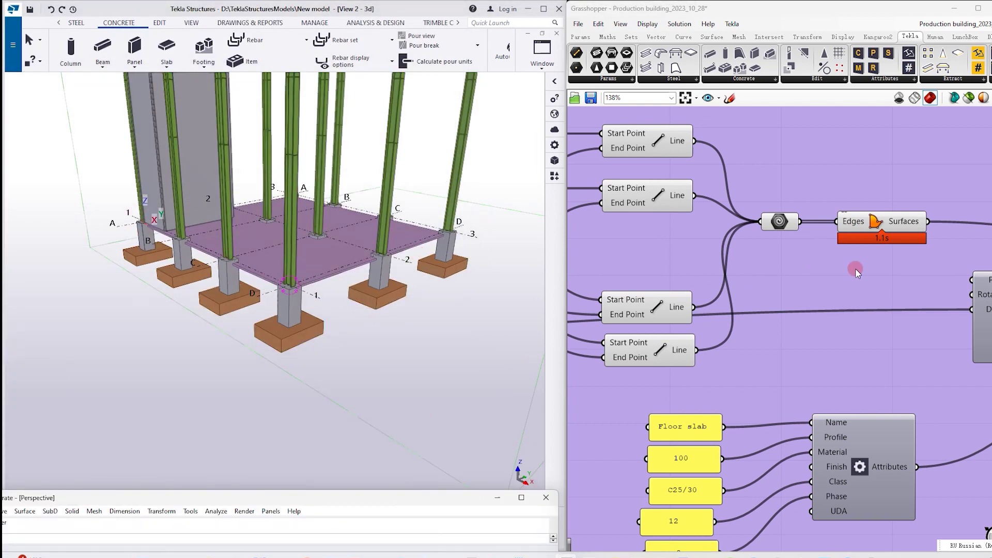
{"action": "scroll", "coordinate": [910, 263], "scroll_direction": "down", "scroll_amount": 4}
{"action": "scroll", "coordinate": [674, 282], "scroll_direction": "up", "scroll_amount": 4}
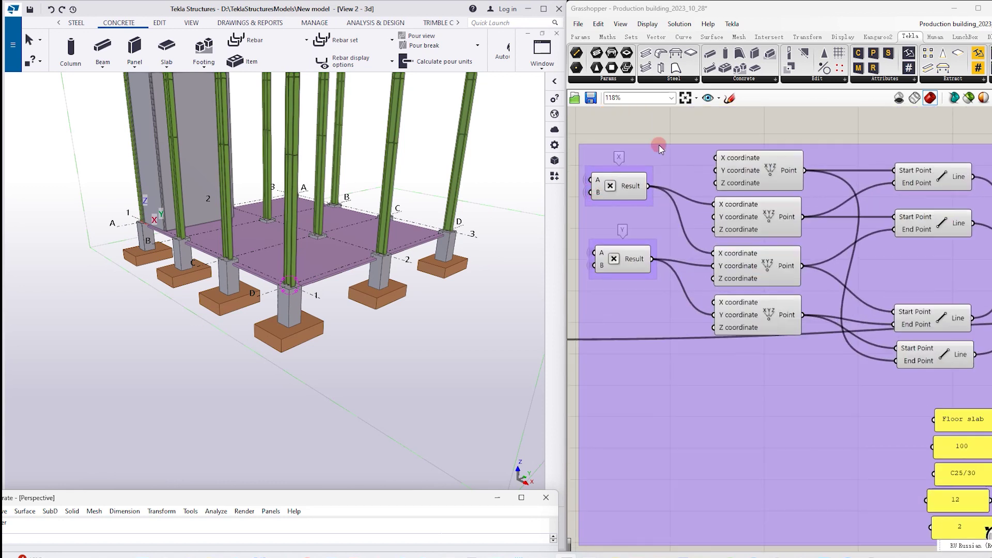
{"action": "right_click_drag", "start_coordinate": [686, 125], "coordinate": [654, 134]}
{"action": "scroll", "coordinate": [655, 136], "scroll_direction": "down", "scroll_amount": 2}
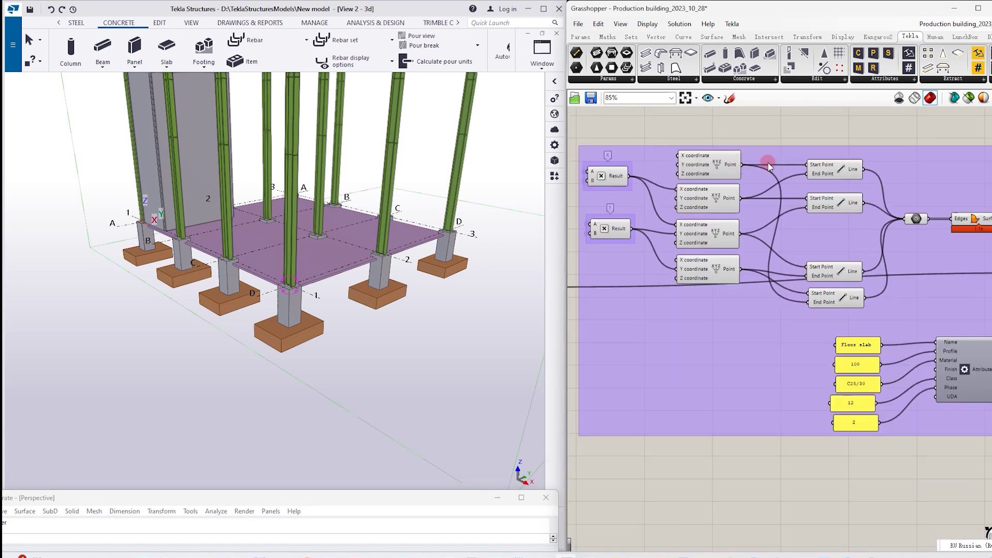
{"action": "scroll", "coordinate": [800, 168], "scroll_direction": "up", "scroll_amount": 1}
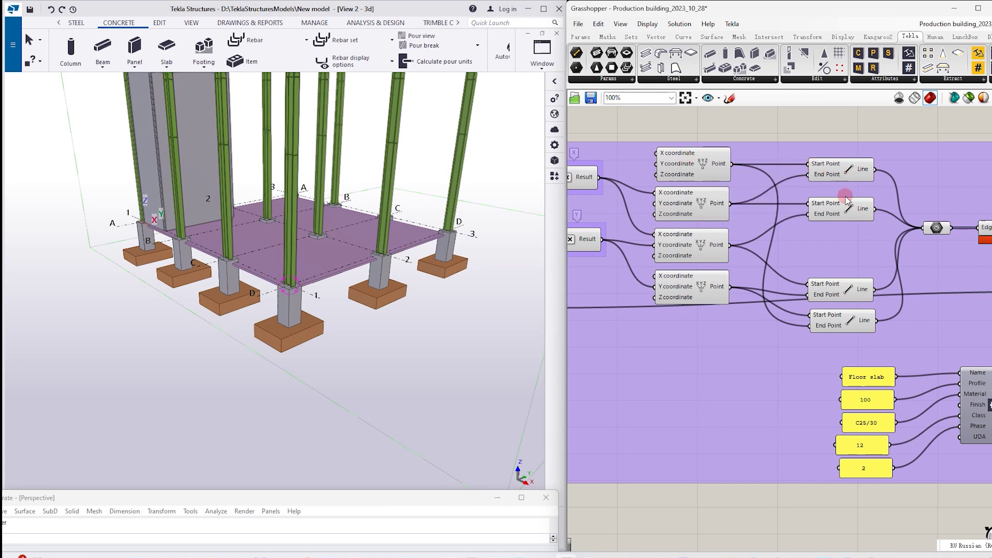
{"action": "scroll", "coordinate": [781, 223], "scroll_direction": "down", "scroll_amount": 1}
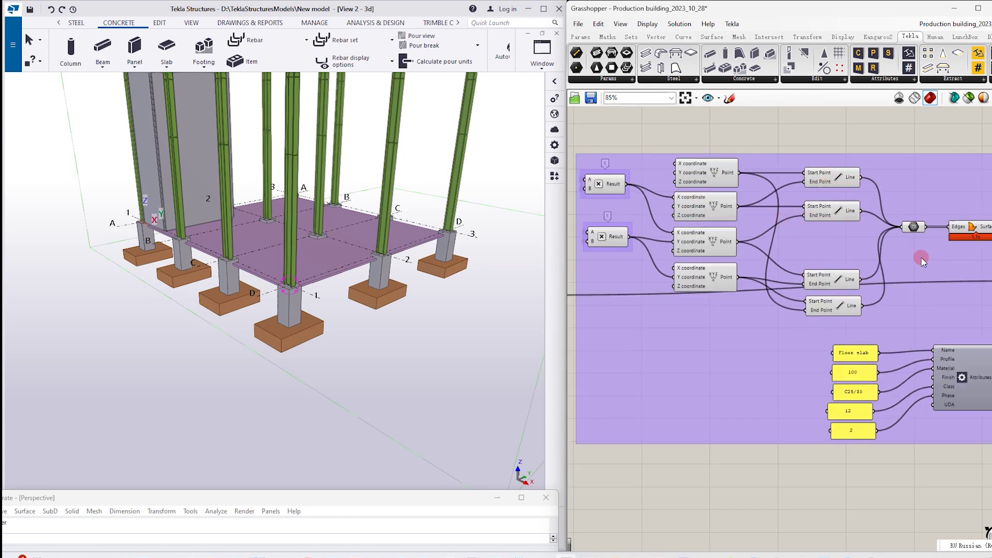
{"action": "scroll", "coordinate": [925, 213], "scroll_direction": "up", "scroll_amount": 1}
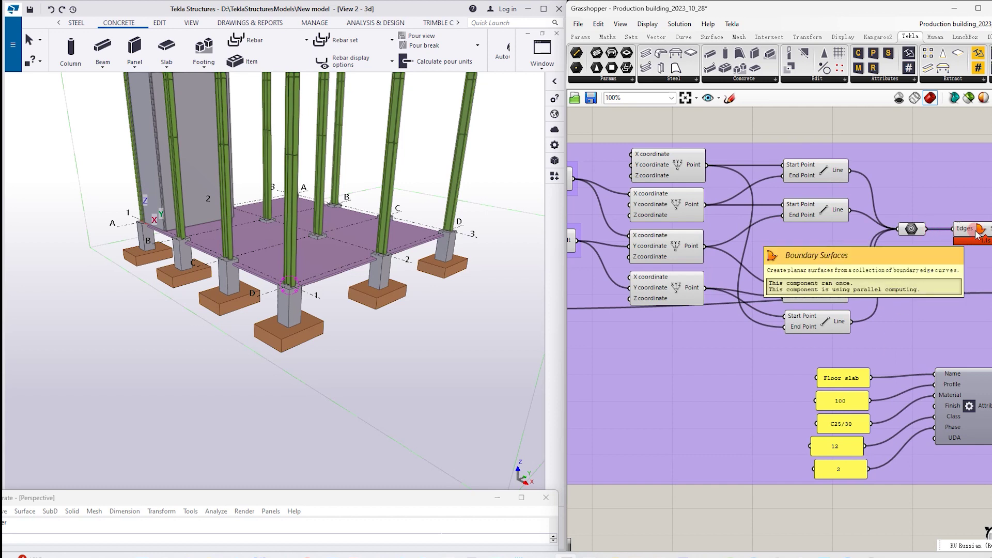
{"action": "scroll", "coordinate": [972, 235], "scroll_direction": "down", "scroll_amount": 1}
Search the canvas for 'constr' and place a Construct Point component above the slab group.
{"action": "scroll", "coordinate": [603, 232], "scroll_direction": "up", "scroll_amount": 1}
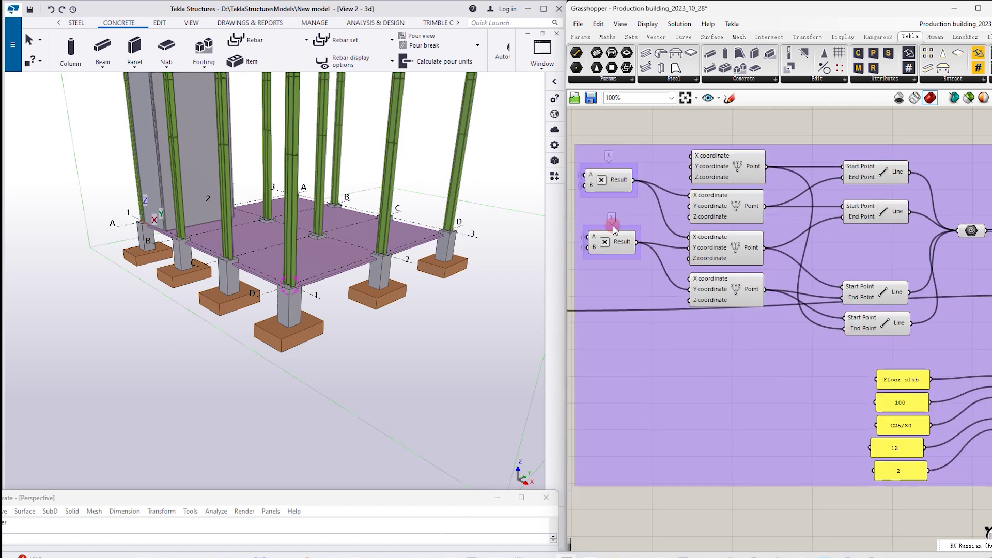
{"action": "right_click_drag", "start_coordinate": [667, 128], "coordinate": [703, 135]}
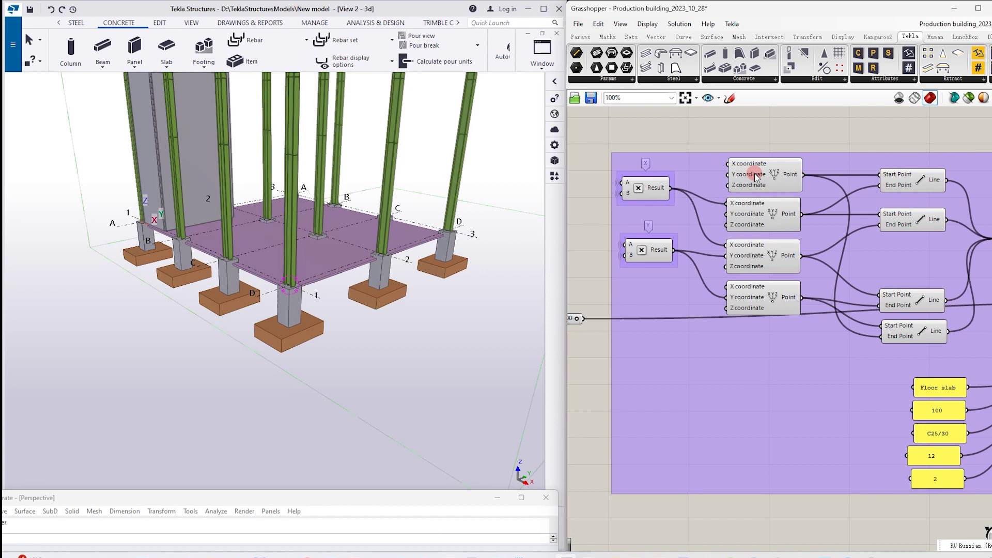
{"action": "mouse_move", "coordinate": [756, 176]}
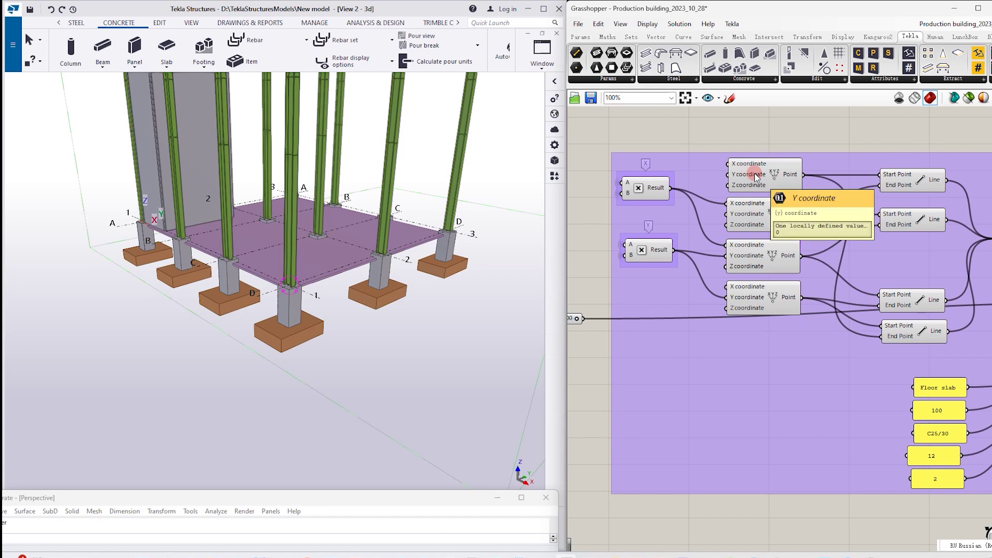
{"action": "left_click", "coordinate": [755, 176]}
{"action": "double_click", "coordinate": [730, 132]}
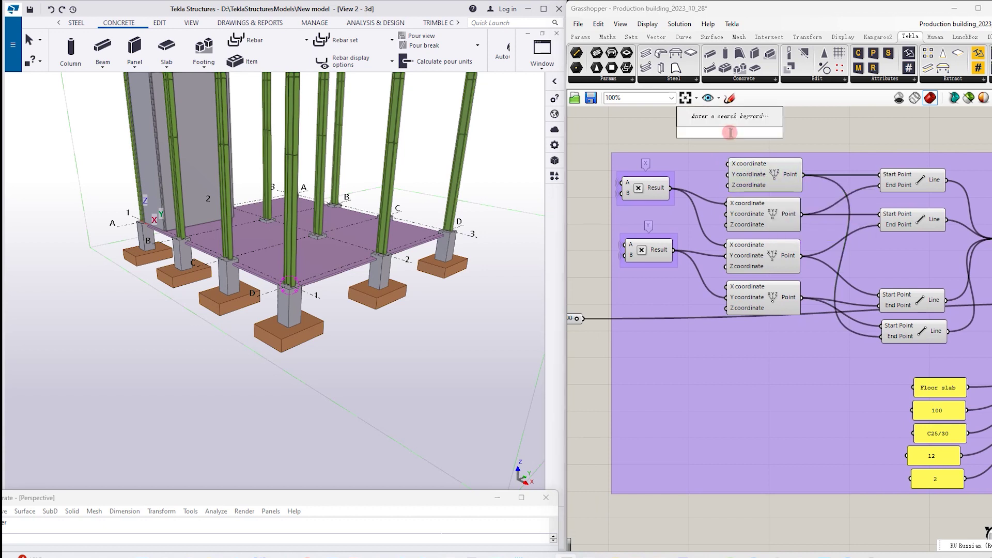
{"action": "type", "text": "сцт"}
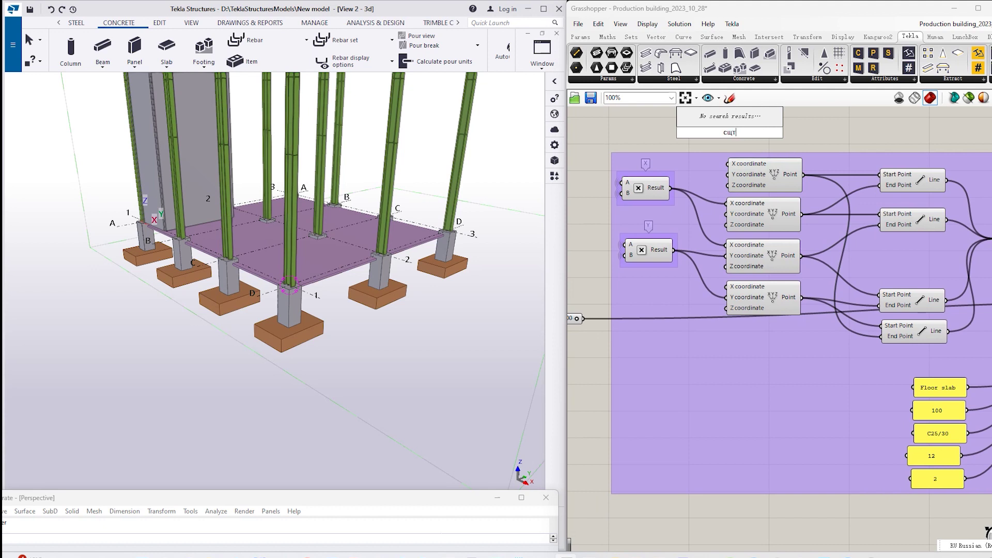
{"action": "key", "text": "BackSpace"}
{"action": "key", "text": "alt+shift"}
{"action": "type", "text": "co"}
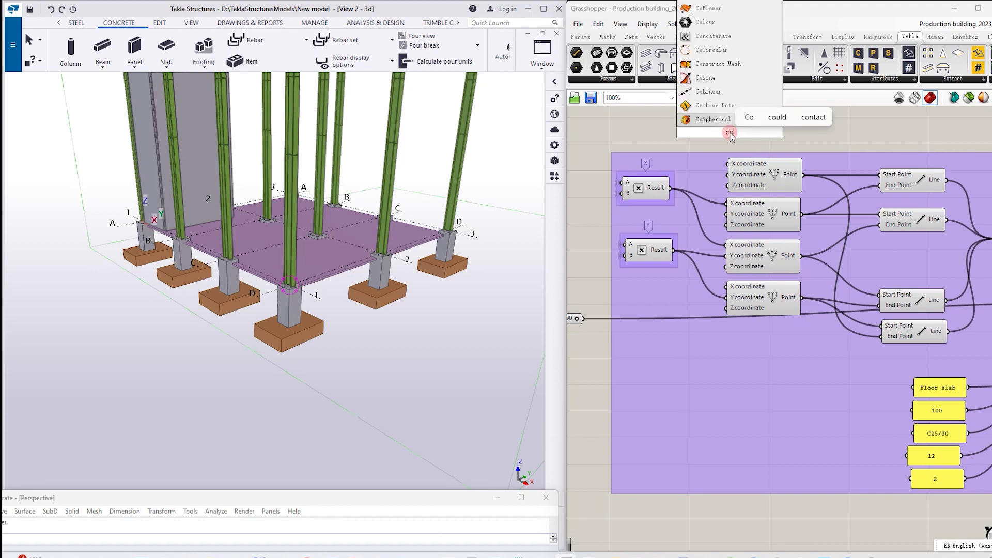
{"action": "type", "text": "nstr"}
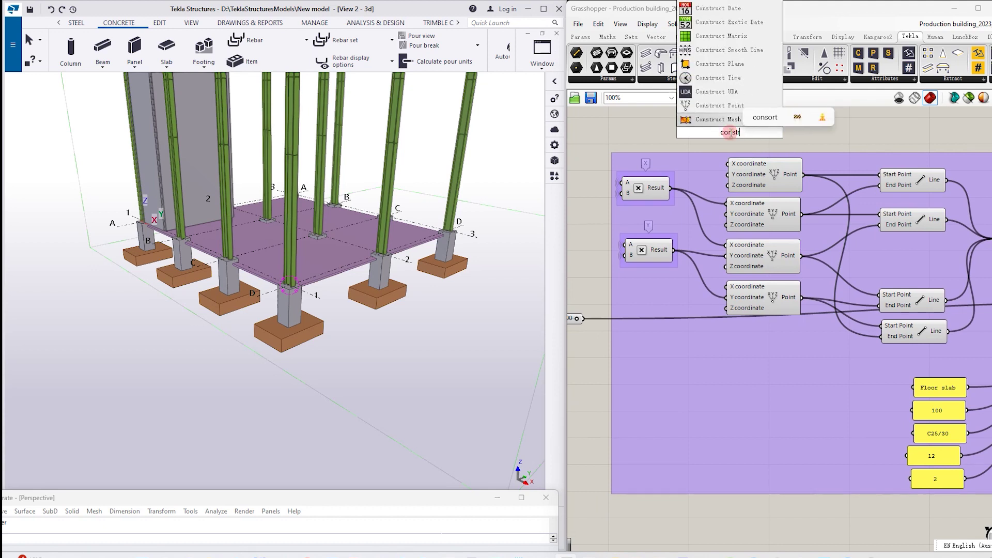
{"action": "left_click", "coordinate": [718, 105]}
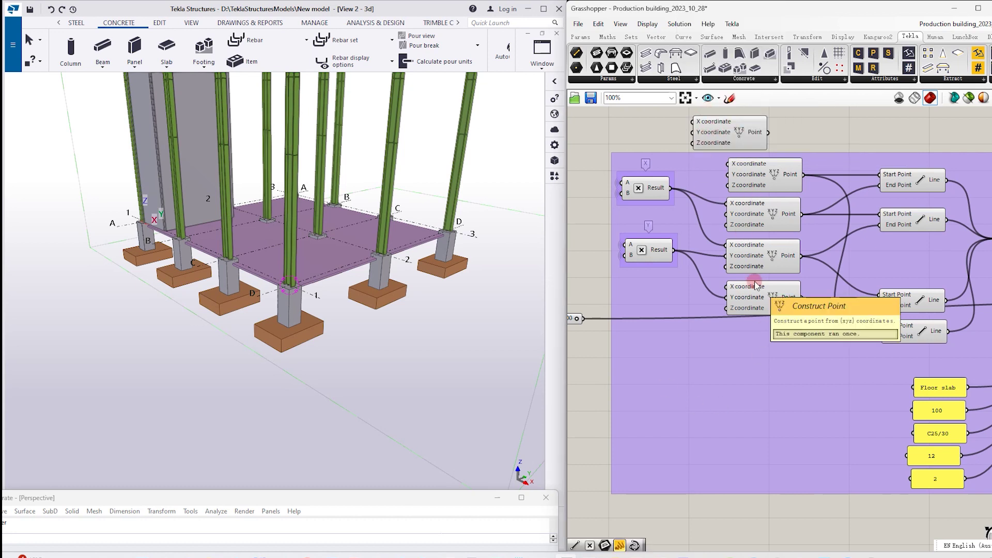
{"action": "left_click", "coordinate": [763, 177]}
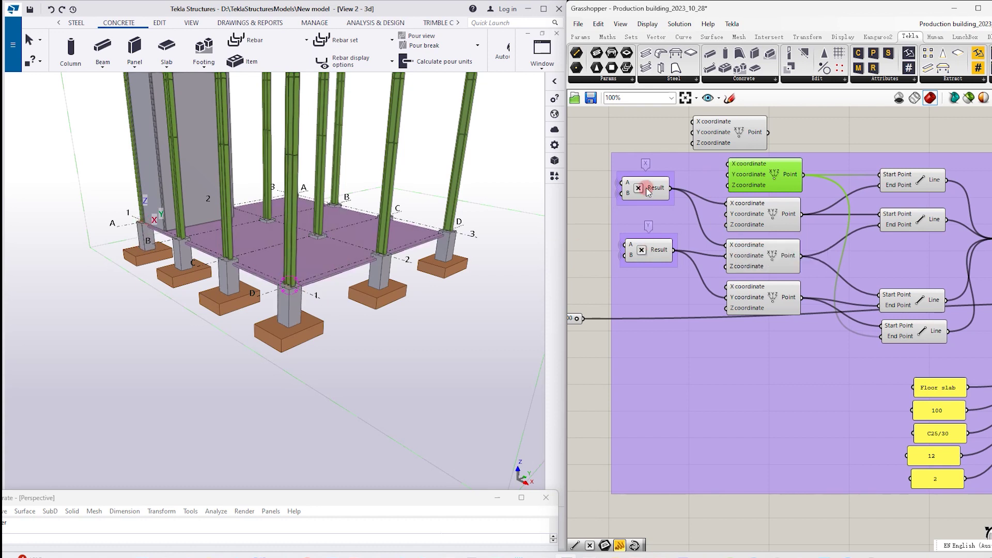
{"action": "left_click", "coordinate": [283, 189]}
{"action": "left_click", "coordinate": [632, 263]}
{"action": "left_click", "coordinate": [652, 190]}
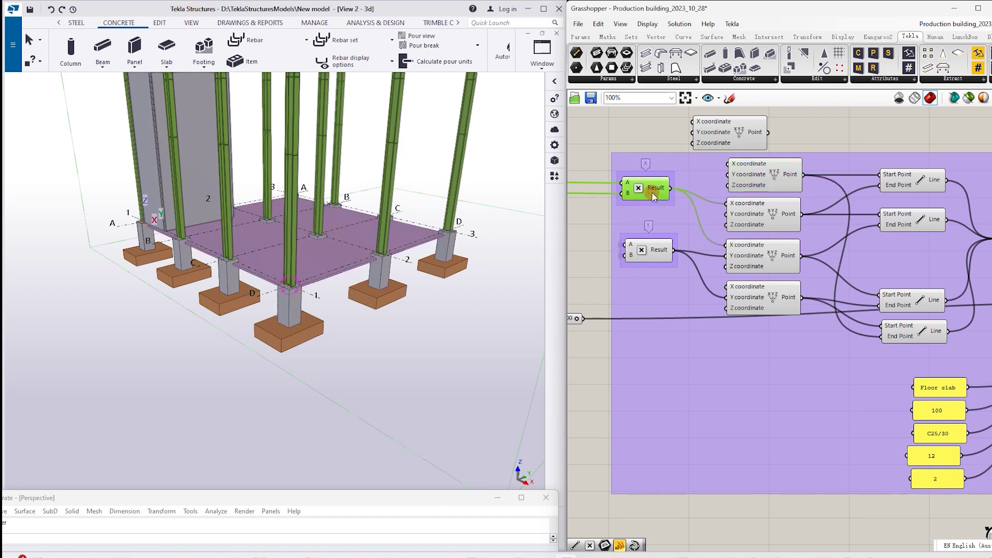
{"action": "scroll", "coordinate": [675, 207], "scroll_direction": "down", "scroll_amount": 10}
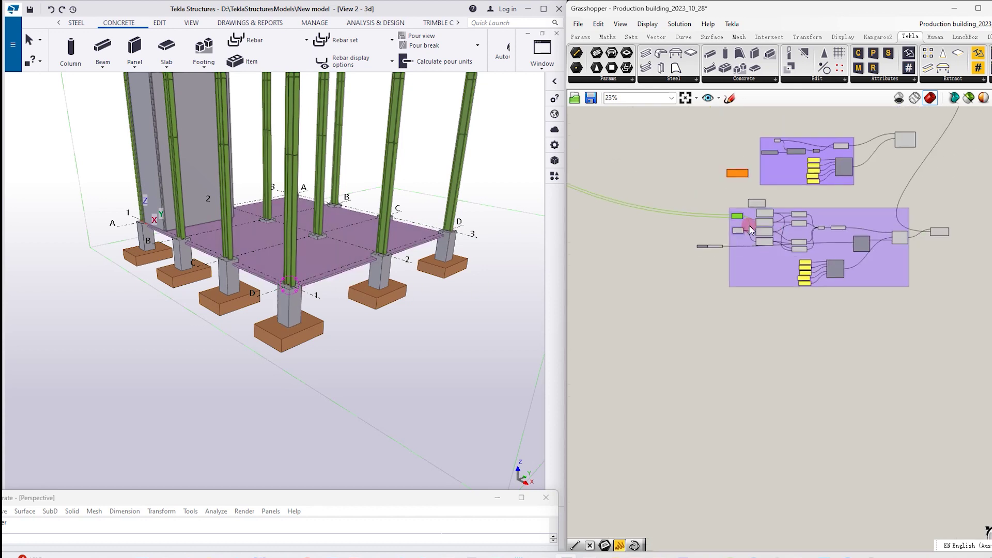
Drag the Space X and Number X sliders to test the Tekla grid, ending at 5000 and 3.
{"action": "scroll", "coordinate": [690, 203], "scroll_direction": "up", "scroll_amount": 5}
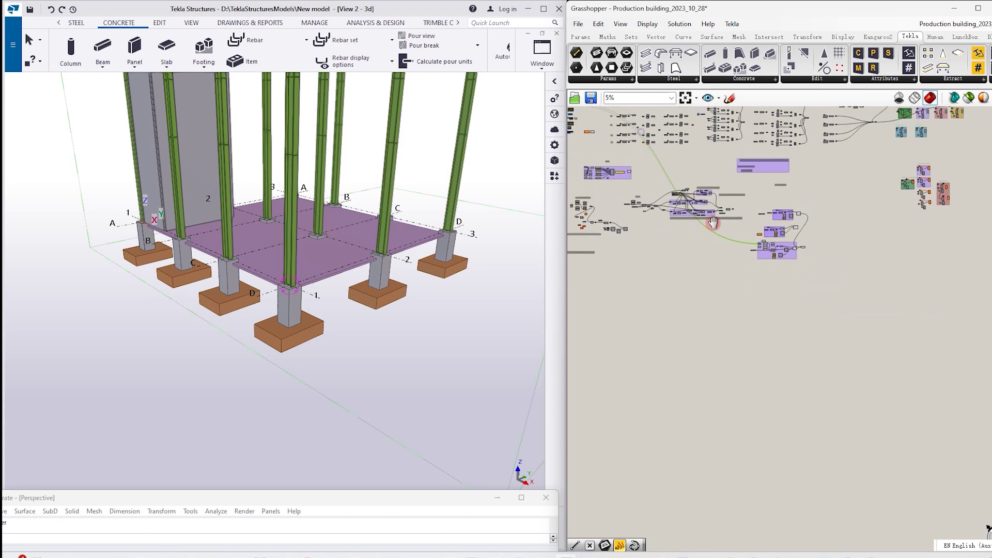
{"action": "scroll", "coordinate": [640, 202], "scroll_direction": "up", "scroll_amount": 12}
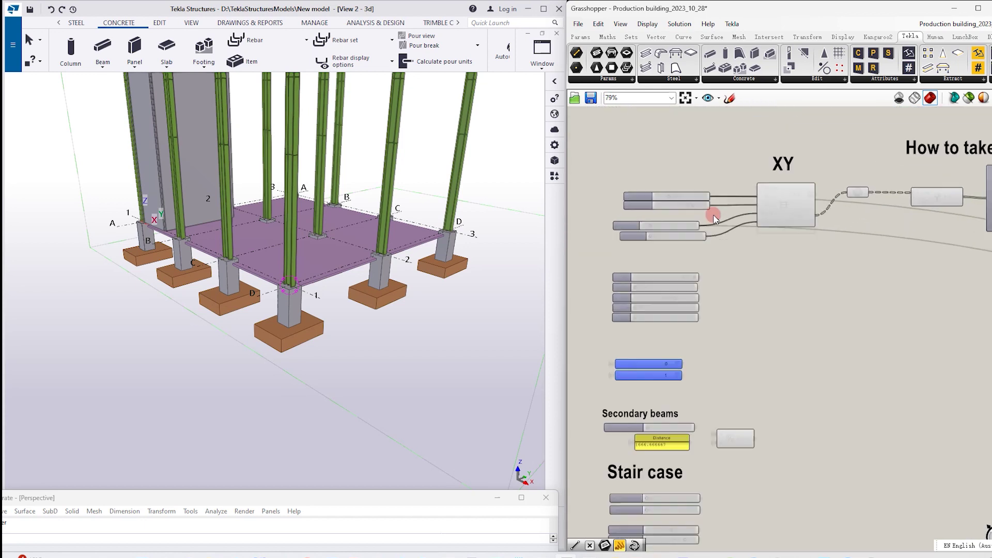
{"action": "scroll", "coordinate": [628, 221], "scroll_direction": "up", "scroll_amount": 3}
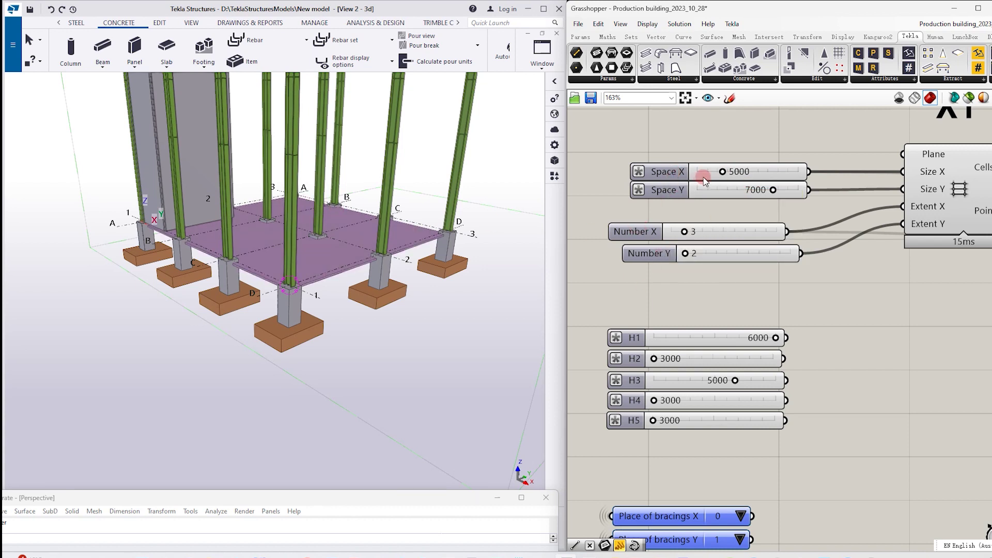
{"action": "mouse_move", "coordinate": [723, 171]}
{"action": "left_mouse_down"}
{"action": "mouse_move", "coordinate": [759, 174]}
{"action": "mouse_move", "coordinate": [735, 175]}
{"action": "left_mouse_up"}
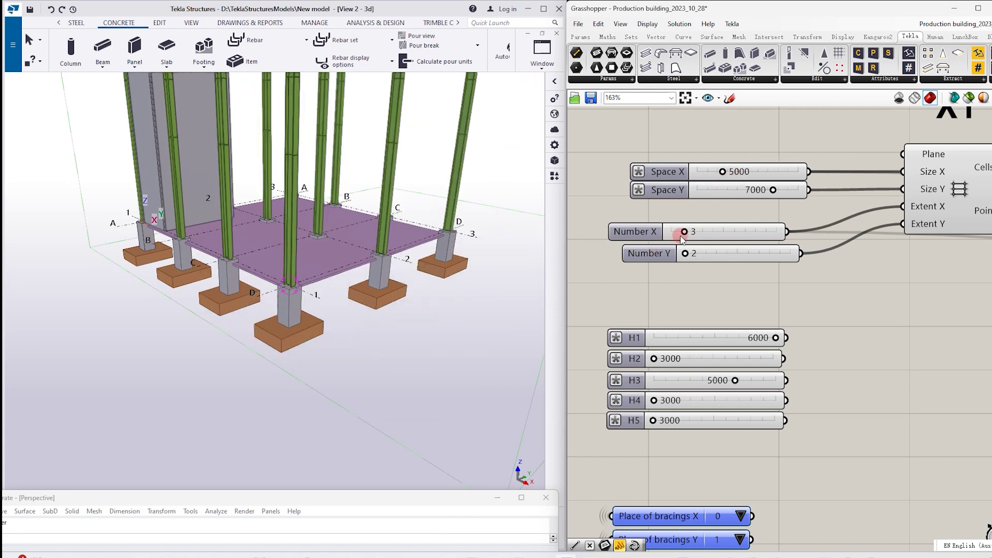
{"action": "mouse_move", "coordinate": [686, 233]}
{"action": "left_mouse_down"}
{"action": "mouse_move", "coordinate": [715, 231]}
{"action": "mouse_move", "coordinate": [686, 233]}
{"action": "left_mouse_up"}
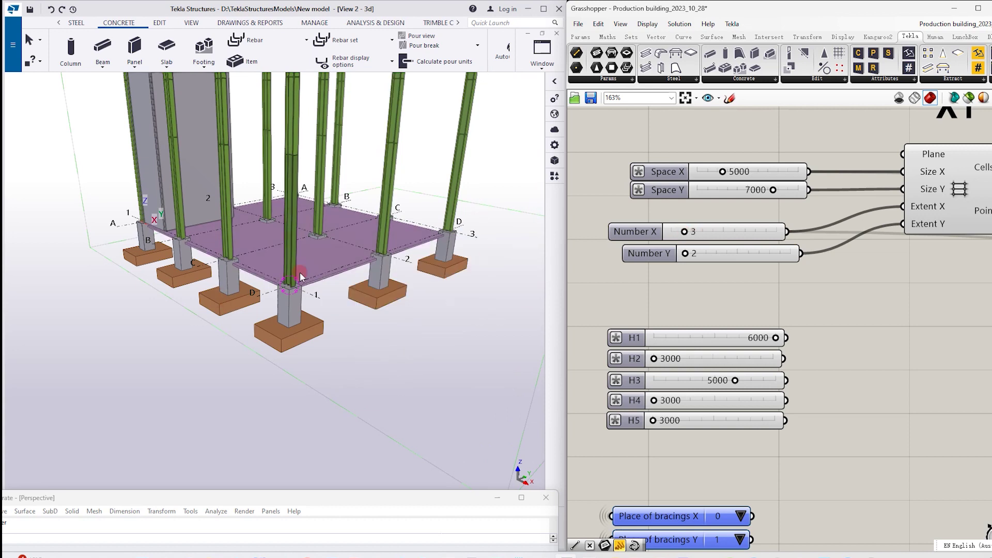
{"action": "scroll", "coordinate": [641, 214], "scroll_direction": "down", "scroll_amount": 8}
Zoom back to the purple floor slab group and confirm Boundary Surfaces receives four line edges.
{"action": "scroll", "coordinate": [638, 217], "scroll_direction": "down", "scroll_amount": 5}
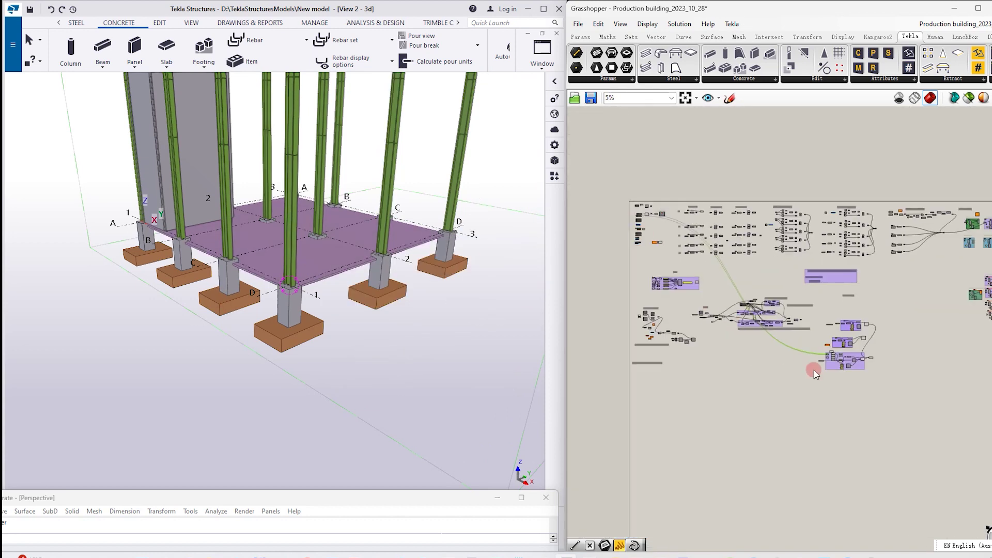
{"action": "scroll", "coordinate": [831, 347], "scroll_direction": "up", "scroll_amount": 9}
{"action": "scroll", "coordinate": [787, 354], "scroll_direction": "up", "scroll_amount": 3}
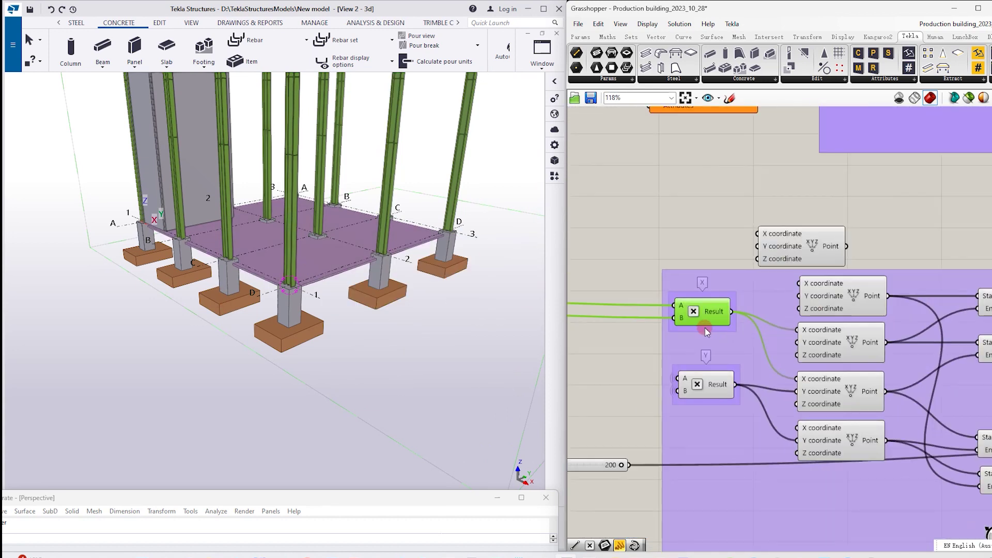
{"action": "scroll", "coordinate": [707, 176], "scroll_direction": "up", "scroll_amount": 2}
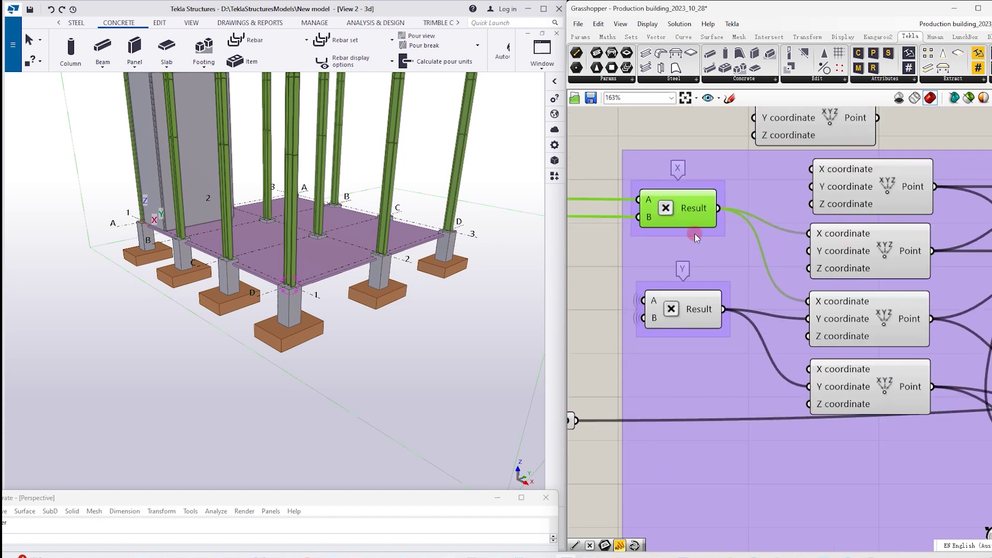
{"action": "scroll", "coordinate": [672, 228], "scroll_direction": "down", "scroll_amount": 1}
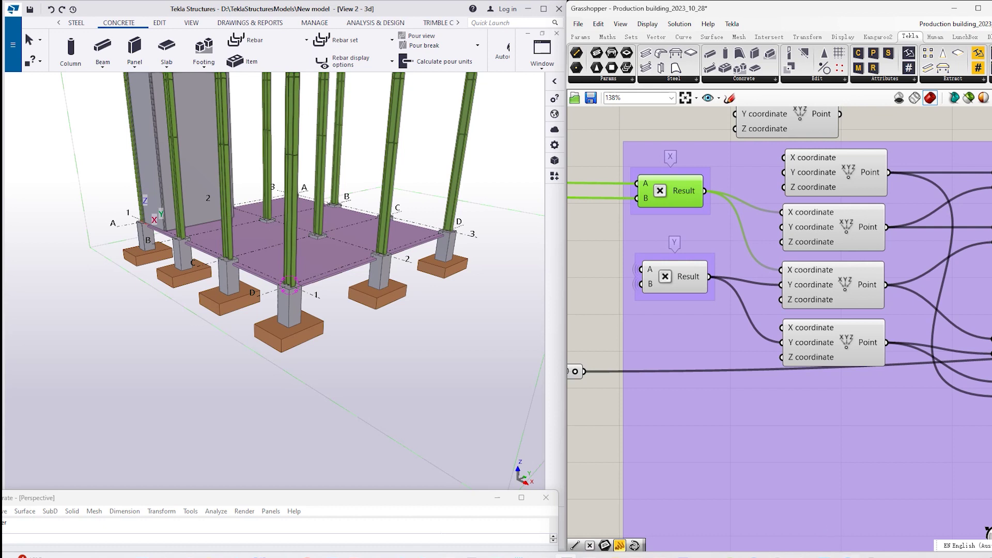
{"action": "scroll", "coordinate": [806, 228], "scroll_direction": "down", "scroll_amount": 3}
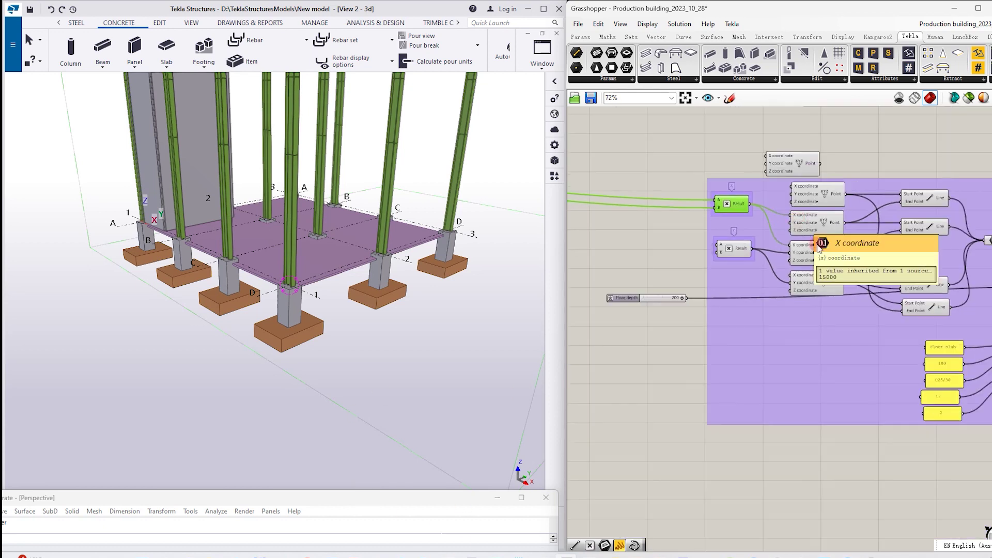
{"action": "right_click_drag", "start_coordinate": [840, 454], "coordinate": [719, 421]}
{"action": "right_click_drag", "start_coordinate": [820, 228], "coordinate": [750, 211]}
{"action": "scroll", "coordinate": [750, 211], "scroll_direction": "up", "scroll_amount": 3}
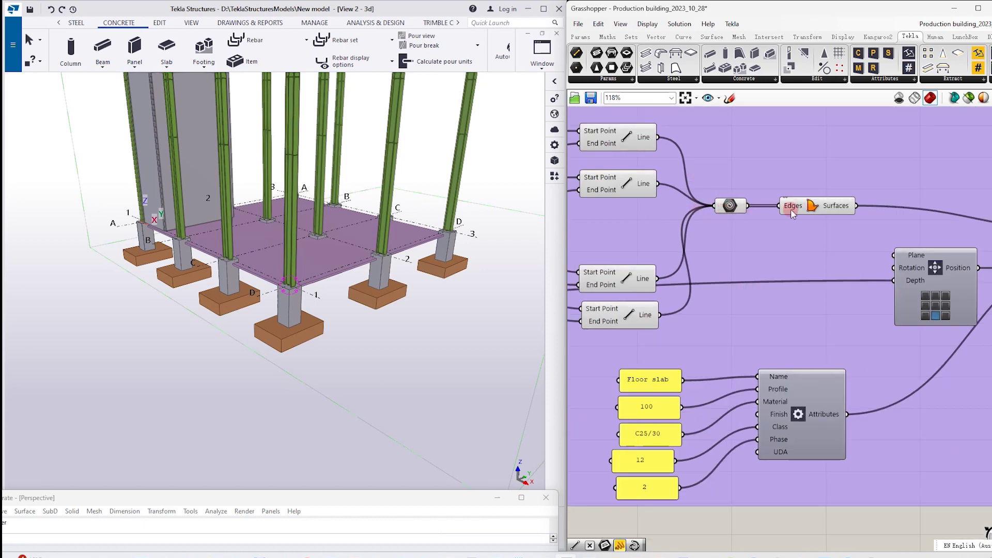
{"action": "mouse_move", "coordinate": [803, 212]}
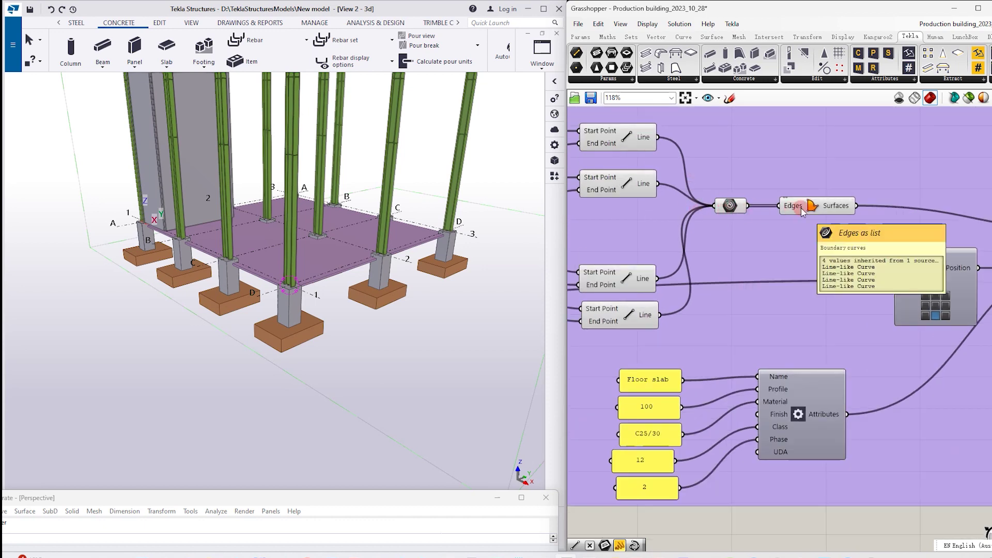
Search the canvas for 'bound' to find the Boundary Surfaces component beside the Slab inputs.
{"action": "right_click_drag", "start_coordinate": [755, 254], "coordinate": [620, 318]}
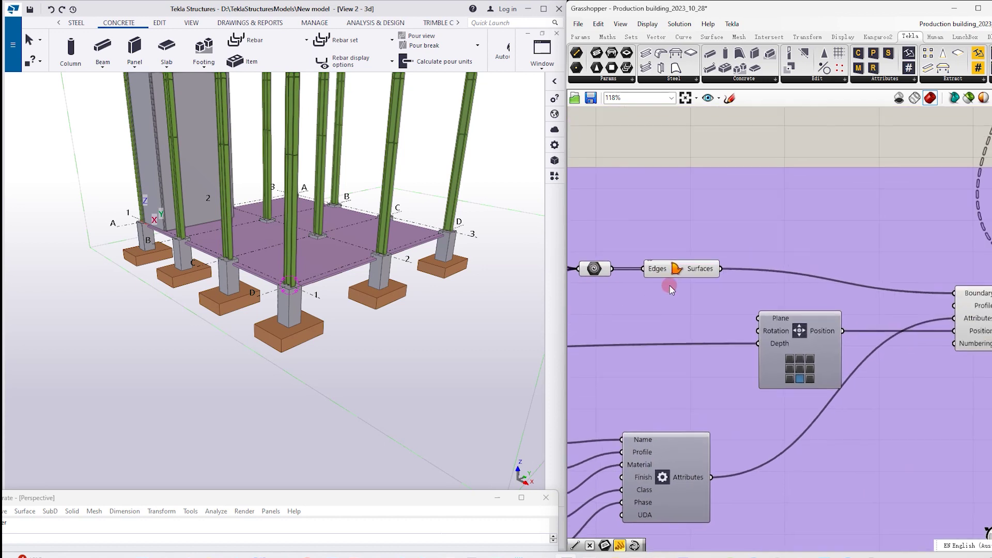
{"action": "double_click", "coordinate": [666, 153]}
{"action": "type", "text": "bound"}
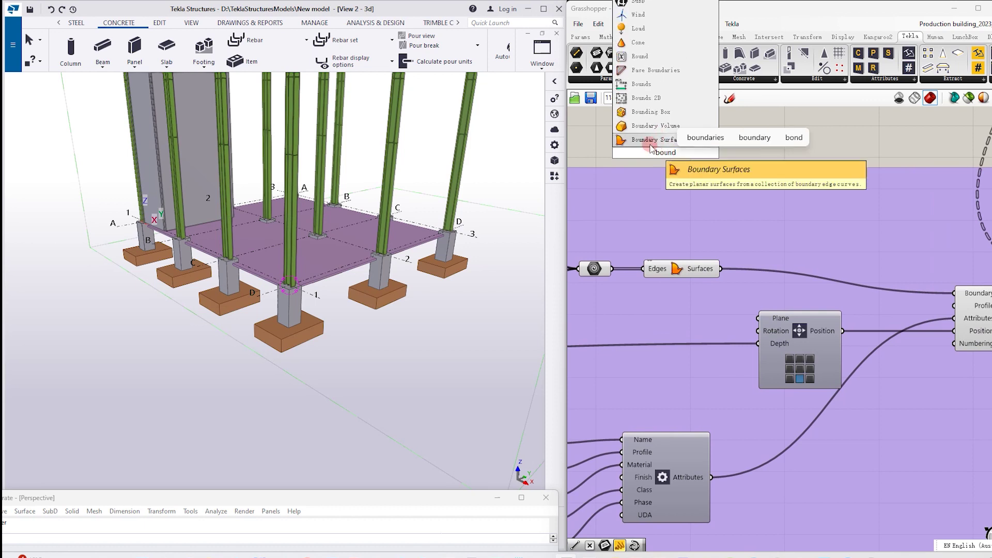
{"action": "scroll", "coordinate": [730, 199], "scroll_direction": "down", "scroll_amount": 2}
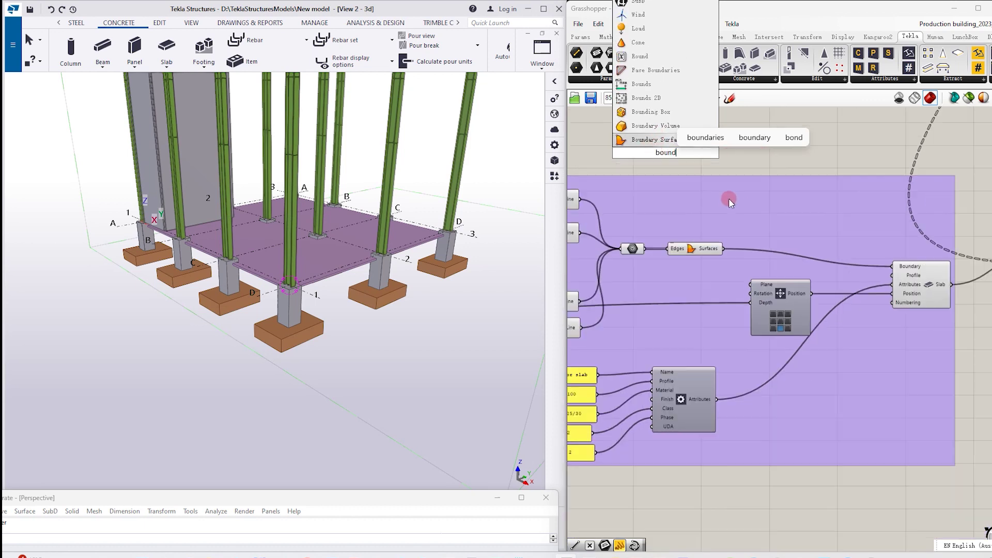
{"action": "scroll", "coordinate": [911, 307], "scroll_direction": "up", "scroll_amount": 2}
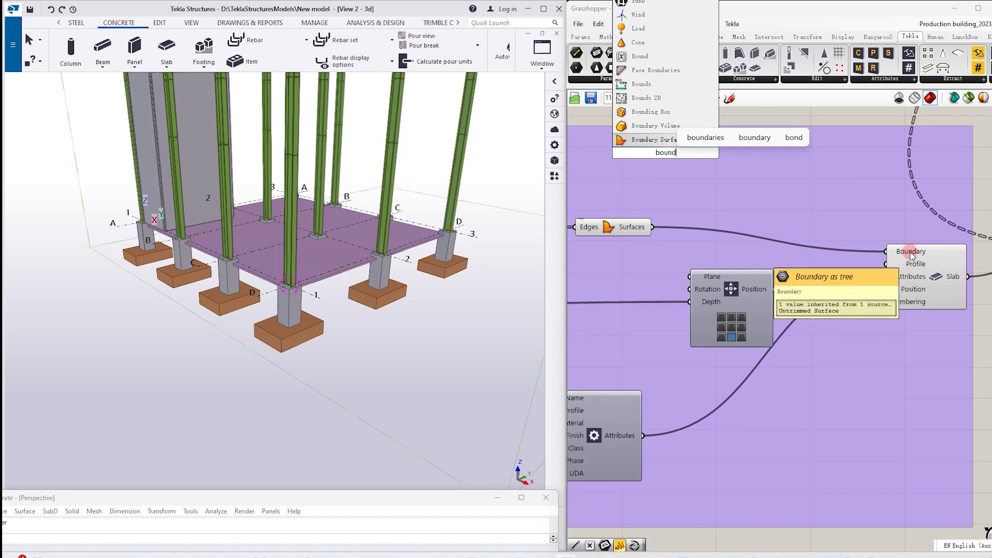
{"action": "scroll", "coordinate": [910, 252], "scroll_direction": "down", "scroll_amount": 2}
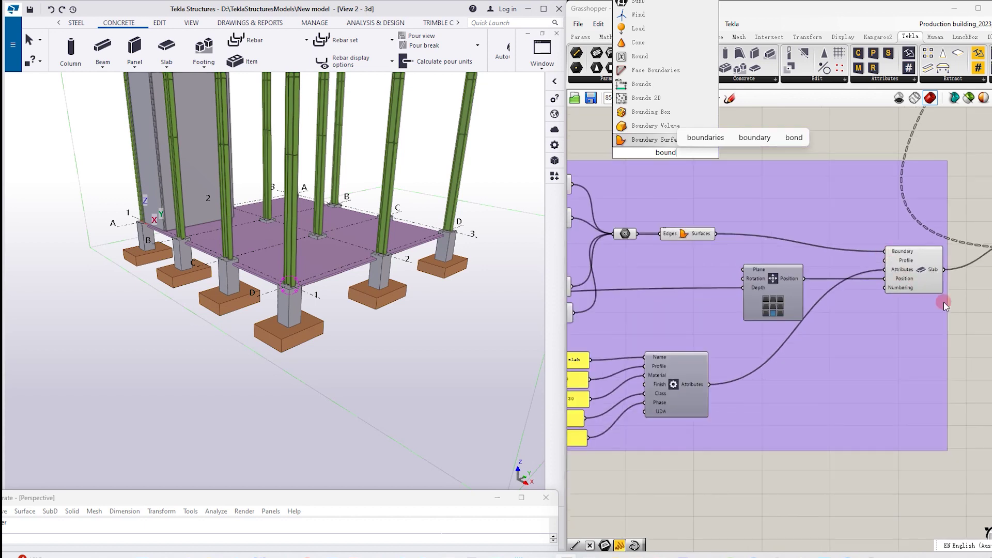
{"action": "scroll", "coordinate": [880, 230], "scroll_direction": "up", "scroll_amount": 2}
{"action": "scroll", "coordinate": [880, 230], "scroll_direction": "down", "scroll_amount": 2}
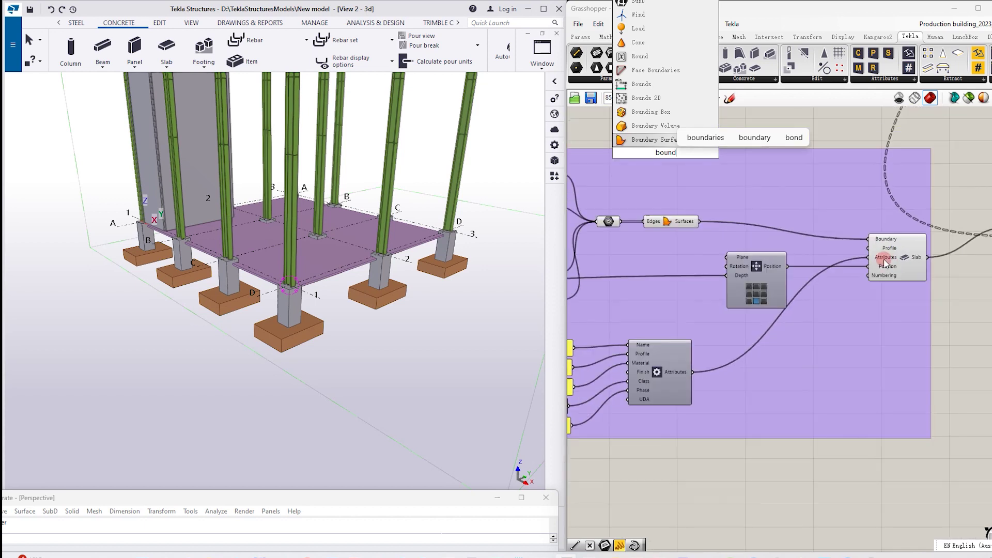
{"action": "scroll", "coordinate": [878, 261], "scroll_direction": "down", "scroll_amount": 2}
{"action": "scroll", "coordinate": [728, 317], "scroll_direction": "up", "scroll_amount": 2}
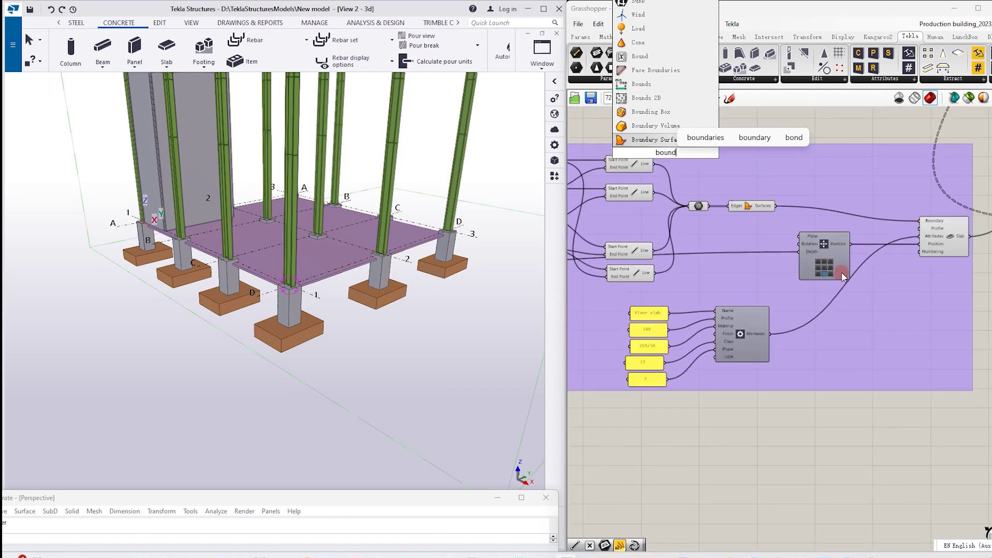
Select the slab Position component (MIDDLE, TOP, BEHIND 200) feeding the Slab component.
{"action": "left_click", "coordinate": [842, 256]}
{"action": "mouse_move", "coordinate": [842, 254]}
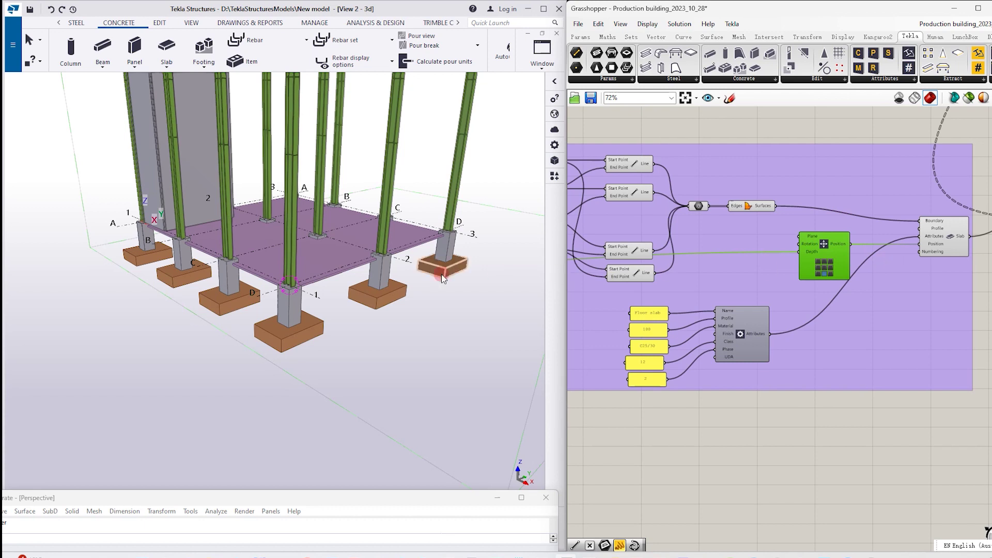
{"action": "scroll", "coordinate": [840, 256], "scroll_direction": "down", "scroll_amount": 1}
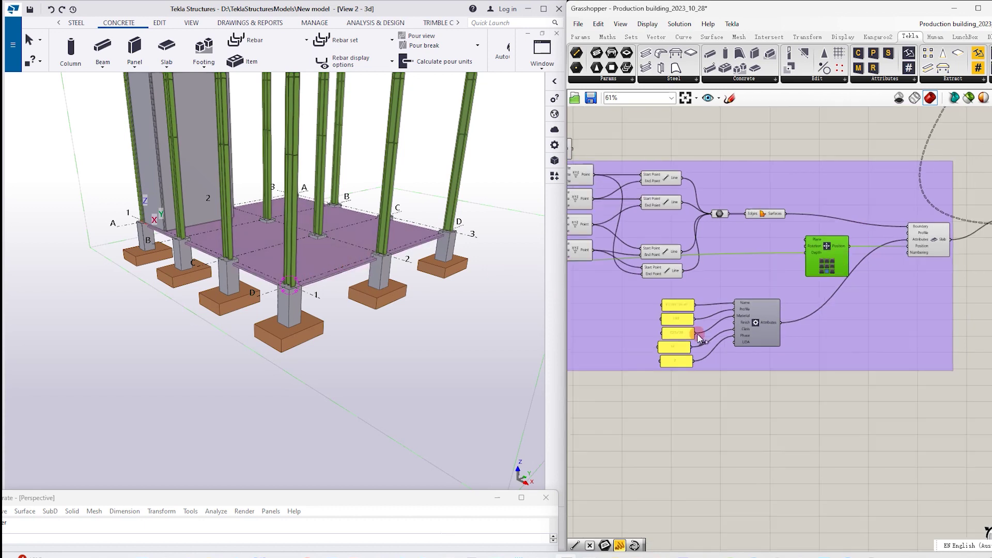
{"action": "scroll", "coordinate": [698, 339], "scroll_direction": "up", "scroll_amount": 3}
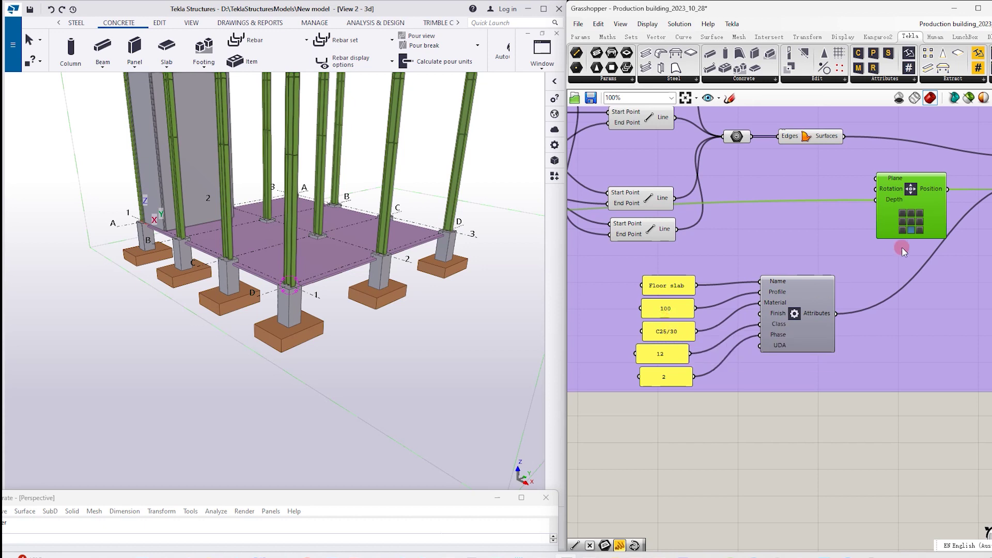
{"action": "scroll", "coordinate": [910, 219], "scroll_direction": "up", "scroll_amount": 2}
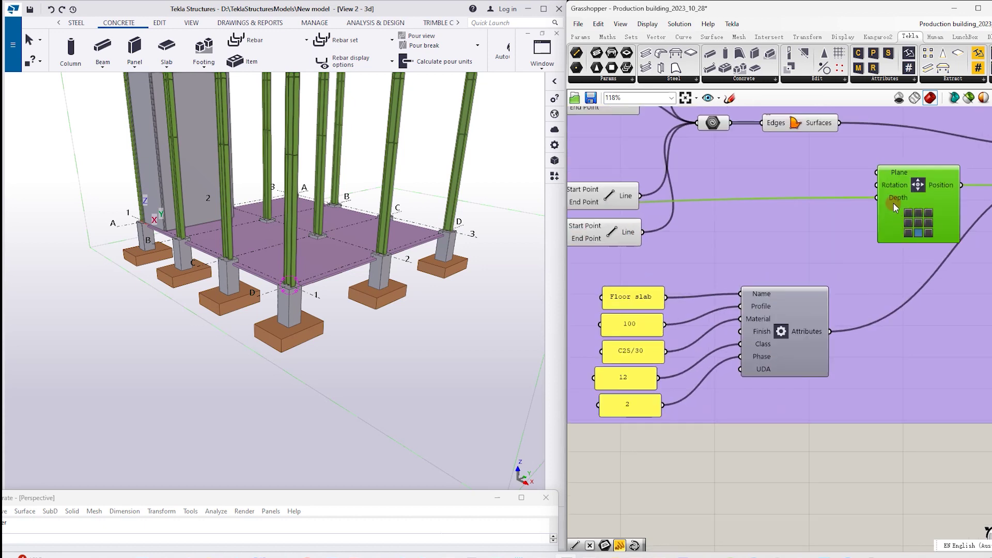
Set the slab Position grid so the floor slab hangs below its reference plane.
{"action": "left_click", "coordinate": [344, 309]}
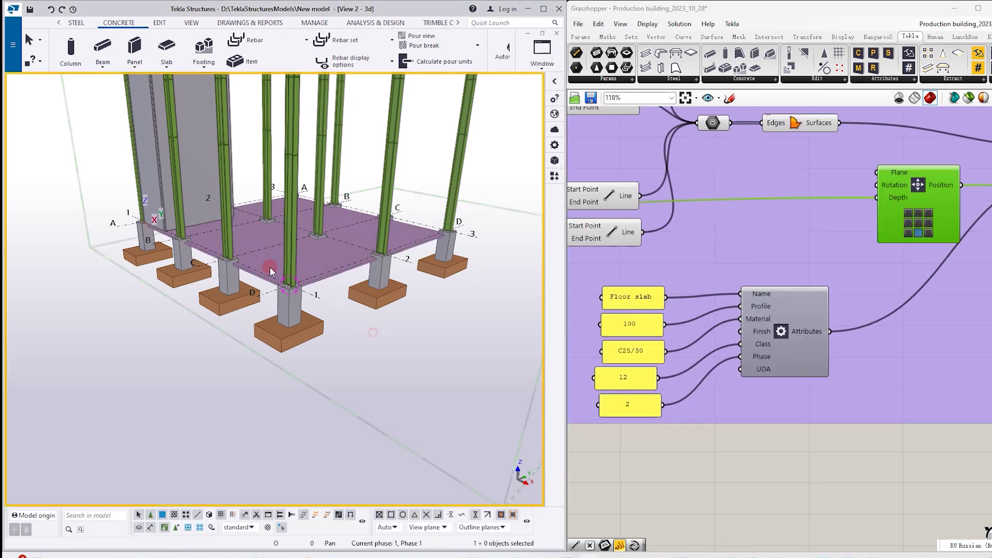
{"action": "scroll", "coordinate": [271, 270], "scroll_direction": "up", "scroll_amount": 4}
{"action": "scroll", "coordinate": [315, 271], "scroll_direction": "up", "scroll_amount": 3}
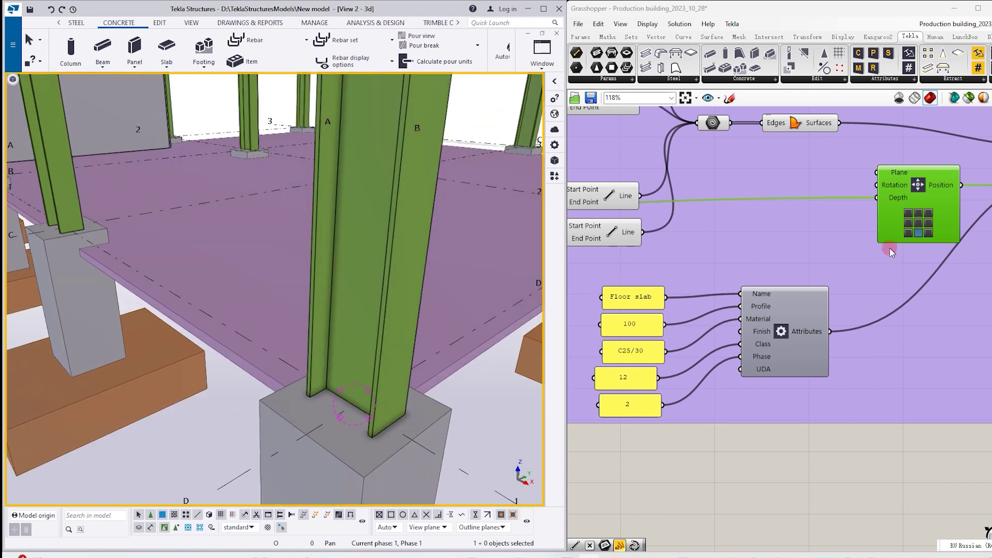
{"action": "left_click", "coordinate": [918, 213]}
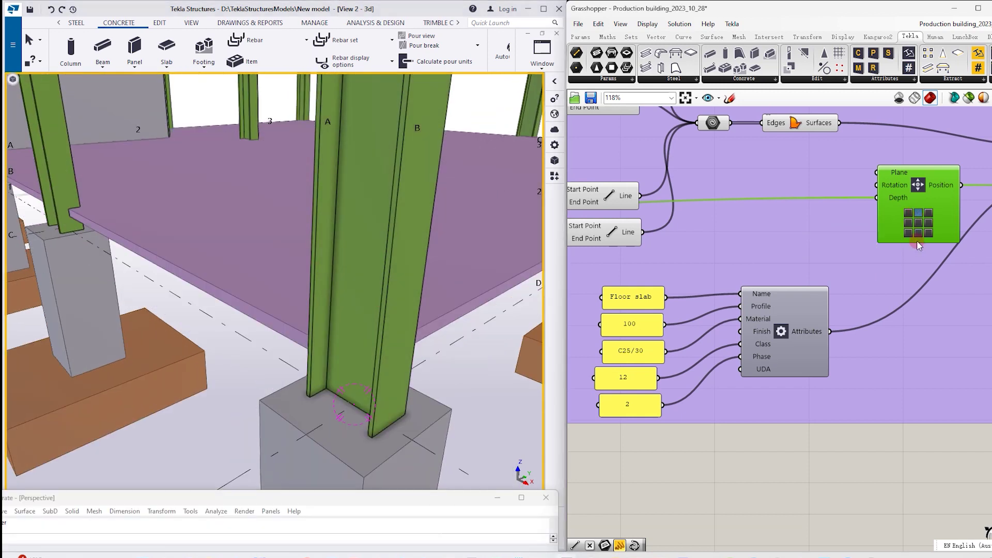
{"action": "left_click", "coordinate": [919, 233]}
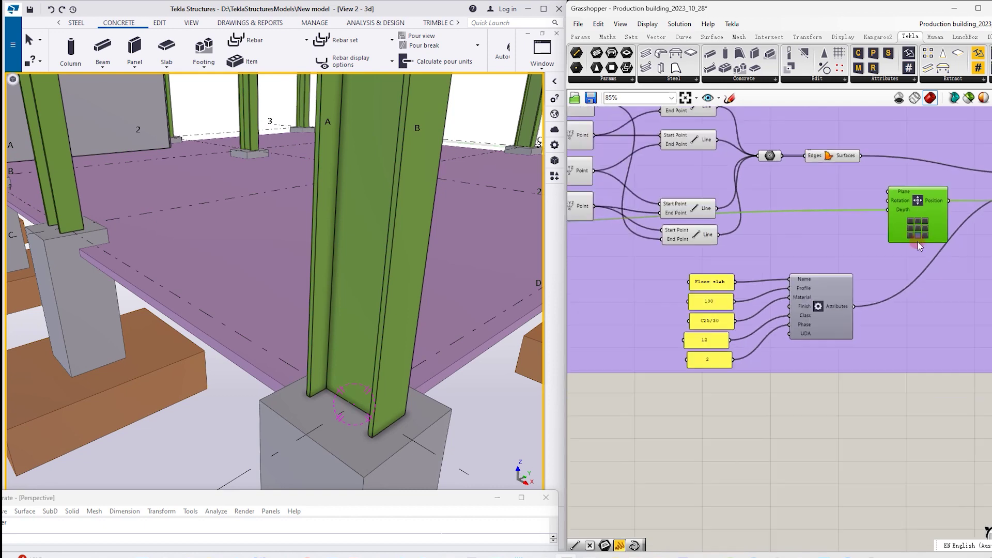
Reduce the Floor depth slider from 200 to 60.
{"action": "scroll", "coordinate": [917, 240], "scroll_direction": "down", "scroll_amount": 5}
{"action": "scroll", "coordinate": [711, 238], "scroll_direction": "up", "scroll_amount": 5}
{"action": "scroll", "coordinate": [693, 235], "scroll_direction": "up", "scroll_amount": 3}
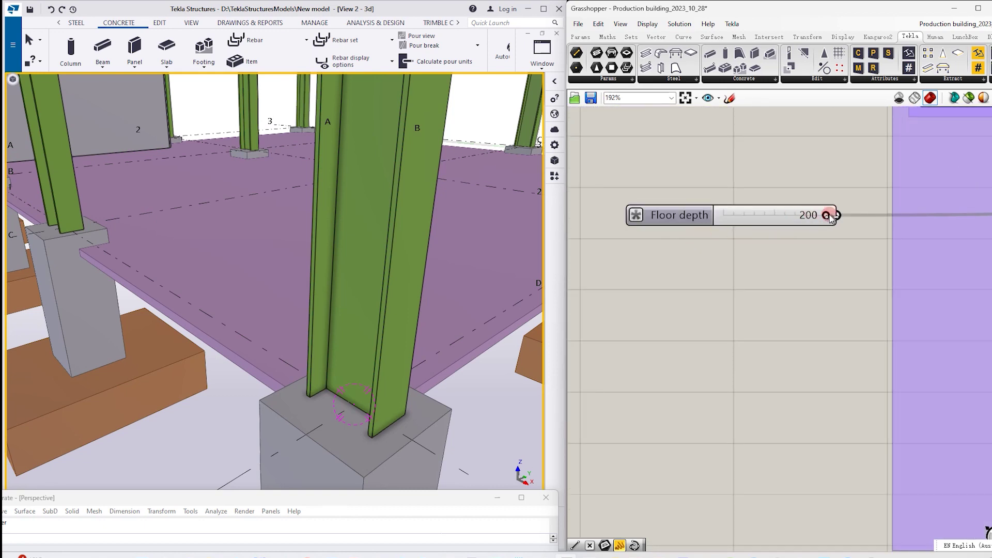
{"action": "left_click_drag", "start_coordinate": [826, 215], "coordinate": [727, 217]}
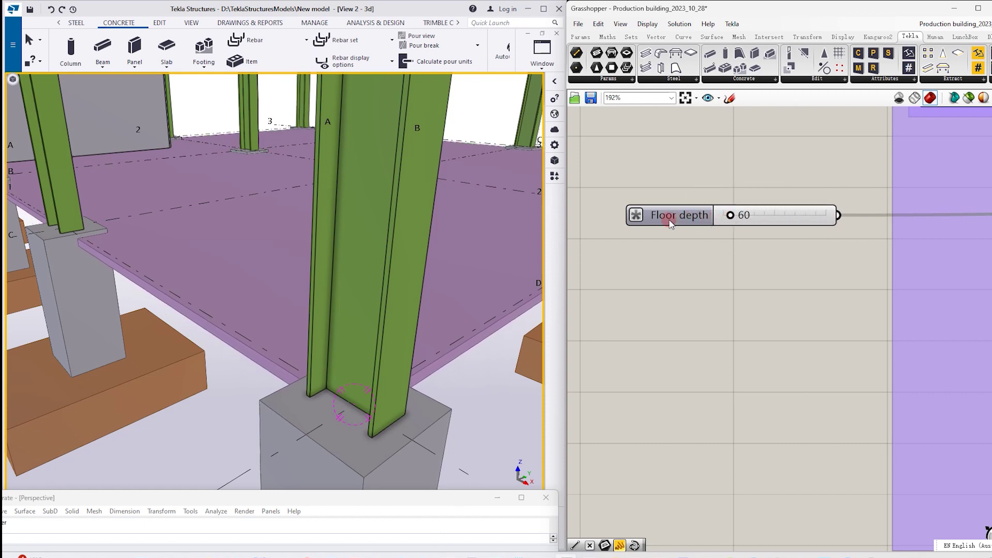
{"action": "scroll", "coordinate": [648, 221], "scroll_direction": "down", "scroll_amount": 3}
{"action": "scroll", "coordinate": [651, 223], "scroll_direction": "down", "scroll_amount": 3}
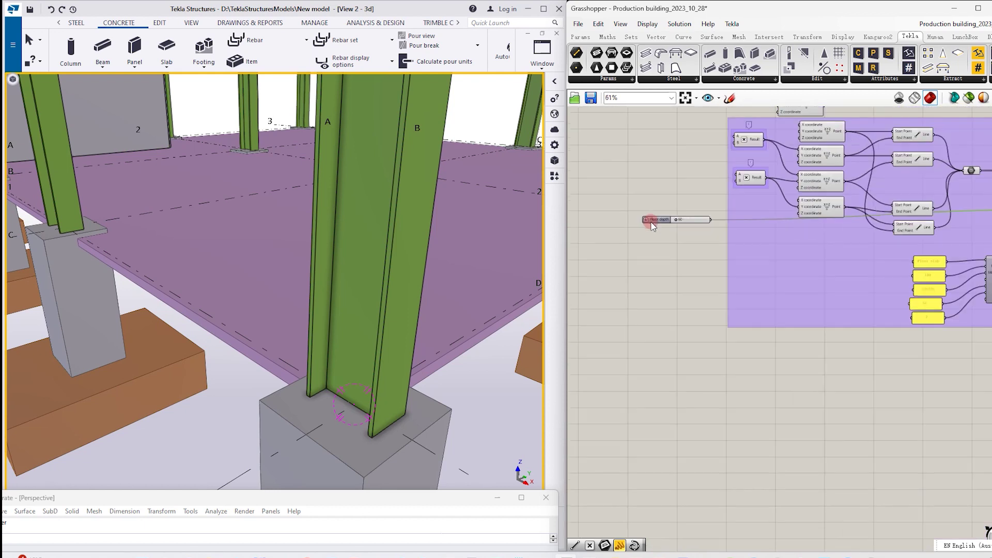
{"action": "scroll", "coordinate": [973, 210], "scroll_direction": "up", "scroll_amount": 3}
{"action": "scroll", "coordinate": [866, 206], "scroll_direction": "up", "scroll_amount": 4}
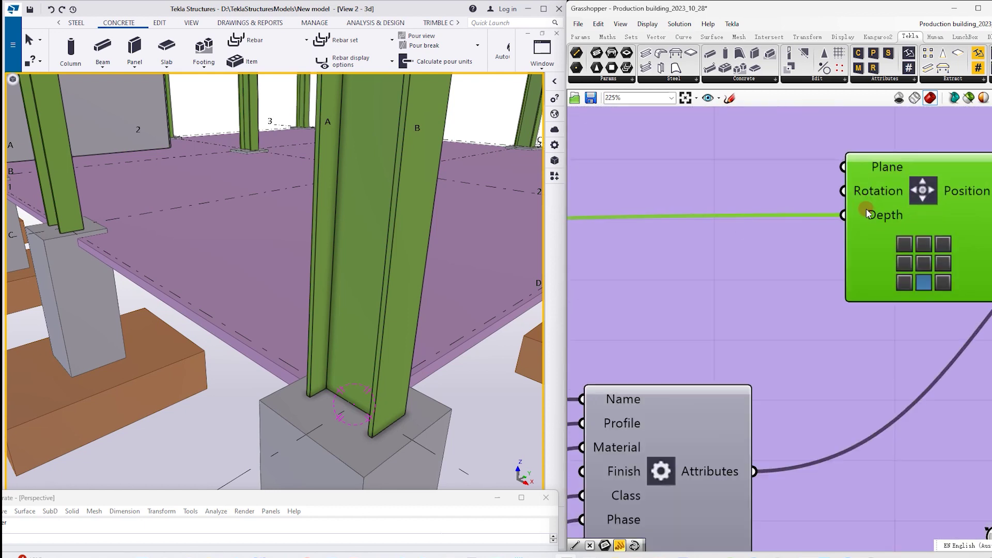
{"action": "scroll", "coordinate": [646, 195], "scroll_direction": "down", "scroll_amount": 10}
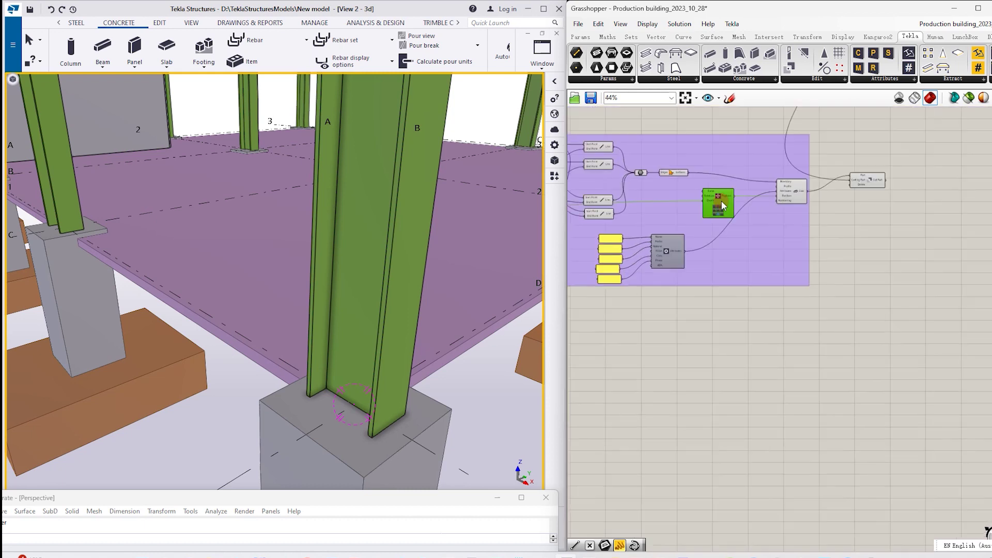
{"action": "scroll", "coordinate": [831, 202], "scroll_direction": "up", "scroll_amount": 4}
{"action": "left_click", "coordinate": [799, 204]}
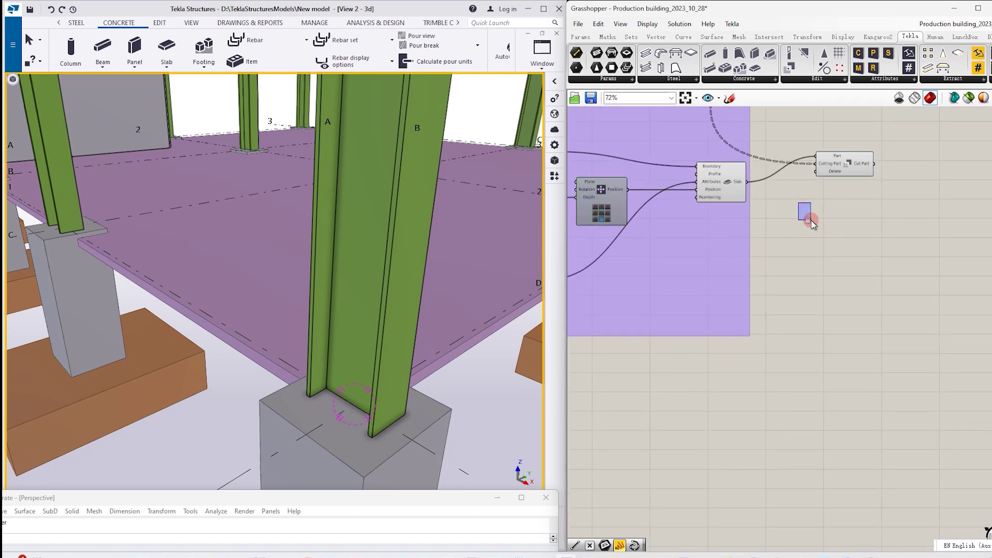
{"action": "left_click", "coordinate": [727, 197]}
{"action": "scroll", "coordinate": [285, 287], "scroll_direction": "down", "scroll_amount": 4}
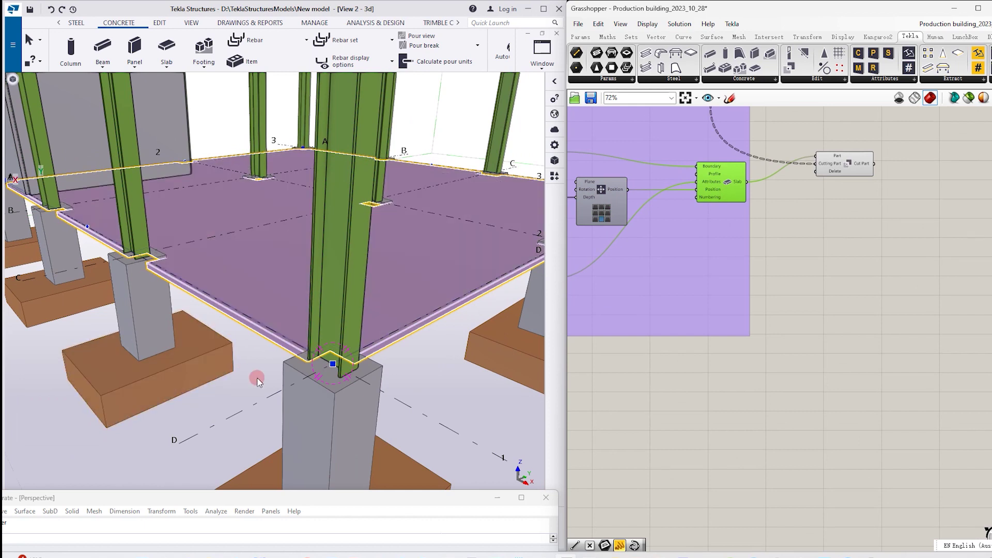
{"action": "left_click", "coordinate": [228, 303]}
{"action": "middle_click_drag", "start_coordinate": [256, 261], "coordinate": [410, 218], "text": "ctrl"}
{"action": "middle_click_drag", "start_coordinate": [442, 321], "coordinate": [253, 354]}
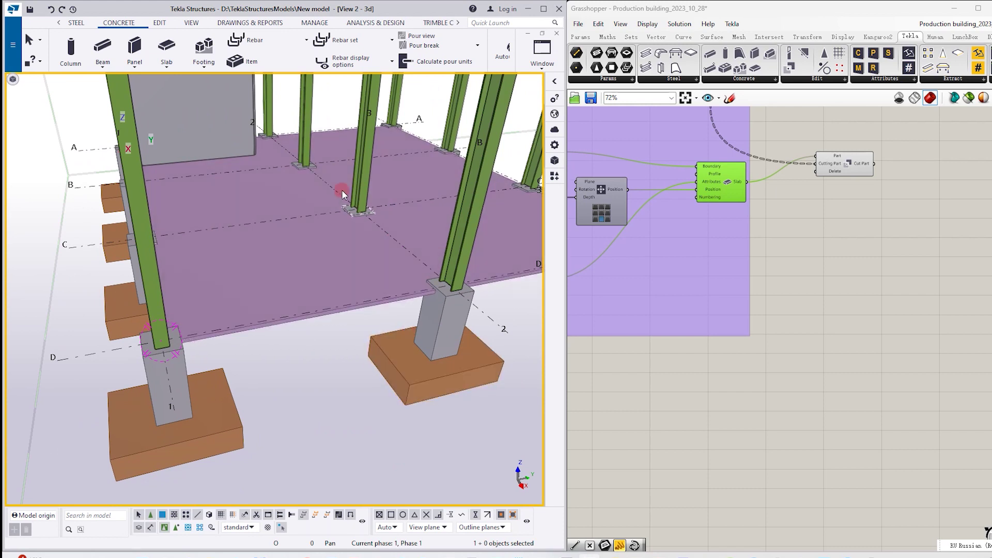
{"action": "scroll", "coordinate": [342, 191], "scroll_direction": "up", "scroll_amount": 3}
{"action": "scroll", "coordinate": [324, 185], "scroll_direction": "down", "scroll_amount": 2}
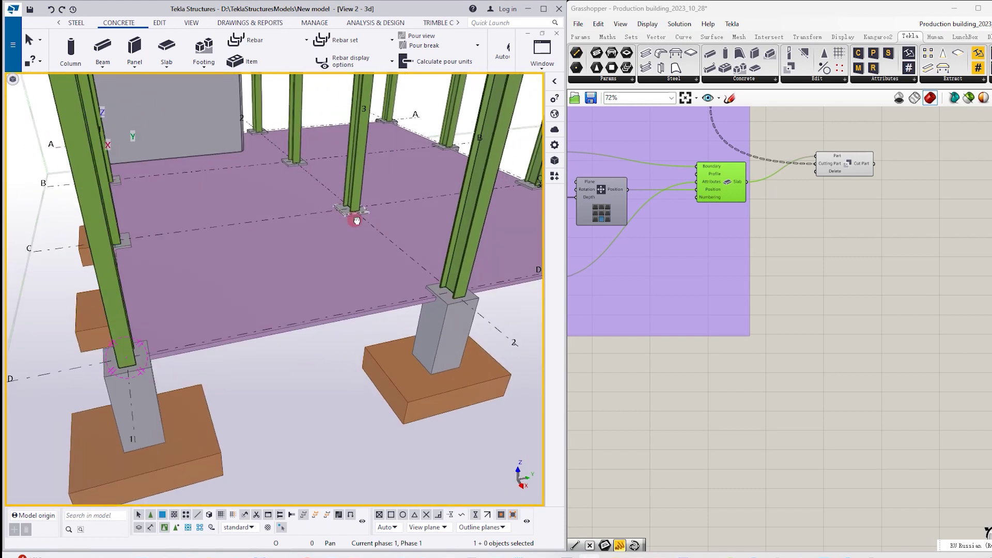
{"action": "mouse_move", "coordinate": [355, 219]}
{"action": "middle_mouse_down", "text": "ctrl"}
{"action": "mouse_move", "coordinate": [321, 191]}
{"action": "mouse_move", "coordinate": [352, 230]}
{"action": "middle_mouse_up", "text": "ctrl"}
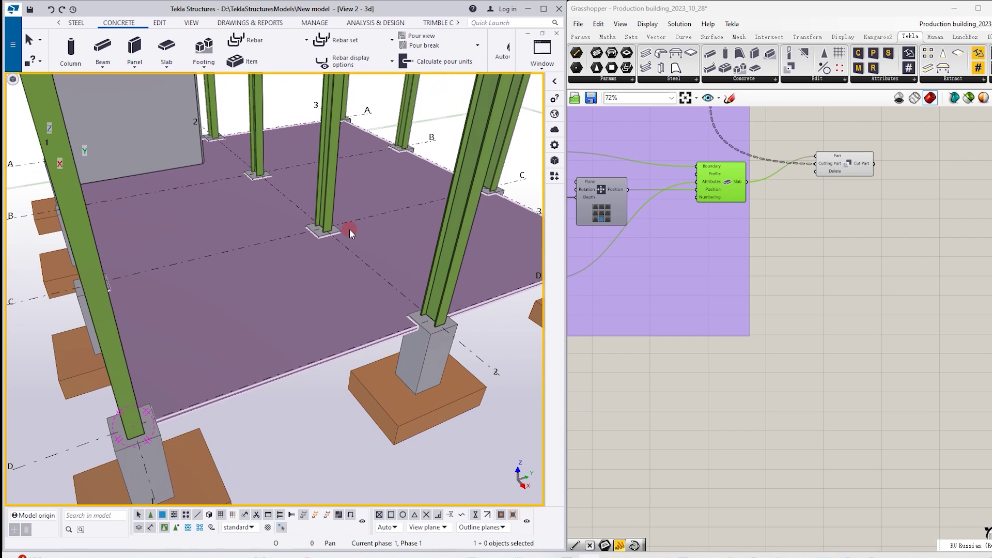
{"action": "scroll", "coordinate": [328, 238], "scroll_direction": "up", "scroll_amount": 4}
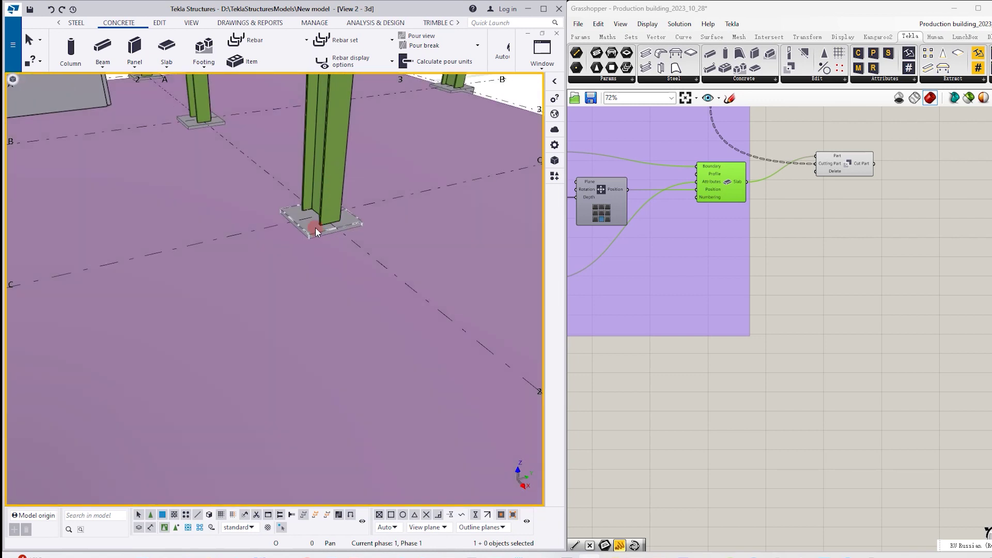
{"action": "scroll", "coordinate": [315, 228], "scroll_direction": "down", "scroll_amount": 3}
{"action": "left_click", "coordinate": [327, 434]}
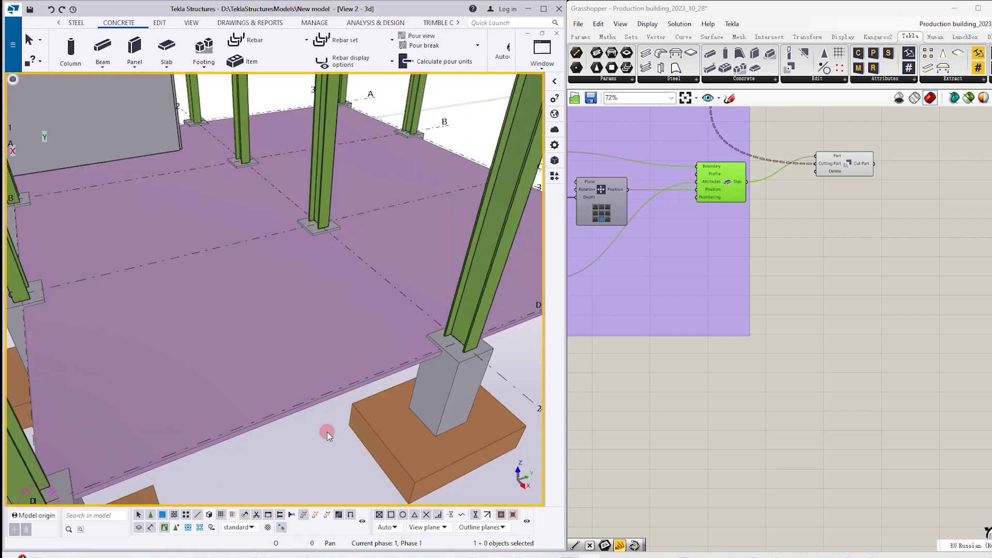
{"action": "scroll", "coordinate": [513, 369], "scroll_direction": "up", "scroll_amount": 2}
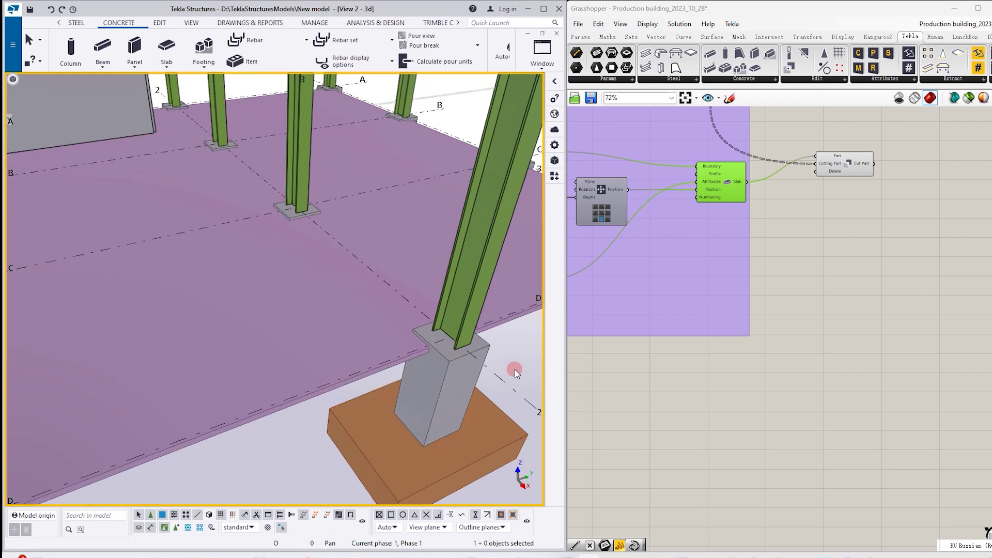
{"action": "left_click", "coordinate": [442, 377]}
{"action": "left_click", "coordinate": [426, 399]}
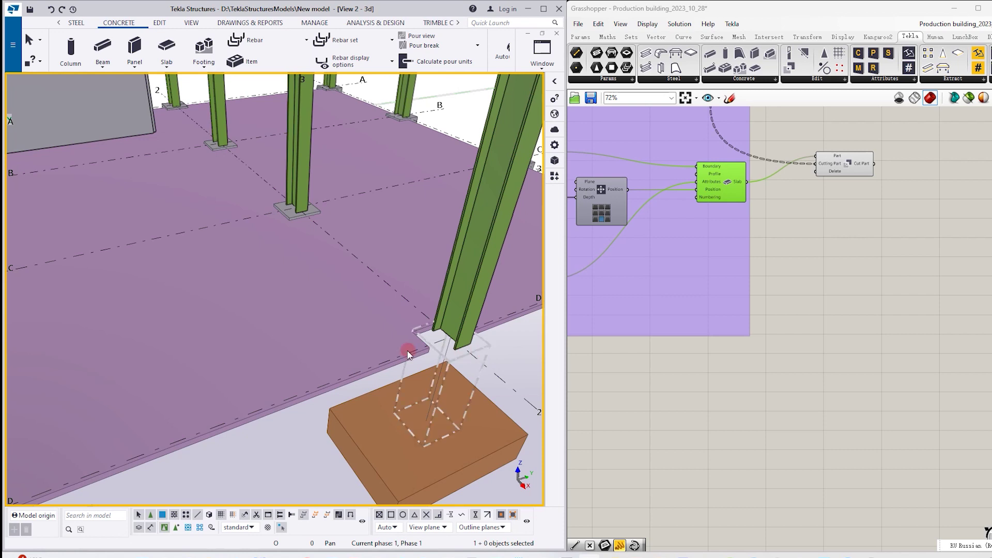
{"action": "left_click", "coordinate": [379, 351]}
{"action": "scroll", "coordinate": [247, 265], "scroll_direction": "down", "scroll_amount": 4}
{"action": "scroll", "coordinate": [247, 265], "scroll_direction": "up", "scroll_amount": 2}
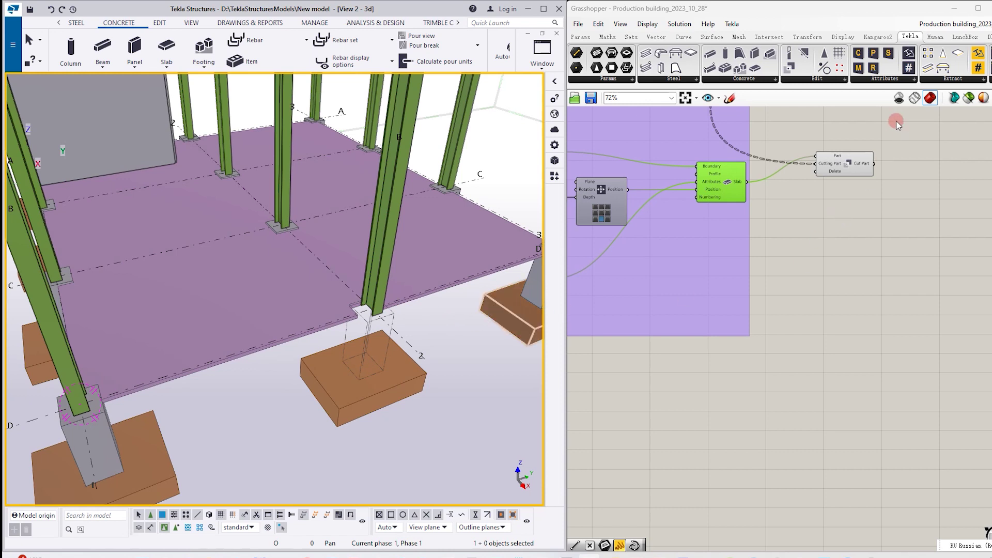
{"action": "scroll", "coordinate": [896, 124], "scroll_direction": "up", "scroll_amount": 2}
{"action": "left_click", "coordinate": [821, 83]}
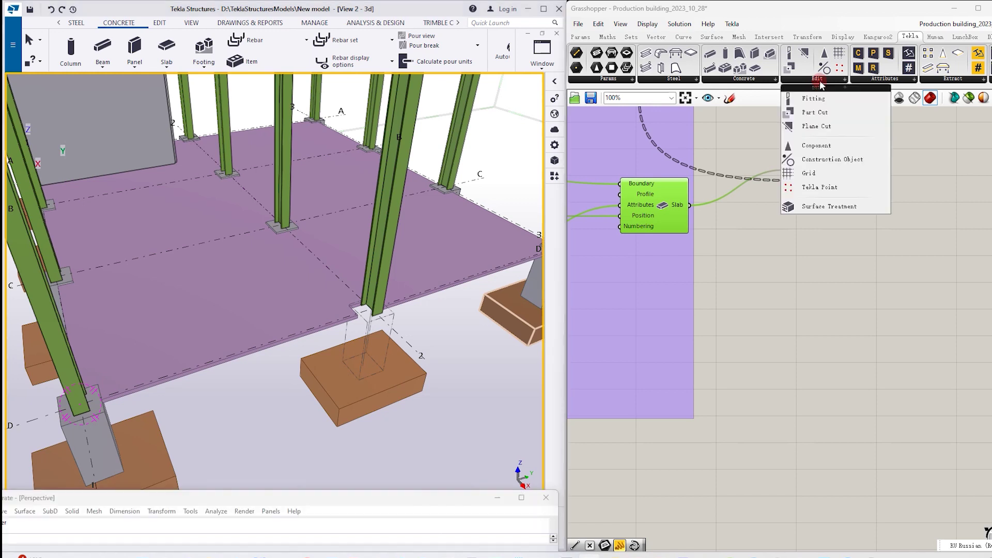
{"action": "key", "text": "alt+shift"}
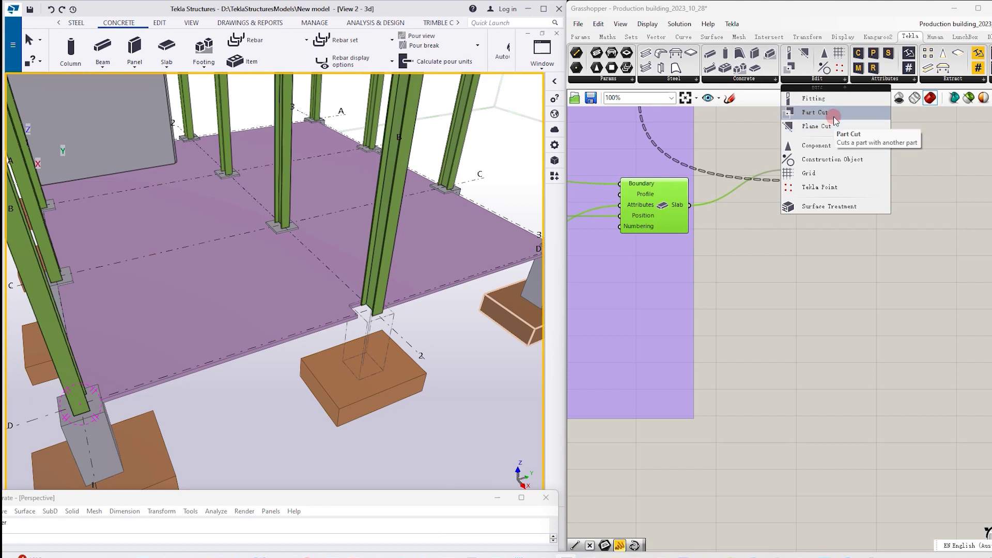
{"action": "left_click", "coordinate": [824, 267]}
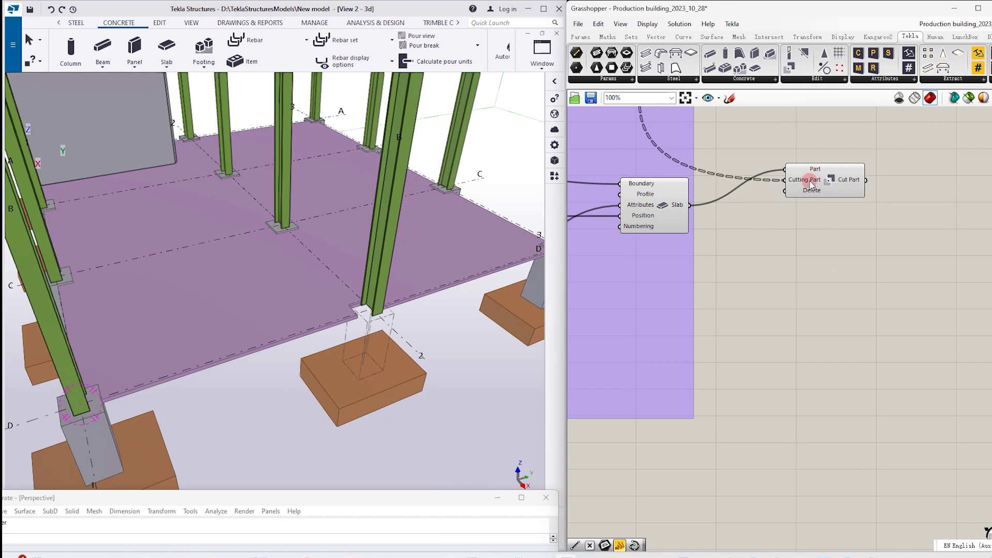
{"action": "mouse_move", "coordinate": [811, 184]}
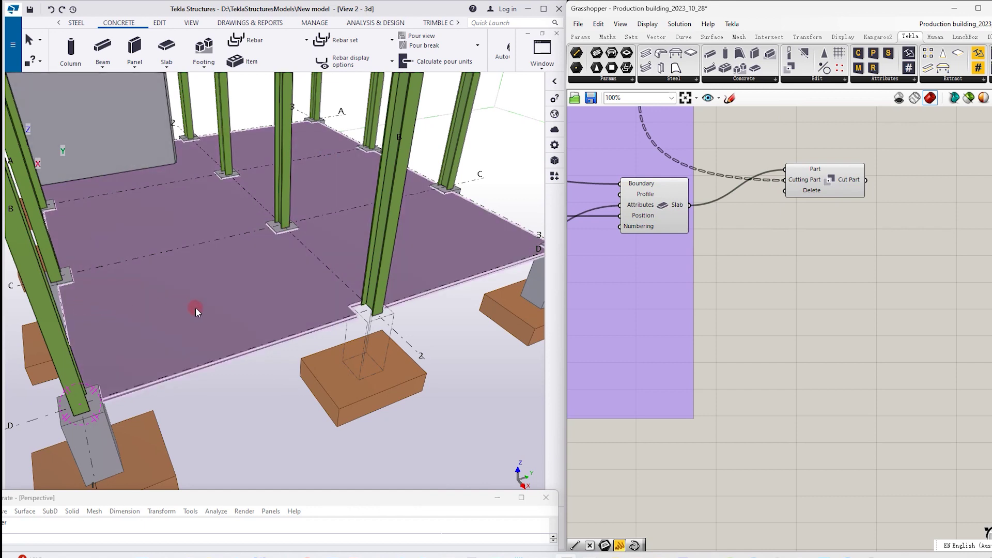
{"action": "scroll", "coordinate": [469, 171], "scroll_direction": "up", "scroll_amount": 5}
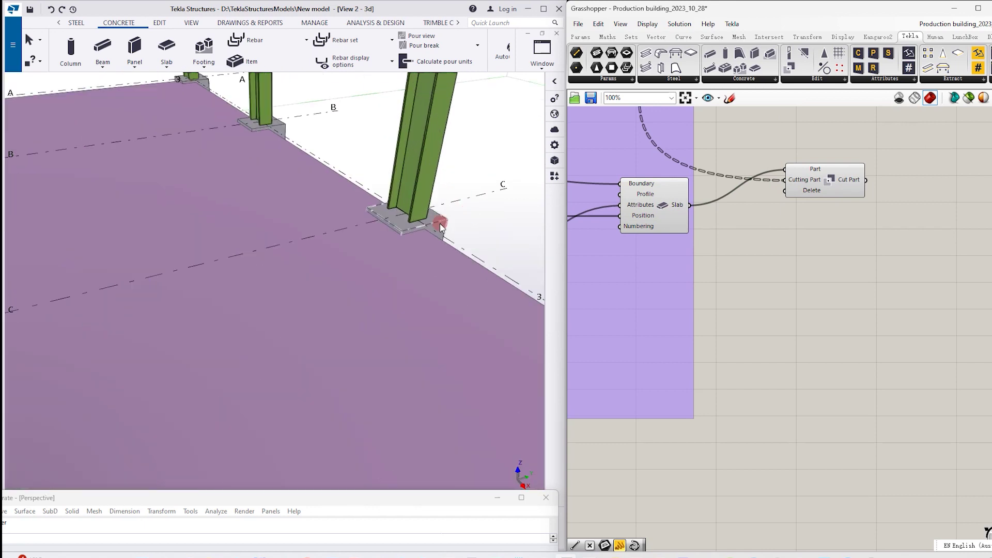
{"action": "left_click", "coordinate": [485, 218]}
{"action": "key", "text": "shift+h"}
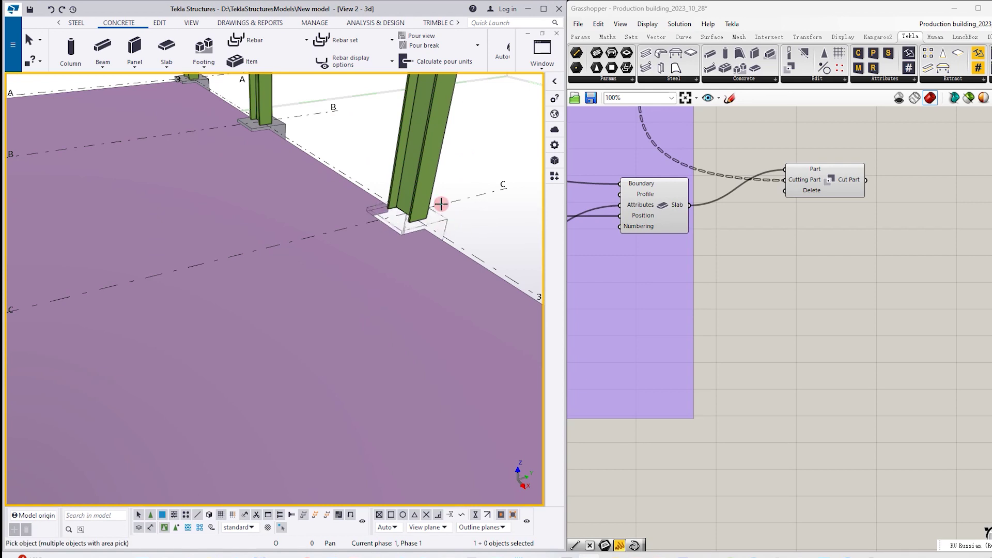
{"action": "scroll", "coordinate": [441, 200], "scroll_direction": "down", "scroll_amount": 5}
{"action": "scroll", "coordinate": [440, 196], "scroll_direction": "down", "scroll_amount": 2}
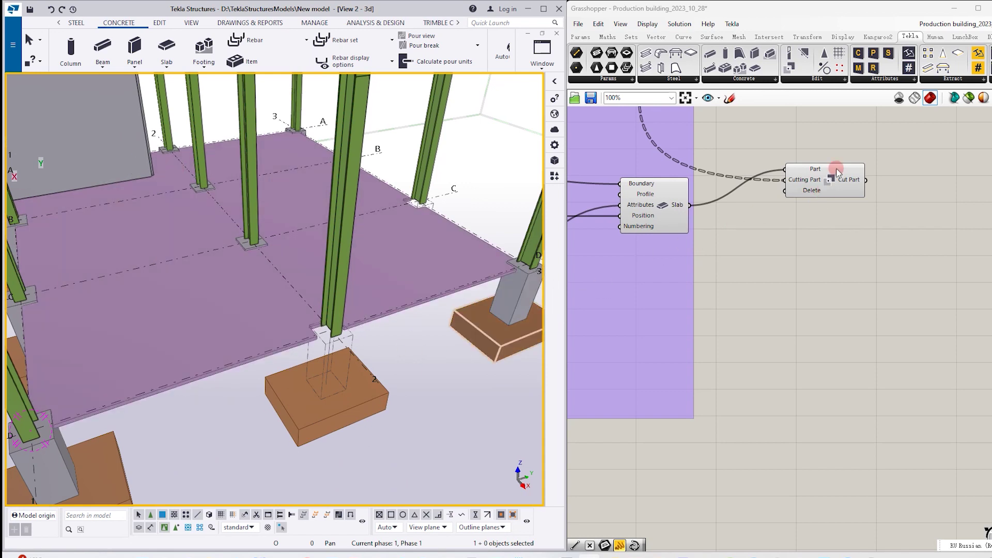
{"action": "scroll", "coordinate": [846, 159], "scroll_direction": "up", "scroll_amount": 2}
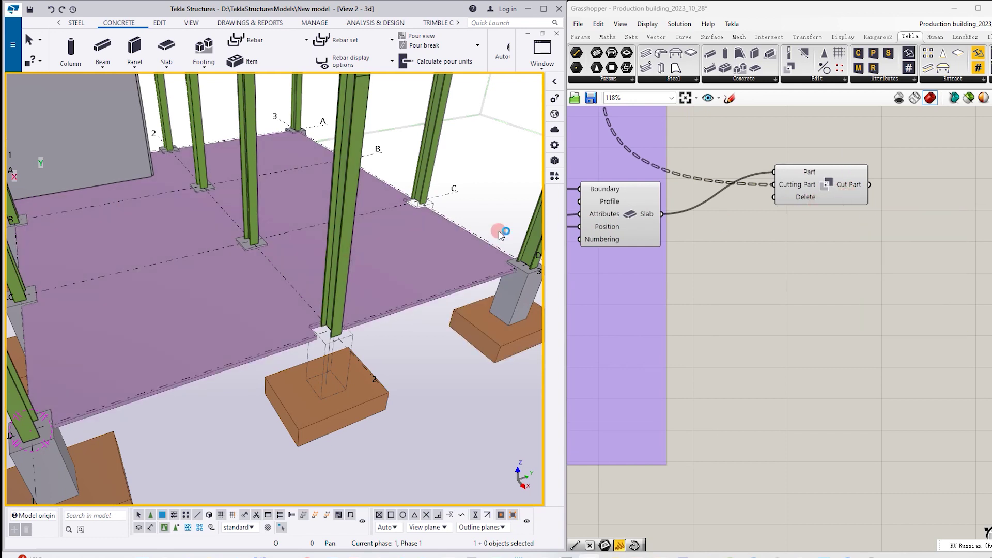
{"action": "scroll", "coordinate": [495, 231], "scroll_direction": "up", "scroll_amount": 1}
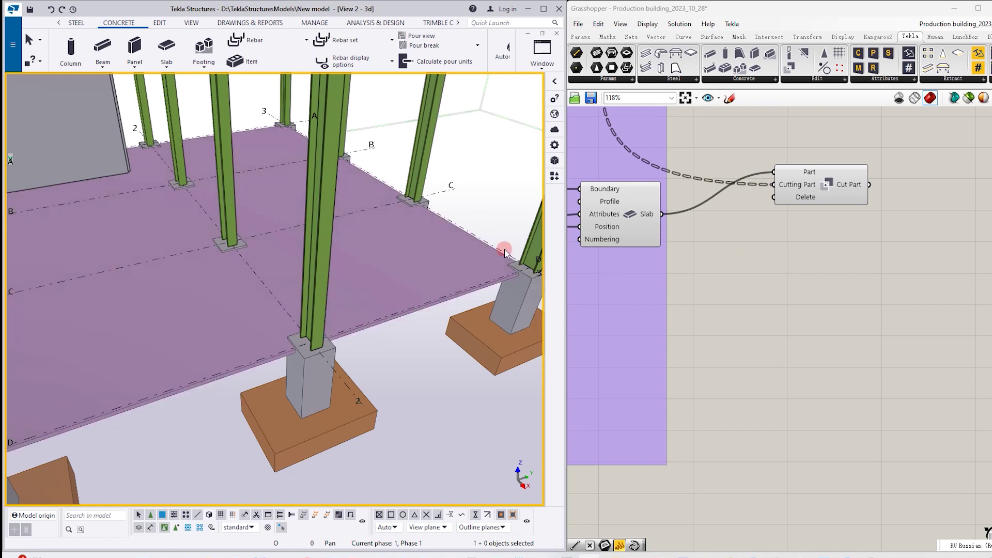
Set the Cut Part Boolean input to True to recompute the slab cut around the columns.
{"action": "left_click", "coordinate": [376, 249]}
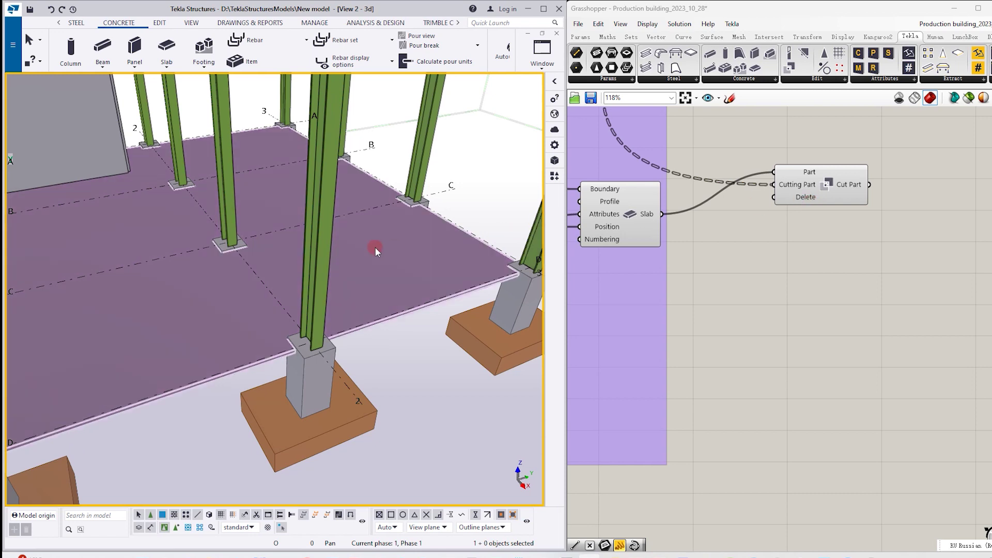
{"action": "scroll", "coordinate": [793, 196], "scroll_direction": "up", "scroll_amount": 2}
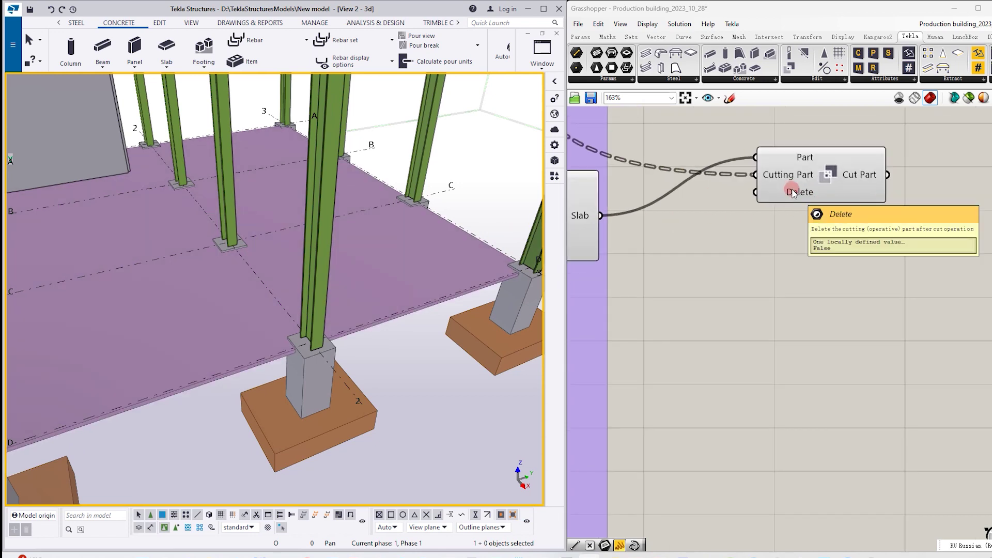
{"action": "right_click", "coordinate": [791, 195]}
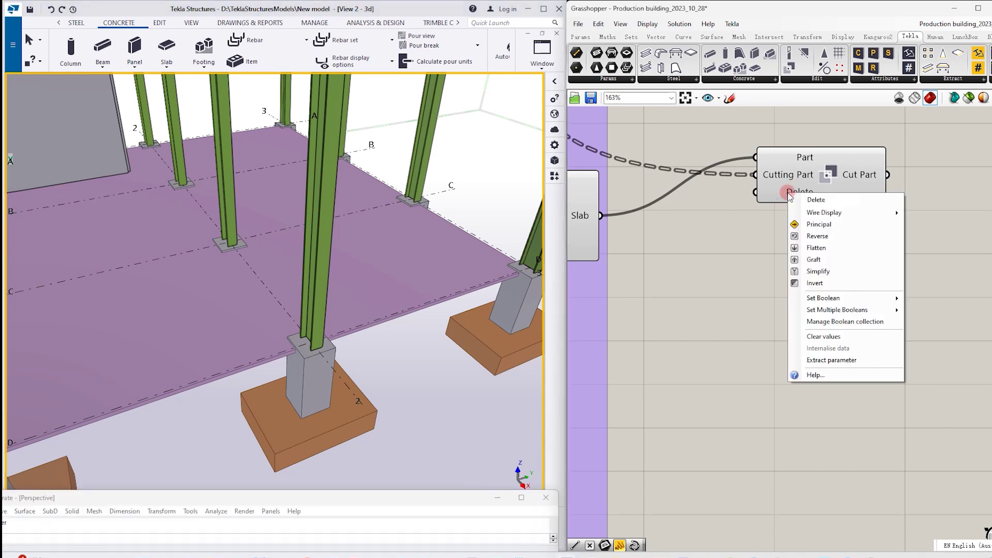
{"action": "left_click", "coordinate": [831, 298]}
{"action": "left_click", "coordinate": [929, 300]}
{"action": "left_click", "coordinate": [931, 312]}
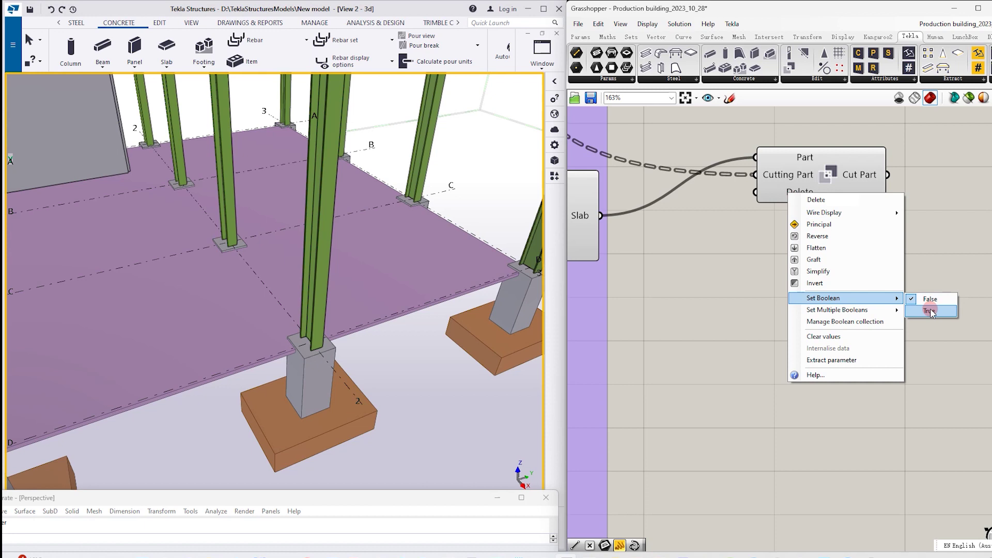
{"action": "left_click", "coordinate": [930, 310]}
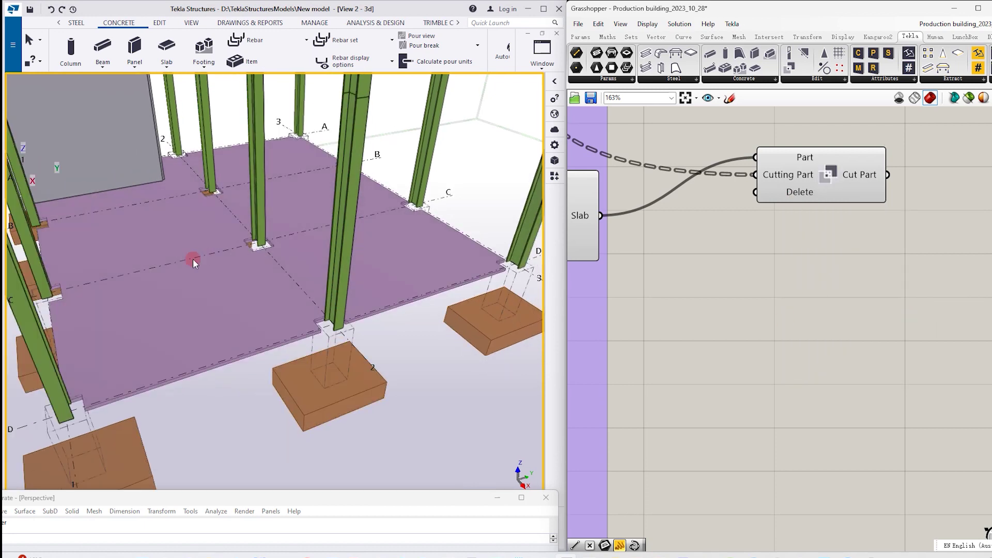
{"action": "scroll", "coordinate": [239, 216], "scroll_direction": "up", "scroll_amount": 3}
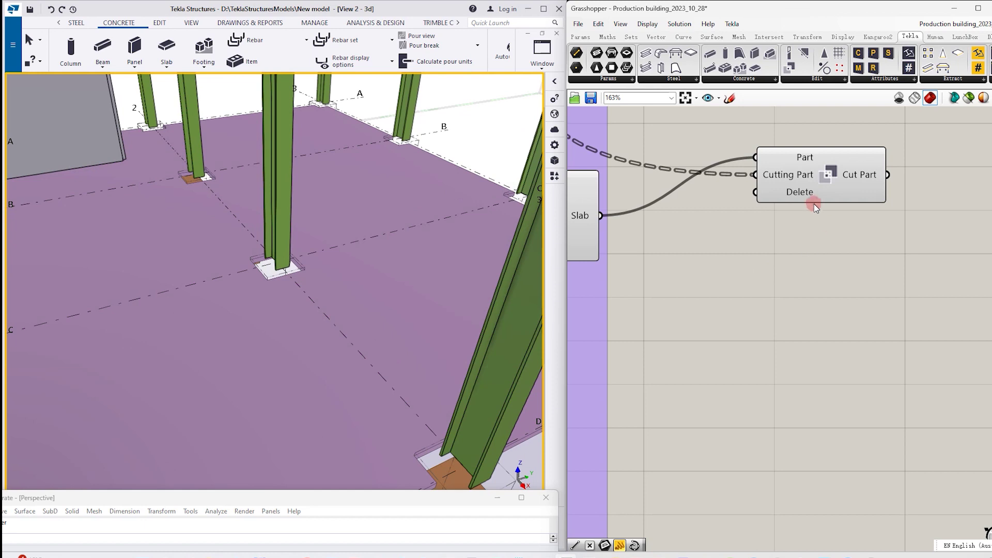
Set Cut Part's Delete input to False so the cutting parts are kept.
{"action": "right_click", "coordinate": [806, 200]}
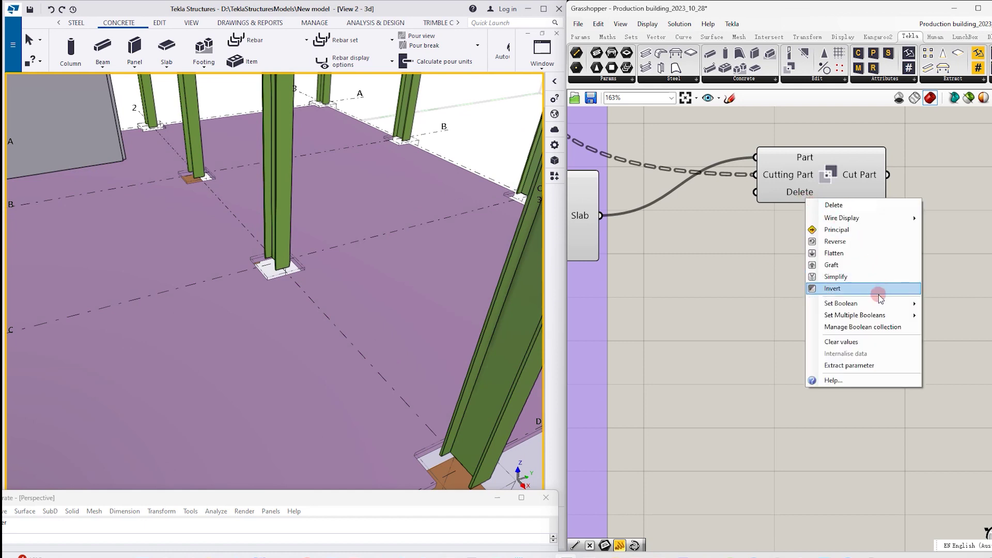
{"action": "mouse_move", "coordinate": [882, 304]}
{"action": "left_click", "coordinate": [948, 305]}
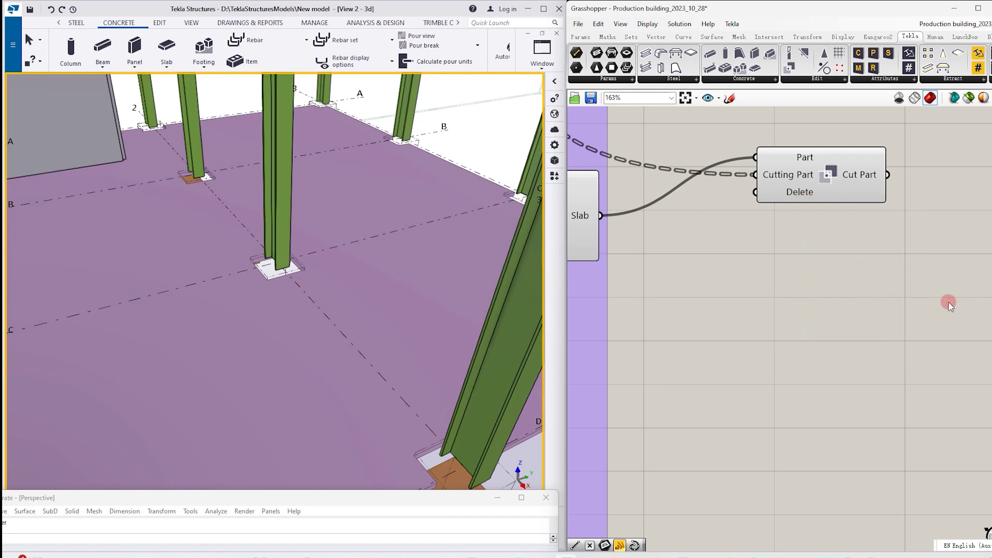
{"action": "scroll", "coordinate": [786, 256], "scroll_direction": "down", "scroll_amount": 5}
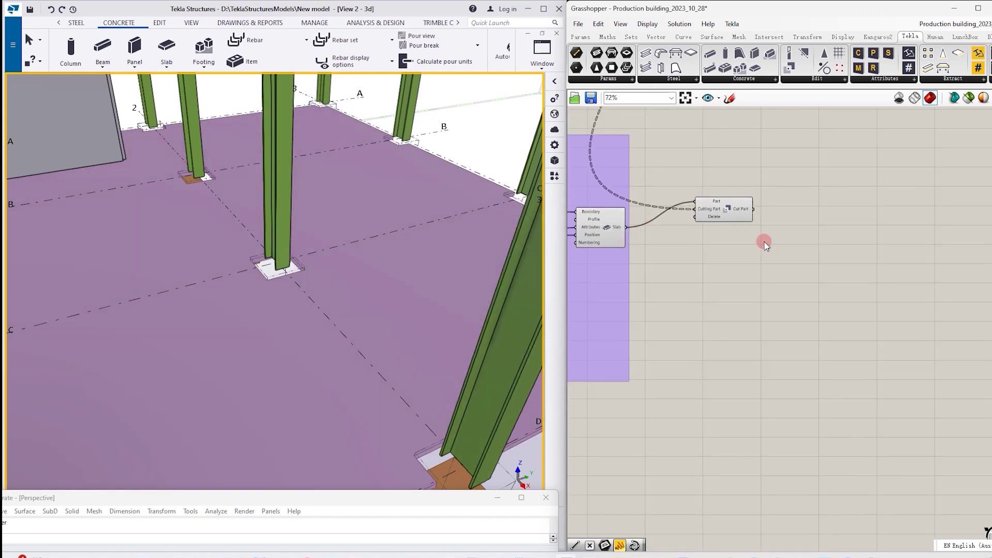
Drag the H0 foundation level slider from -2000 to -1800.
{"action": "scroll", "coordinate": [695, 238], "scroll_direction": "up", "scroll_amount": 10}
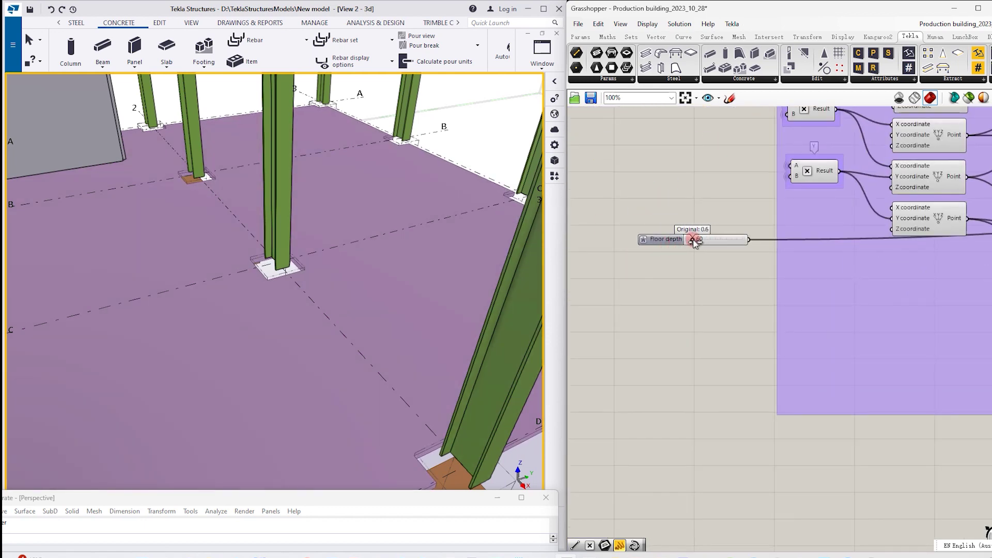
{"action": "scroll", "coordinate": [694, 239], "scroll_direction": "down", "scroll_amount": 8}
{"action": "scroll", "coordinate": [751, 184], "scroll_direction": "up", "scroll_amount": 9}
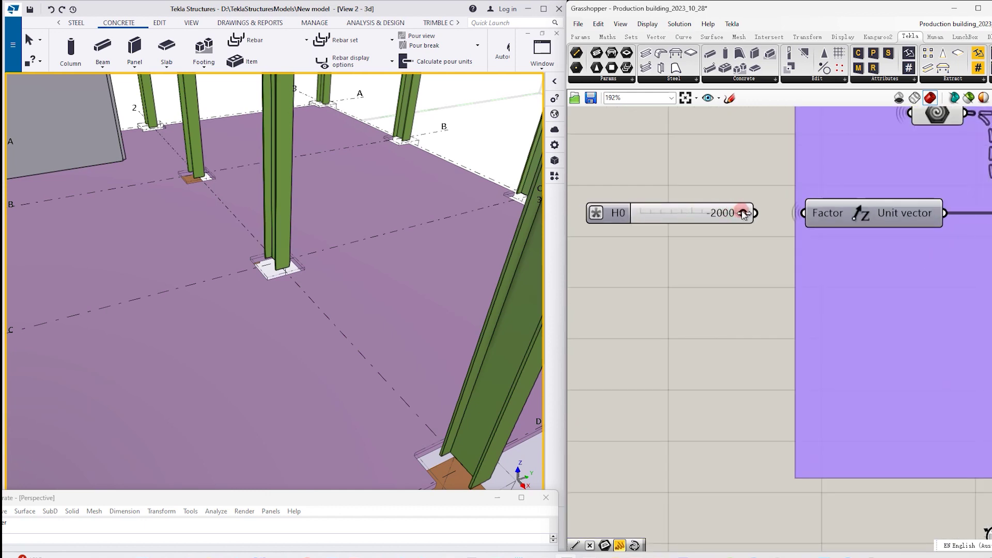
{"action": "left_click_drag", "start_coordinate": [743, 213], "coordinate": [723, 213]}
{"action": "scroll", "coordinate": [284, 222], "scroll_direction": "down", "scroll_amount": 6}
{"action": "scroll", "coordinate": [381, 311], "scroll_direction": "up", "scroll_amount": 2}
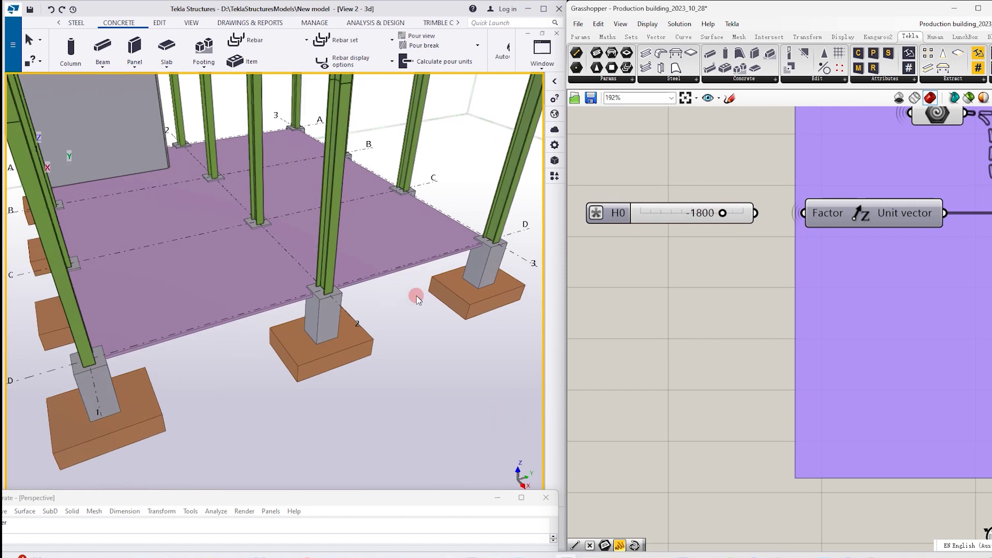
{"action": "scroll", "coordinate": [699, 211], "scroll_direction": "down", "scroll_amount": 10}
{"action": "right_click_drag", "start_coordinate": [778, 275], "coordinate": [828, 191]}
{"action": "scroll", "coordinate": [958, 340], "scroll_direction": "up", "scroll_amount": 8}
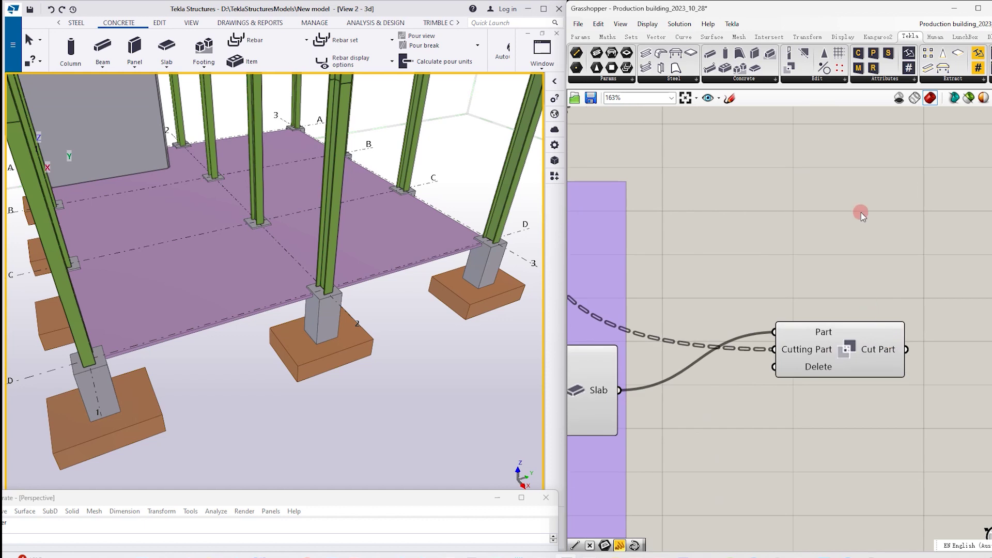
Select the slab and the middle and lower-left concrete columns to check the cut-outs.
{"action": "scroll", "coordinate": [862, 213], "scroll_direction": "down", "scroll_amount": 3}
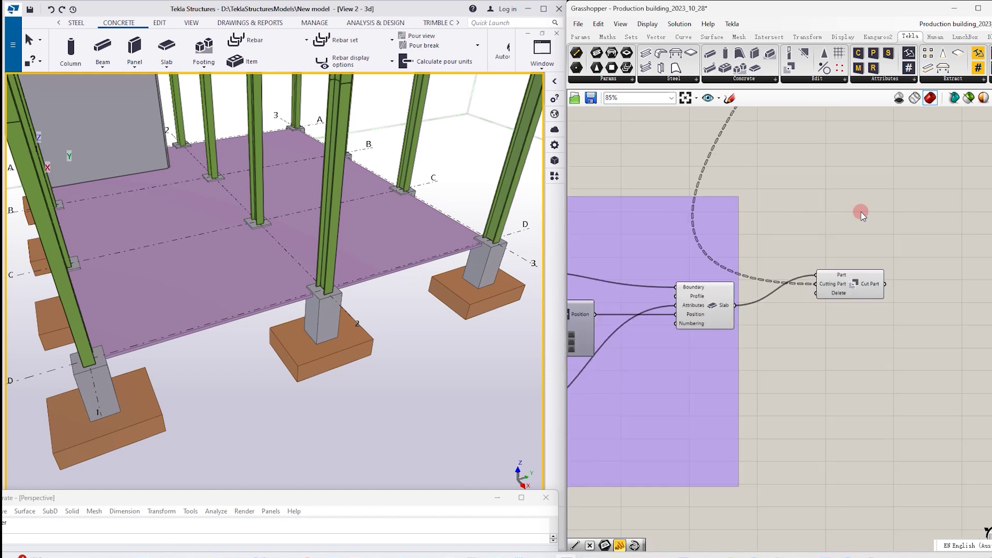
{"action": "scroll", "coordinate": [861, 212], "scroll_direction": "down", "scroll_amount": 4}
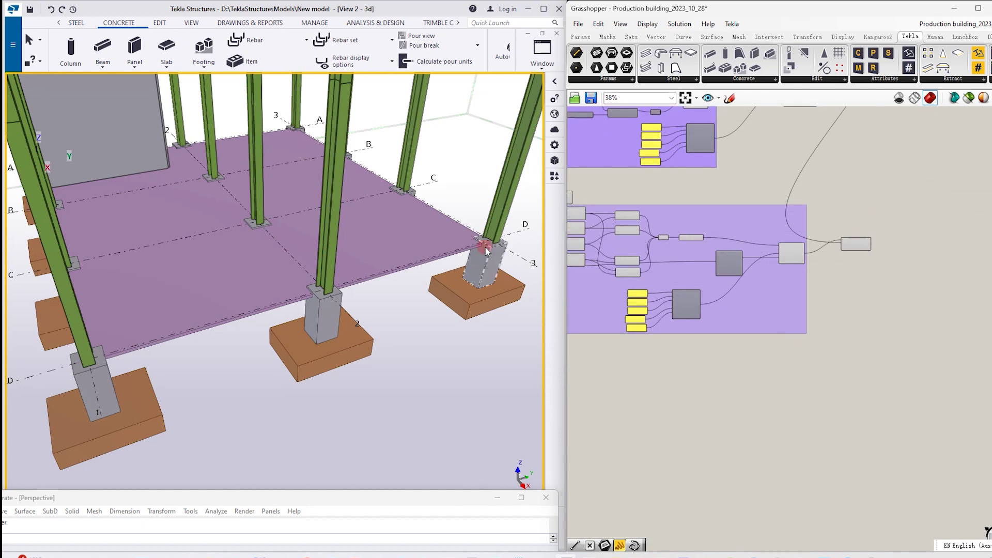
{"action": "left_click", "coordinate": [346, 278]}
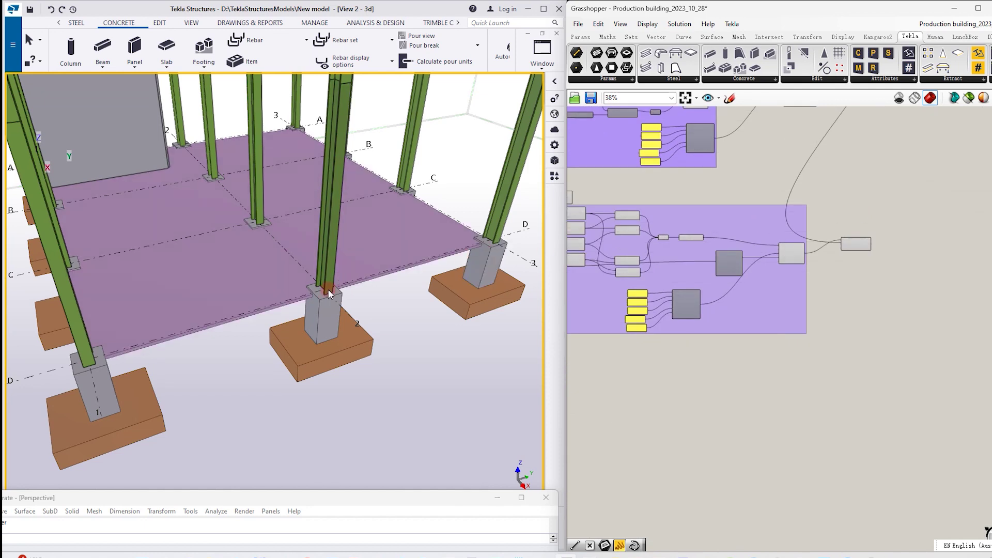
{"action": "left_click", "coordinate": [361, 320]}
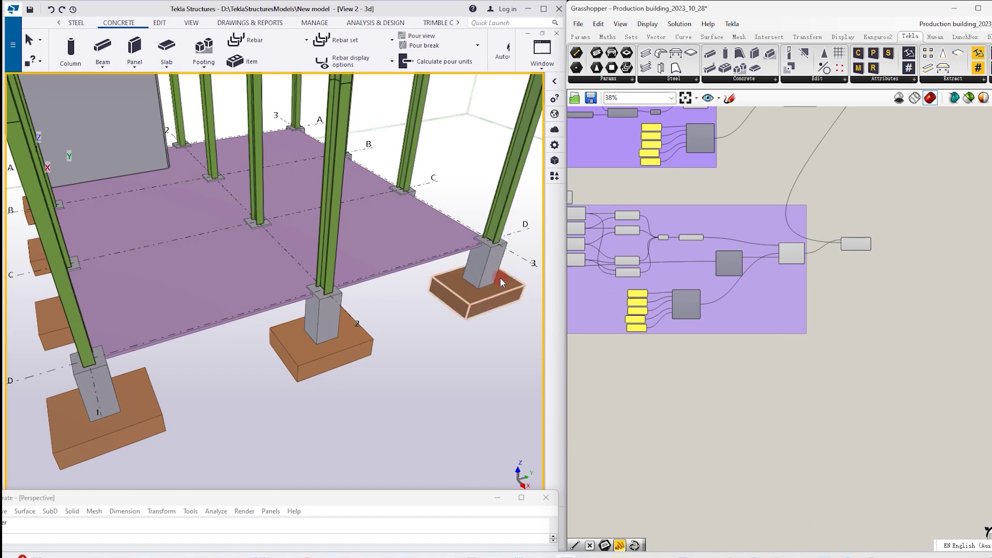
{"action": "left_click", "coordinate": [61, 169]}
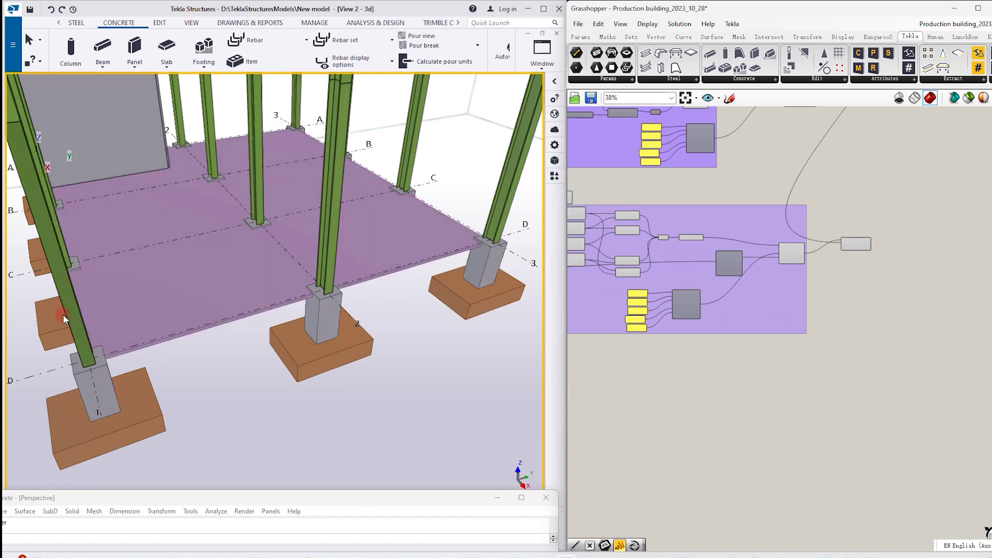
{"action": "left_click", "coordinate": [101, 373]}
{"action": "left_click", "coordinate": [104, 376]}
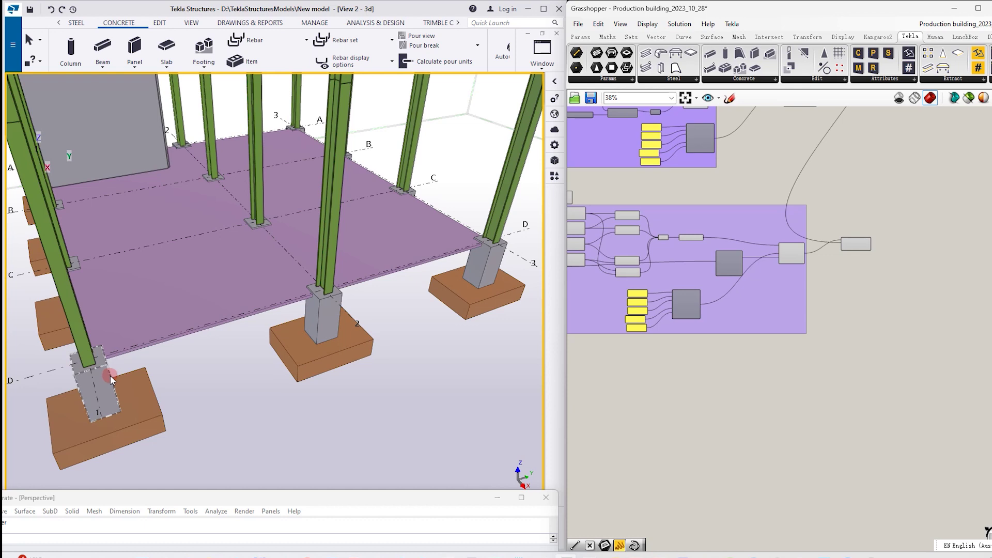
{"action": "left_click", "coordinate": [320, 314]}
Select the front-middle column and the slab to inspect the slab openings.
{"action": "scroll", "coordinate": [321, 314], "scroll_direction": "down", "scroll_amount": 4}
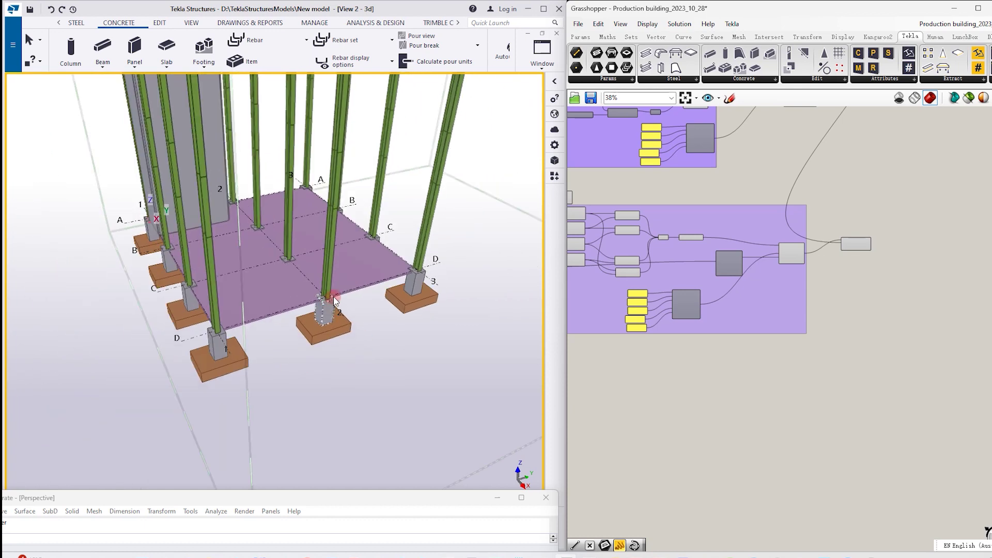
{"action": "middle_click_drag", "start_coordinate": [403, 213], "coordinate": [382, 267]}
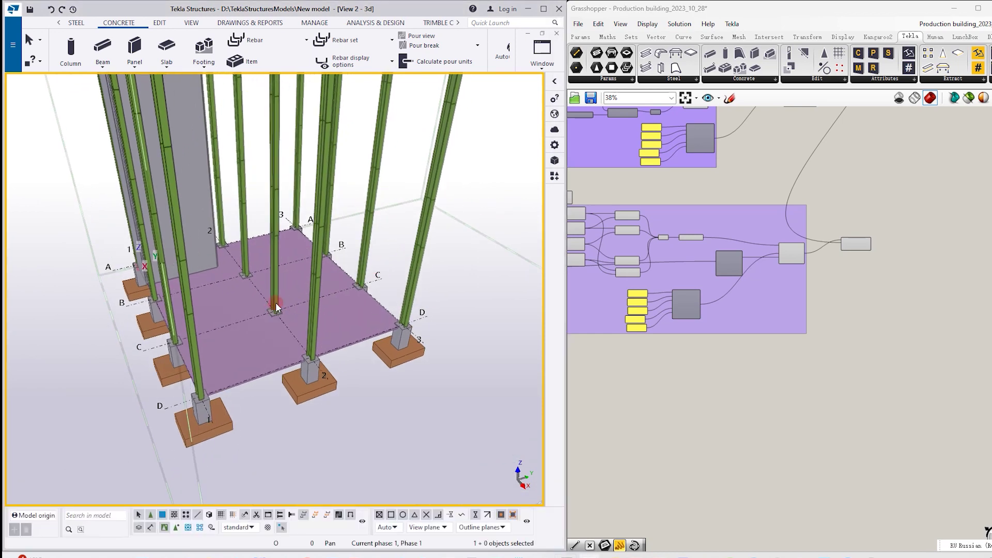
{"action": "left_click", "coordinate": [315, 275]}
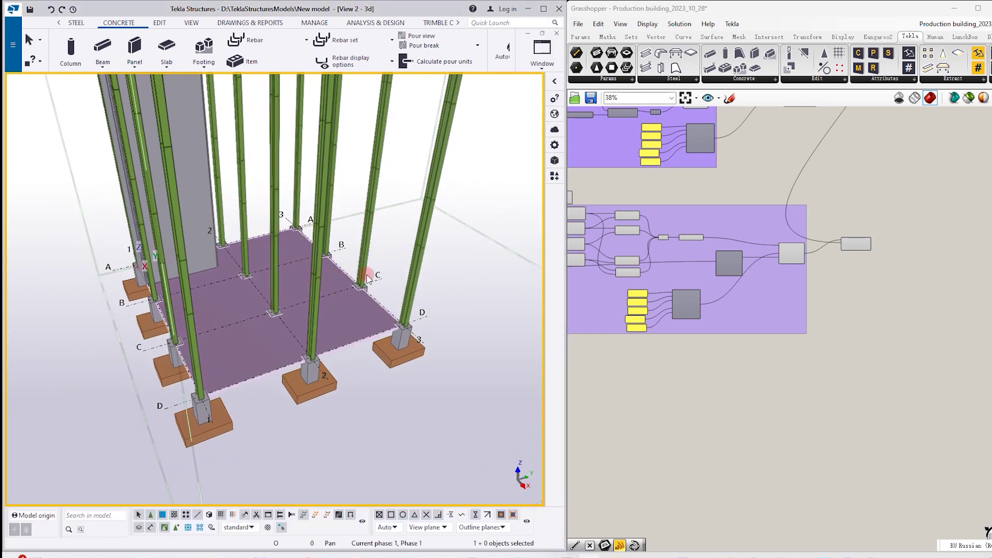
{"action": "left_click", "coordinate": [334, 324]}
Pan and zoom the 3D view to look over the slab spanning the pedestals and footings.
{"action": "scroll", "coordinate": [333, 314], "scroll_direction": "down", "scroll_amount": 1}
{"action": "scroll", "coordinate": [333, 314], "scroll_direction": "down", "scroll_amount": 4}
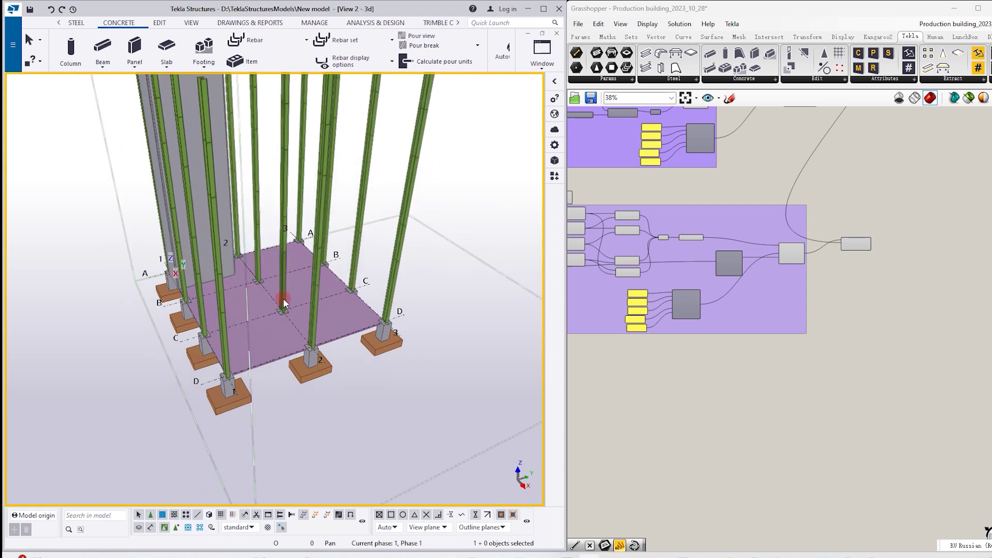
{"action": "middle_click_drag", "start_coordinate": [344, 312], "coordinate": [400, 340]}
{"action": "scroll", "coordinate": [305, 258], "scroll_direction": "up", "scroll_amount": 3}
{"action": "scroll", "coordinate": [304, 186], "scroll_direction": "up", "scroll_amount": 3}
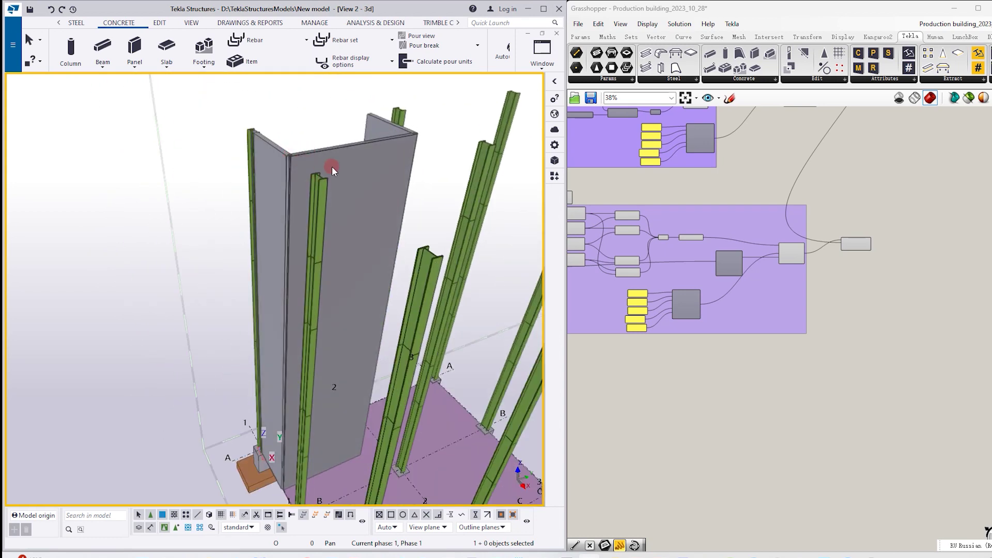
{"action": "scroll", "coordinate": [335, 160], "scroll_direction": "down", "scroll_amount": 2}
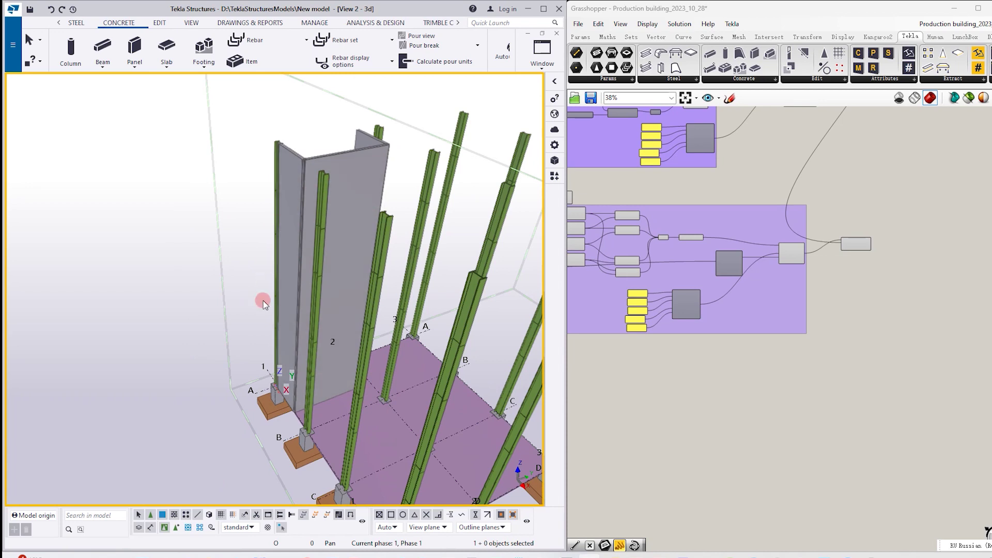
{"action": "scroll", "coordinate": [308, 311], "scroll_direction": "down", "scroll_amount": 2}
{"action": "middle_click_drag", "start_coordinate": [330, 306], "coordinate": [195, 205]}
{"action": "scroll", "coordinate": [195, 205], "scroll_direction": "up", "scroll_amount": 2}
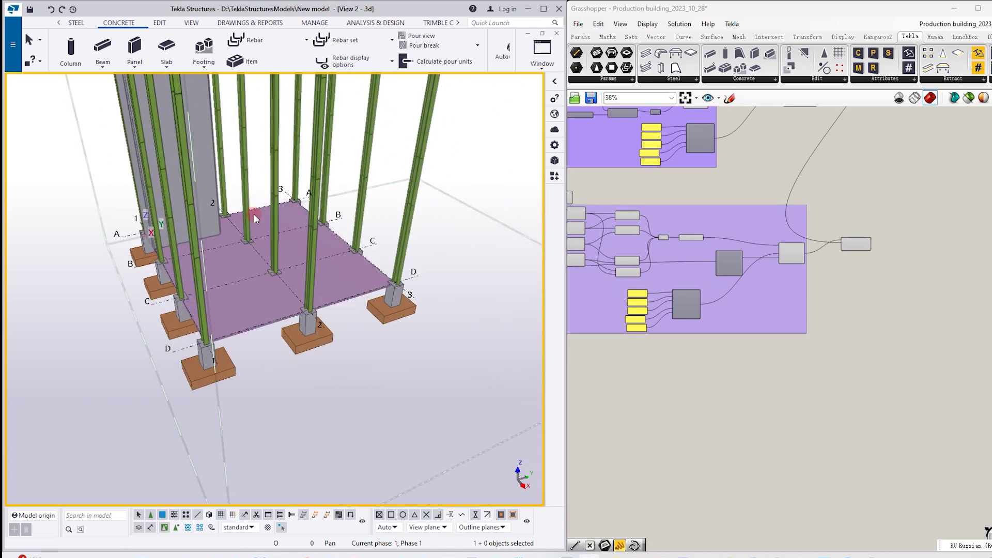
{"action": "middle_click_drag", "start_coordinate": [254, 216], "coordinate": [329, 303]}
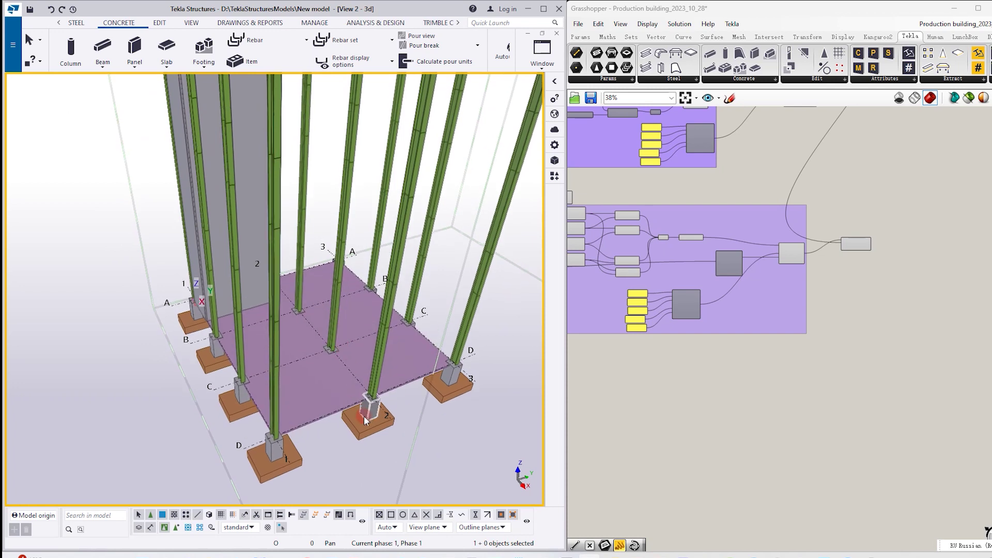
{"action": "scroll", "coordinate": [363, 417], "scroll_direction": "down", "scroll_amount": 3}
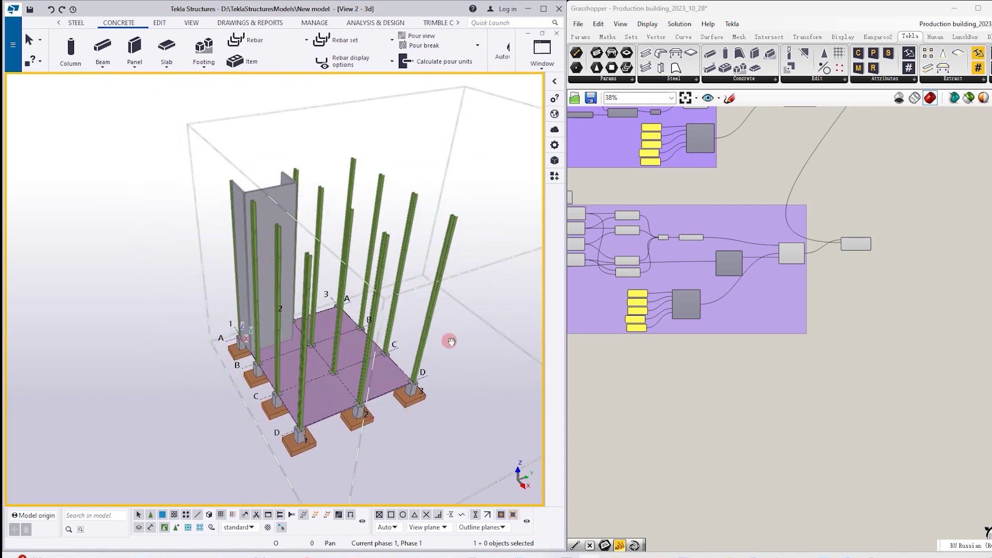